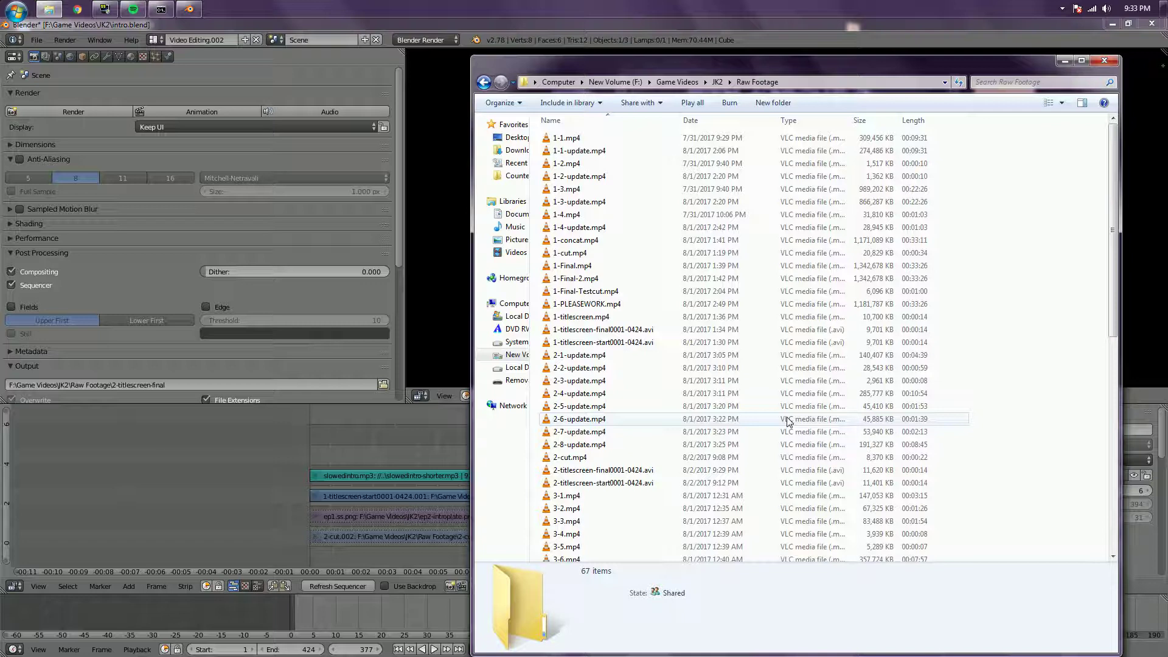
# Look through the Raw Footage folder's numbered video clips, scripts and ffmpeg tools.
pyautogui.scroll(7, 754, 416)
pyautogui.scroll(1, 755, 416)
pyautogui.scroll(-11, 754, 417)
pyautogui.scroll(11, 754, 418)
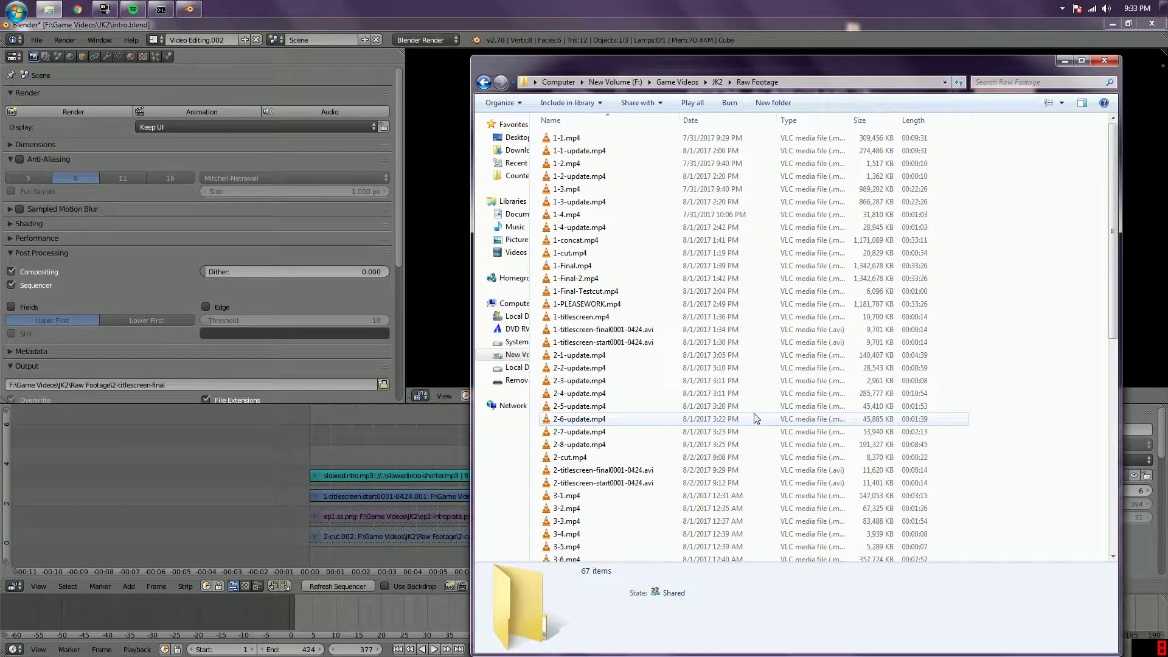
pyautogui.scroll(-5, 755, 417)
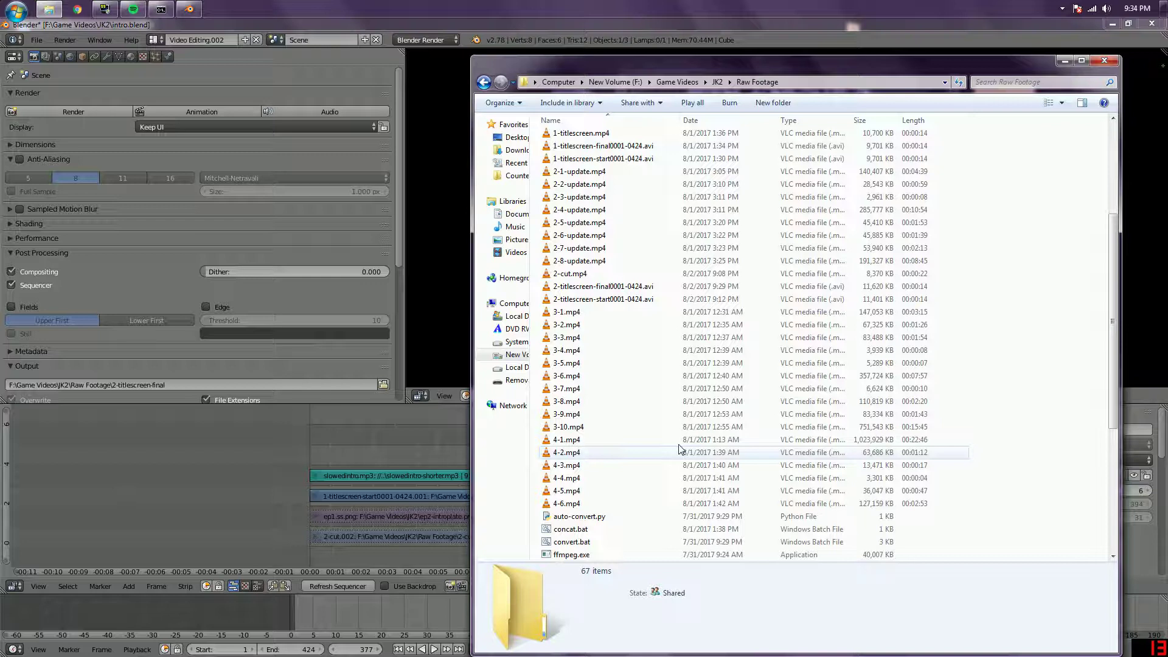
pyautogui.scroll(-2, 679, 448)
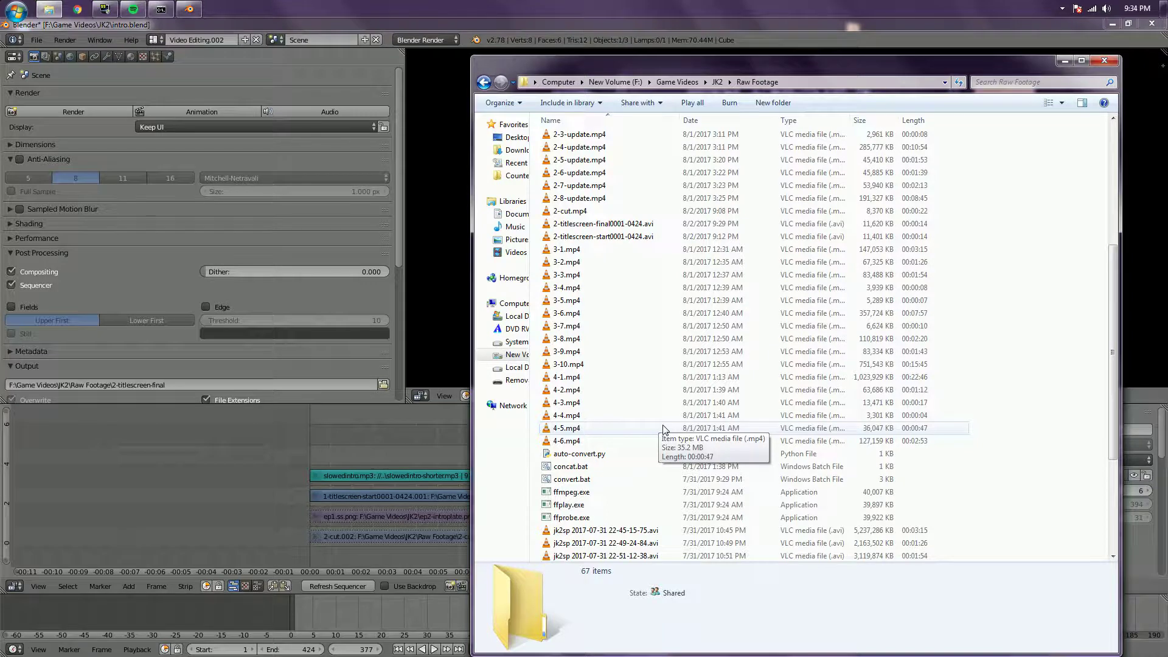
pyautogui.scroll(-3, 664, 429)
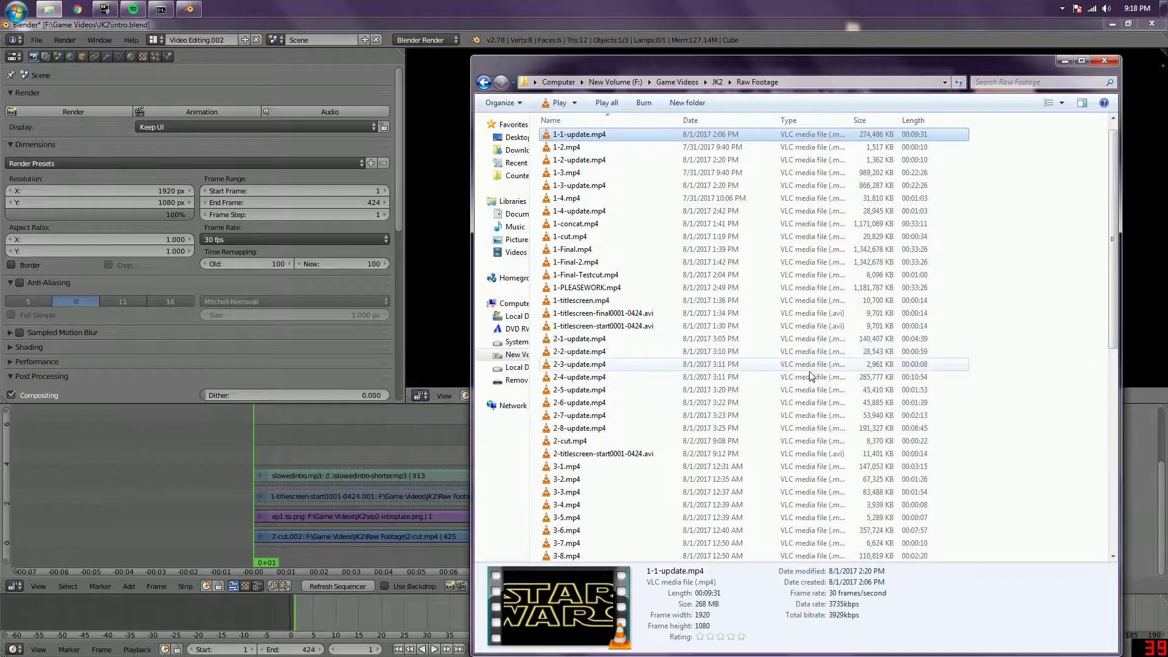
pyautogui.click(622, 377)
pyautogui.scroll(-5, 627, 378)
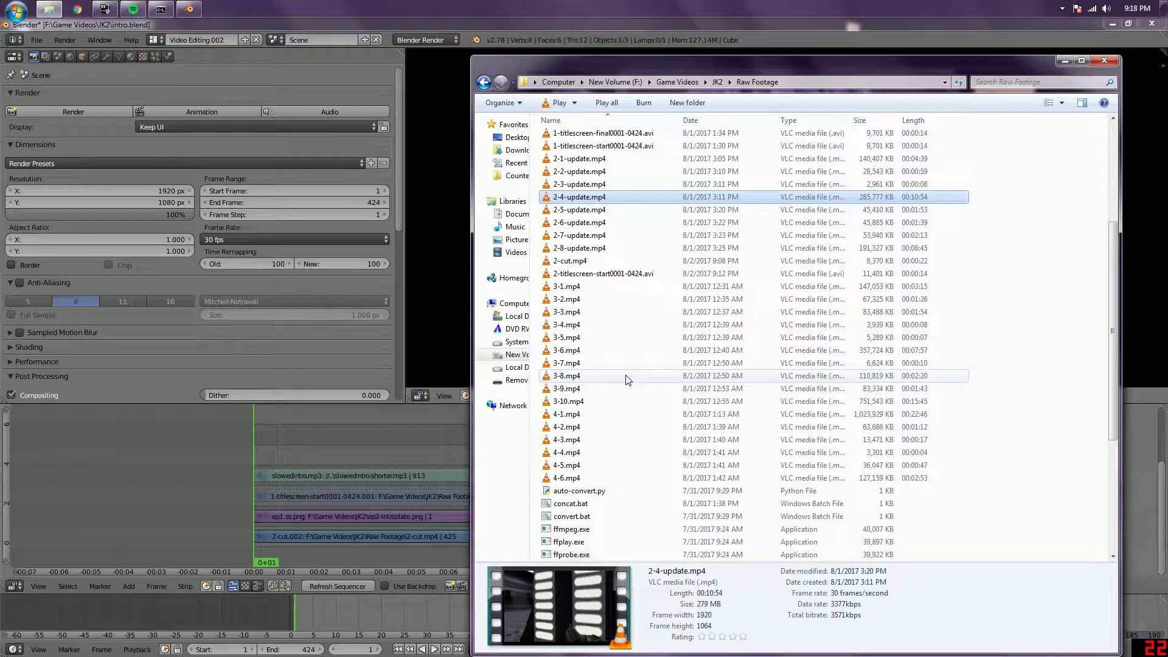
pyautogui.scroll(-6, 628, 379)
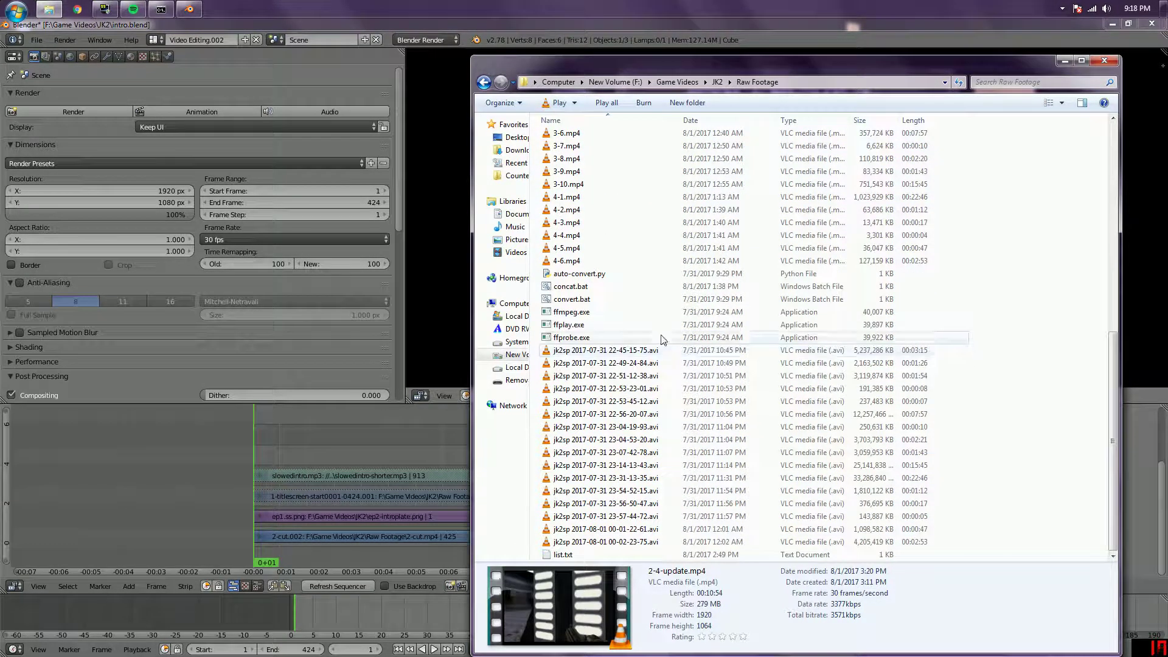
pyautogui.click(622, 313)
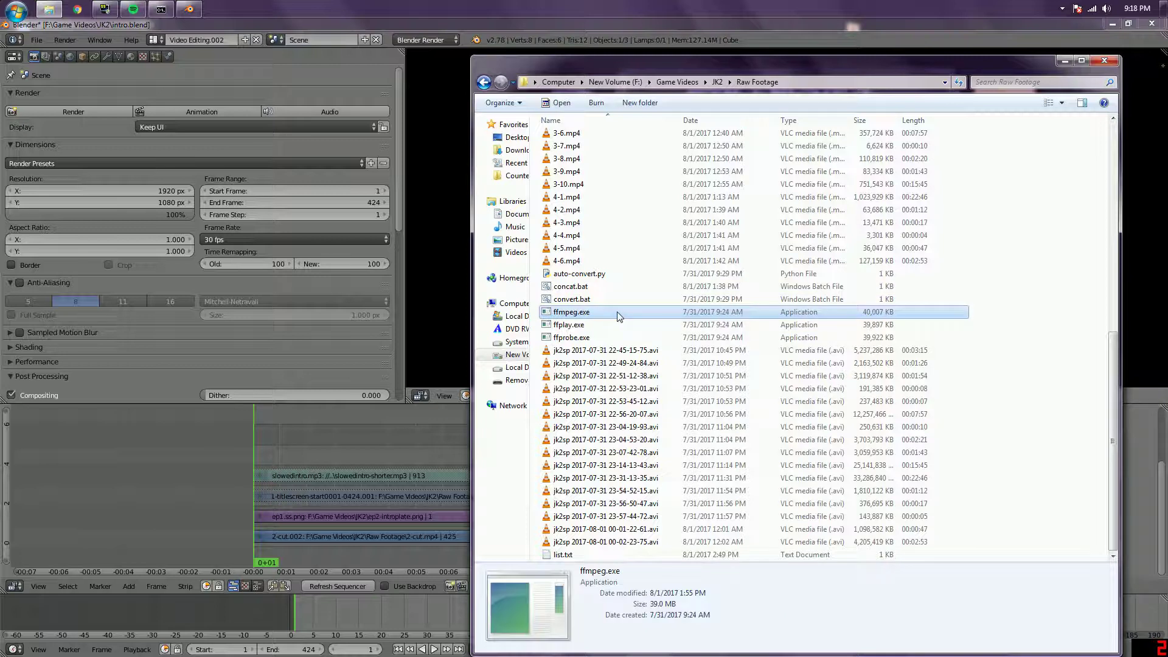
pyautogui.moveTo(605, 311); pyautogui.dragTo(629, 354)
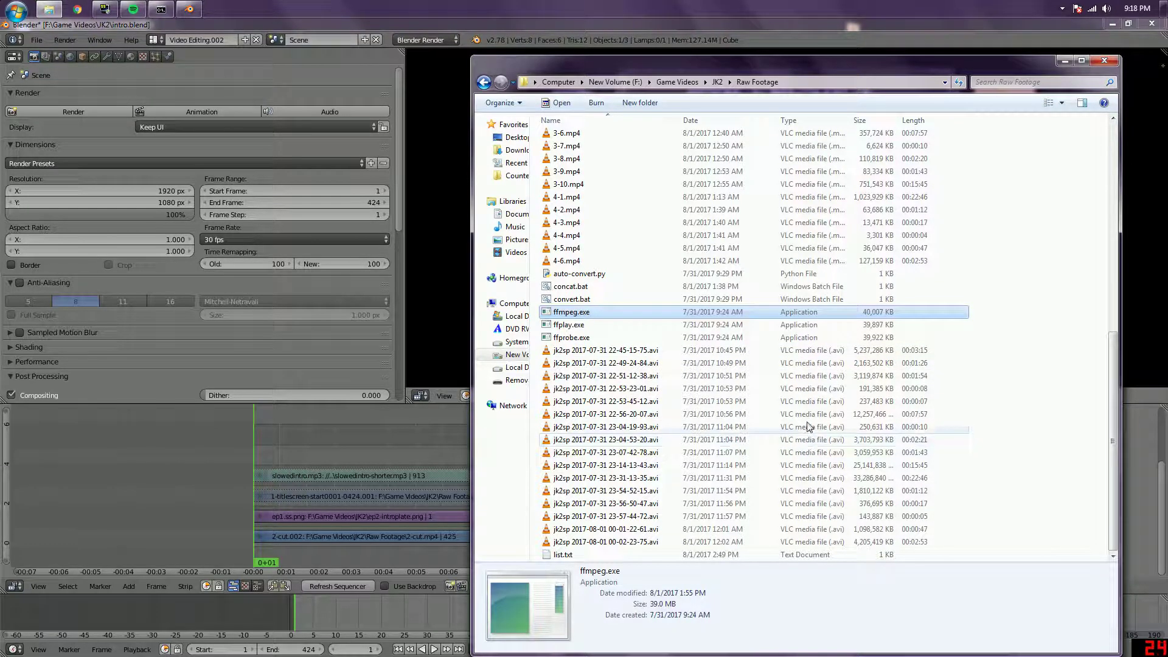
pyautogui.click(821, 478)
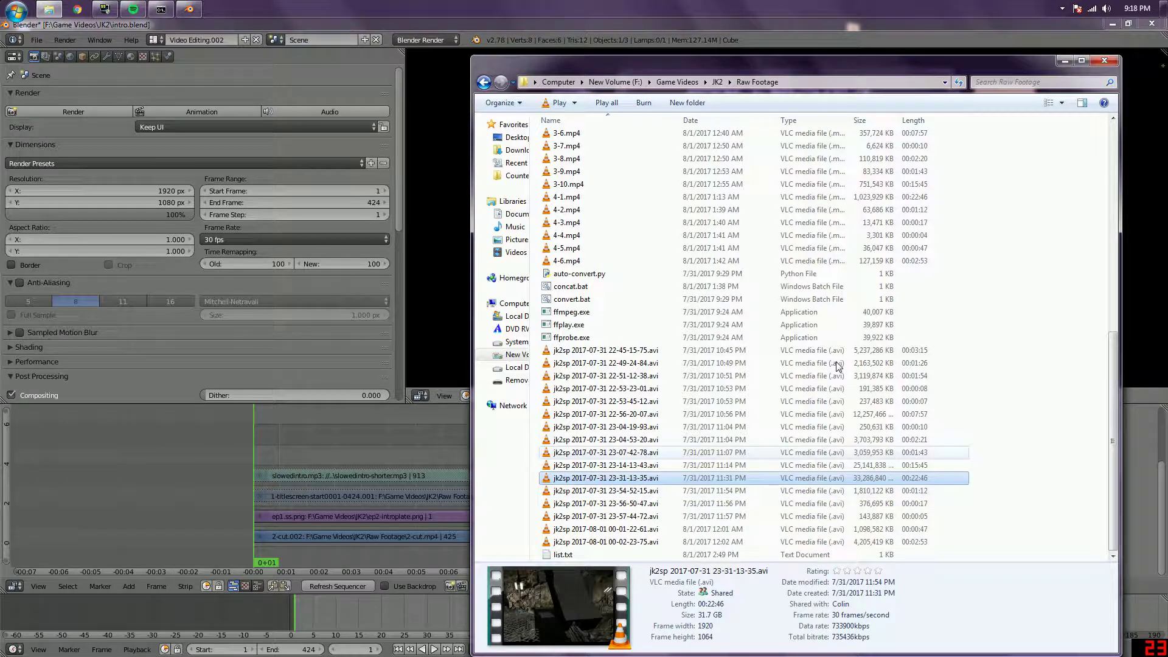
# Open the auto-convert.py script for editing in IDLE 3.6 (32-bit).
pyautogui.scroll(7, 780, 384)
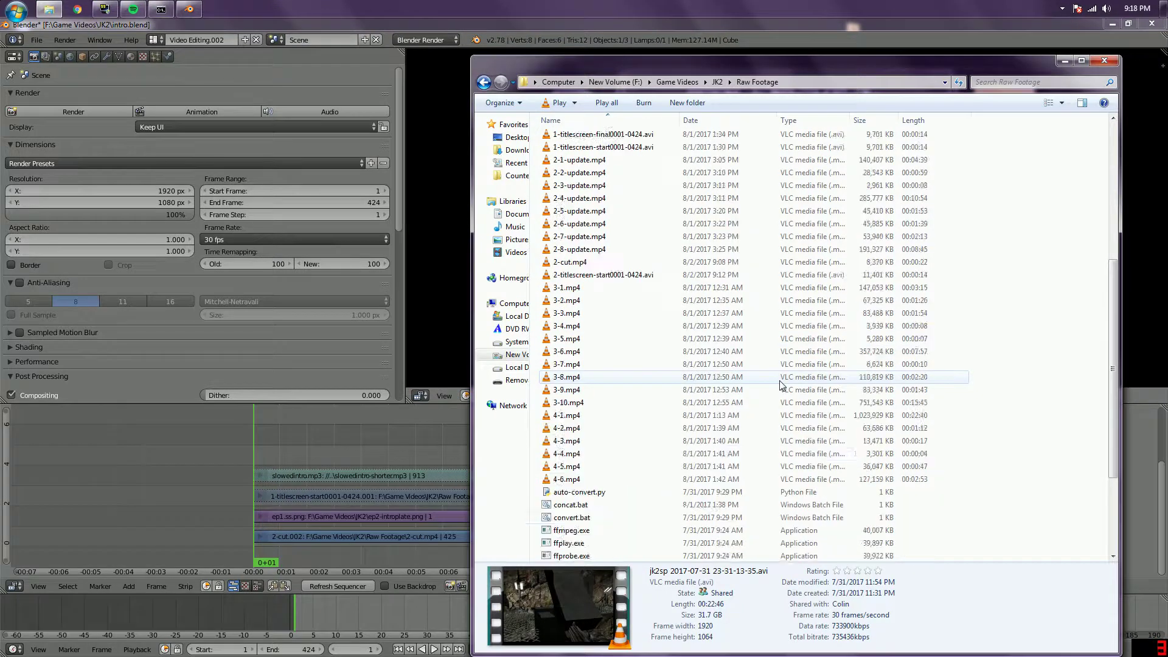
pyautogui.scroll(-3, 643, 347)
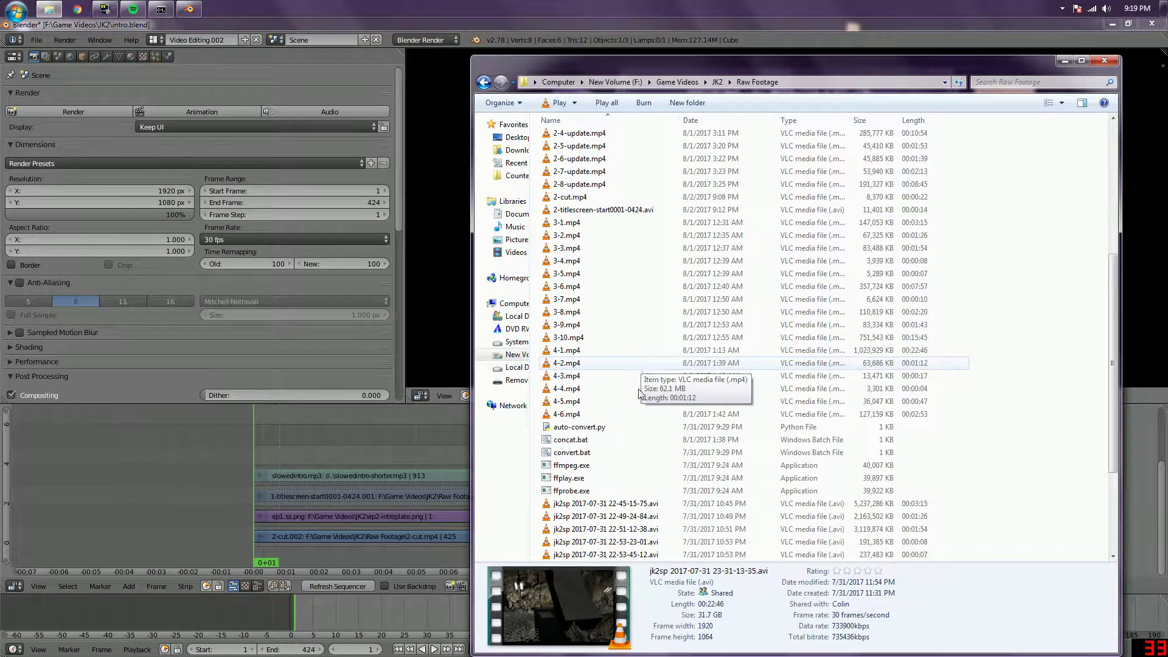
pyautogui.click(584, 429)
pyautogui.rightClick(584, 432)
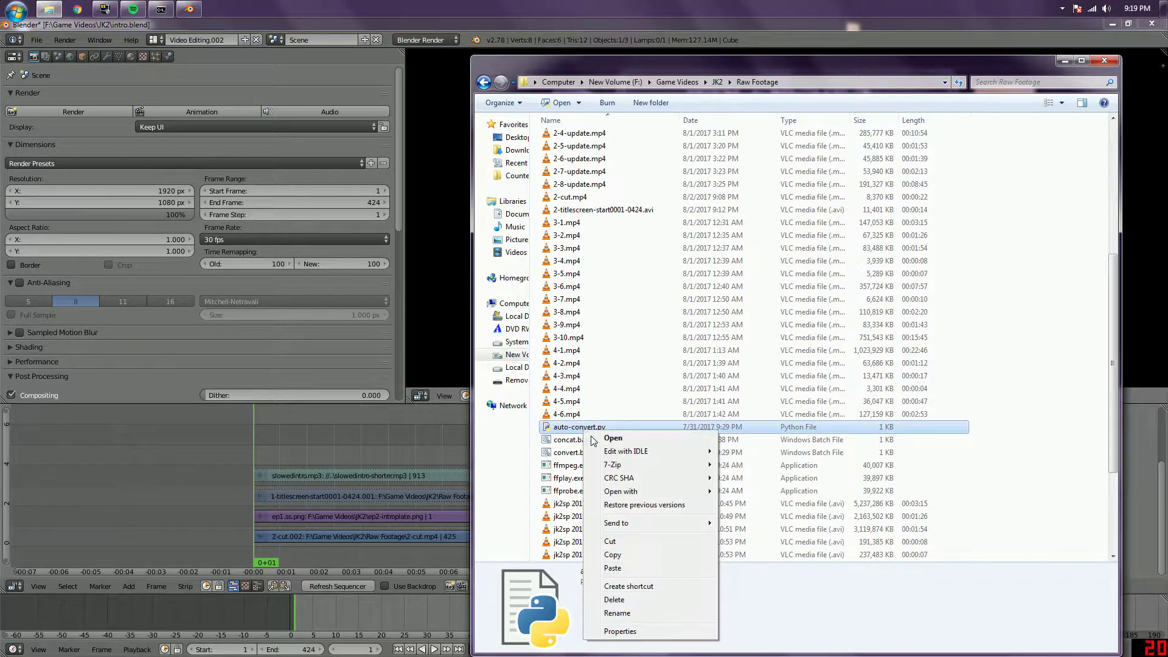
pyautogui.moveTo(627, 451)
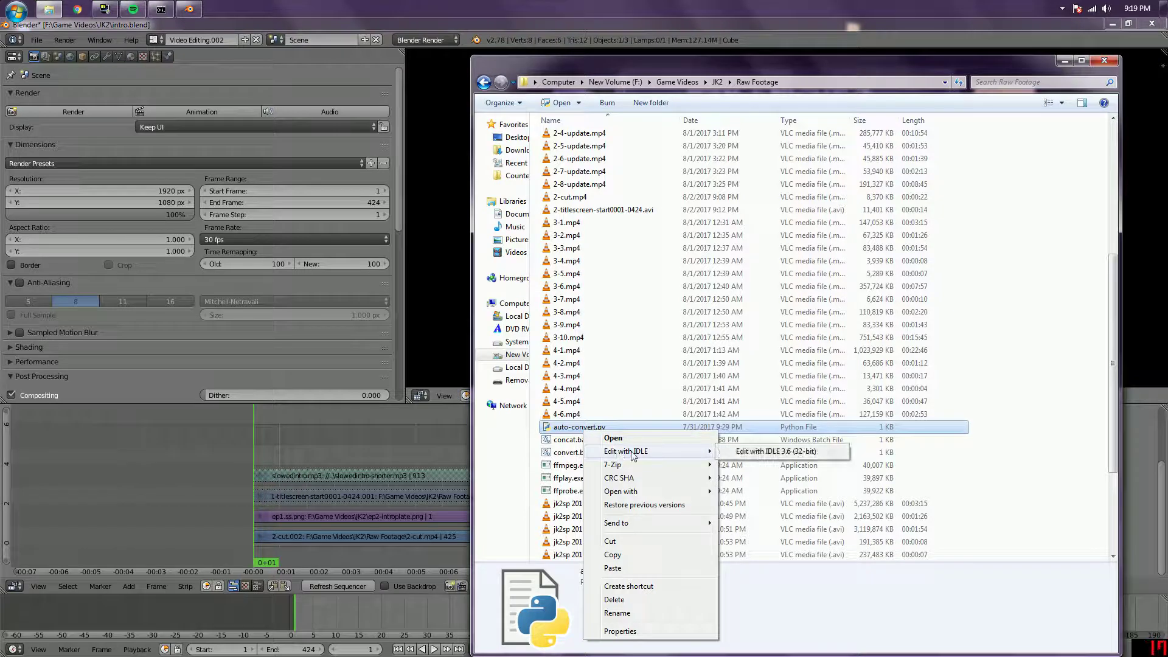
pyautogui.click(765, 452)
pyautogui.click(132, 358)
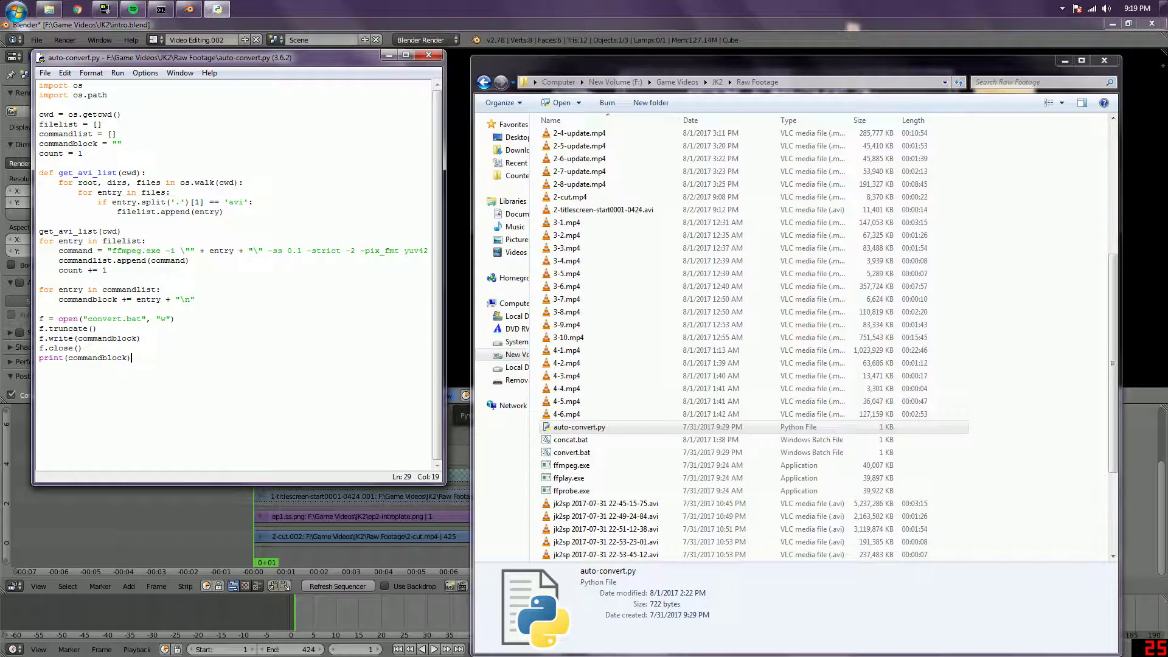
# Widen the script editor window until the whole ffmpeg command line is readable.
pyautogui.click(176, 250)
pyautogui.click(675, 375)
pyautogui.scroll(-4, 675, 375)
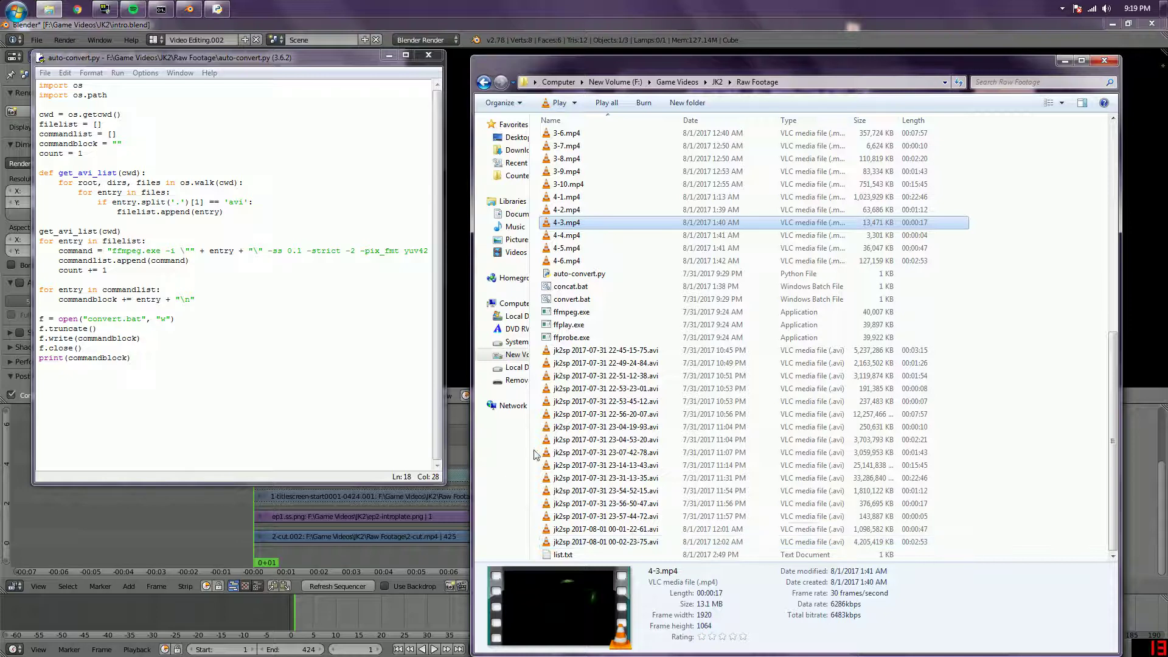
pyautogui.moveTo(444, 425); pyautogui.dragTo(912, 427)
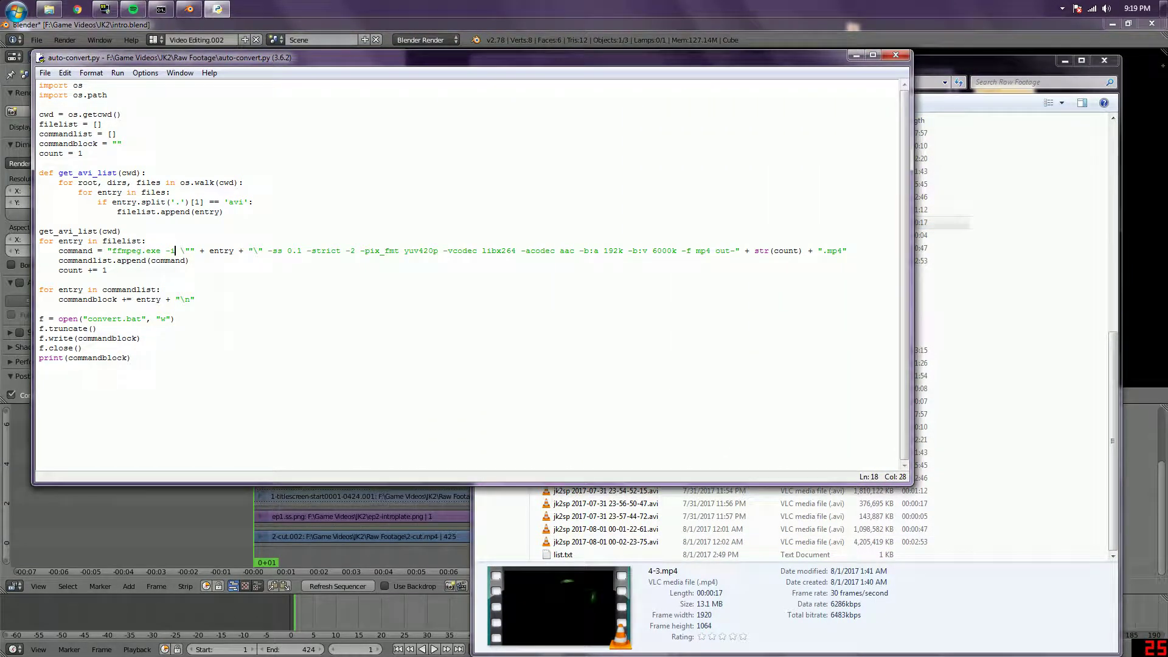
# Examine the ffmpeg command string in auto-convert.py, highlighting its -ss 0.1 option, and close the script.
pyautogui.moveTo(112, 250); pyautogui.dragTo(848, 250)
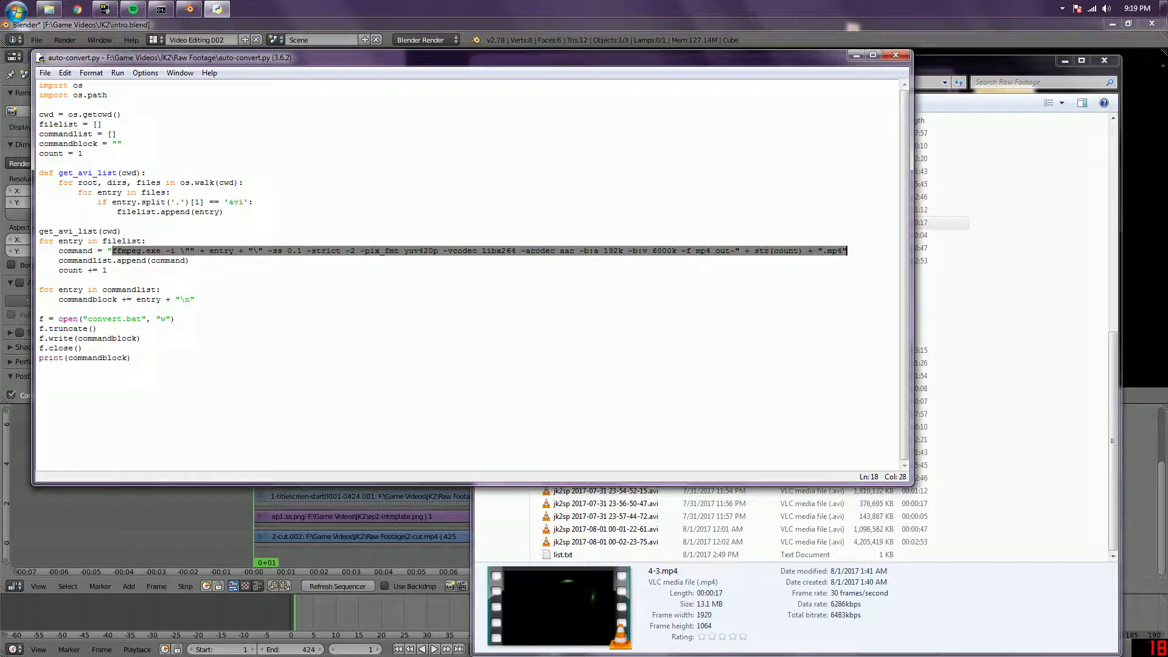
pyautogui.click(39, 250)
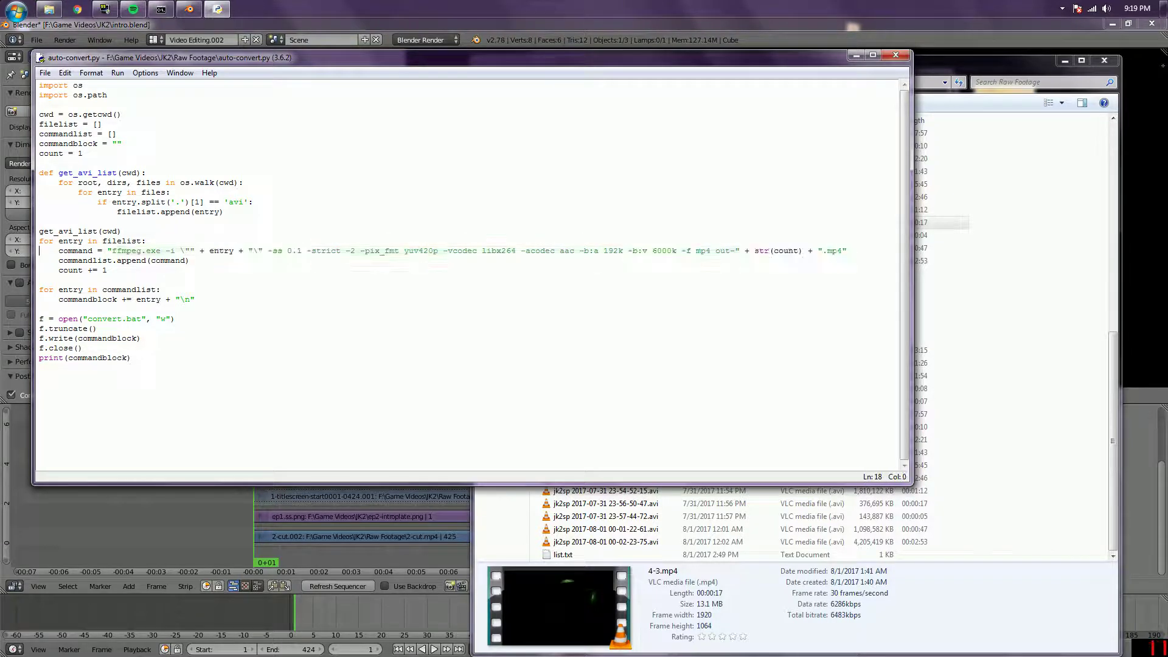
pyautogui.moveTo(267, 250); pyautogui.dragTo(302, 250)
pyautogui.click(301, 250)
pyautogui.moveTo(267, 250); pyautogui.dragTo(302, 250)
pyautogui.click(292, 250)
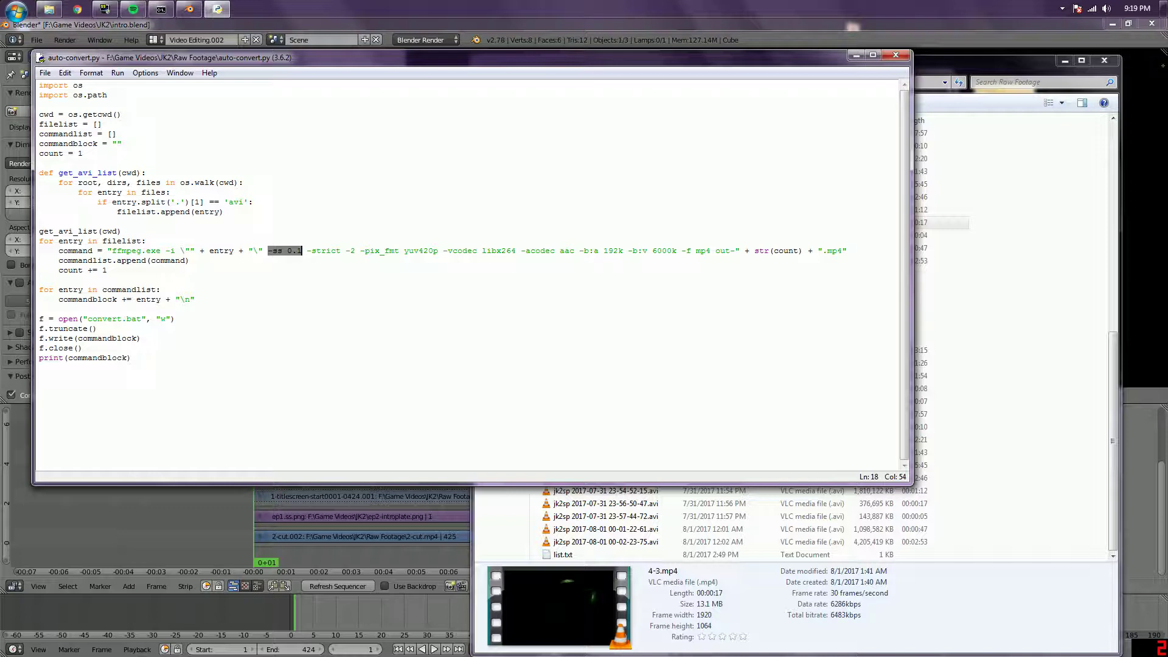
pyautogui.click(190, 260)
pyautogui.click(895, 55)
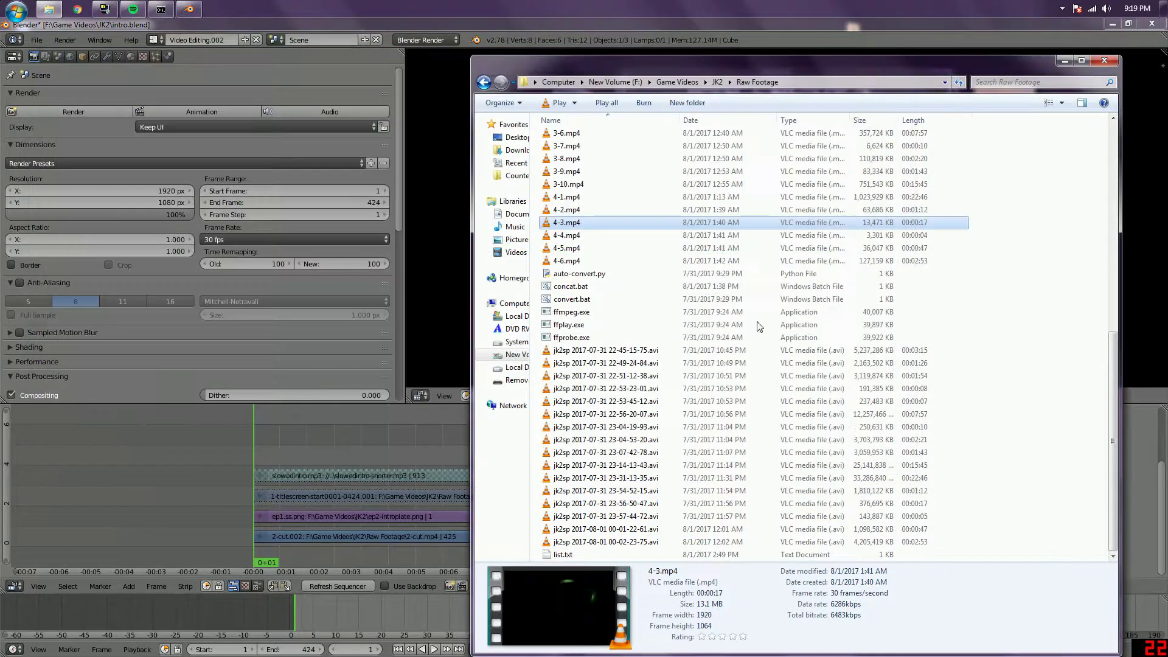
# Run auto-convert.py to regenerate convert.bat and open that batch file for editing in Notepad.
pyautogui.click(599, 275)
pyautogui.rightClick(587, 299)
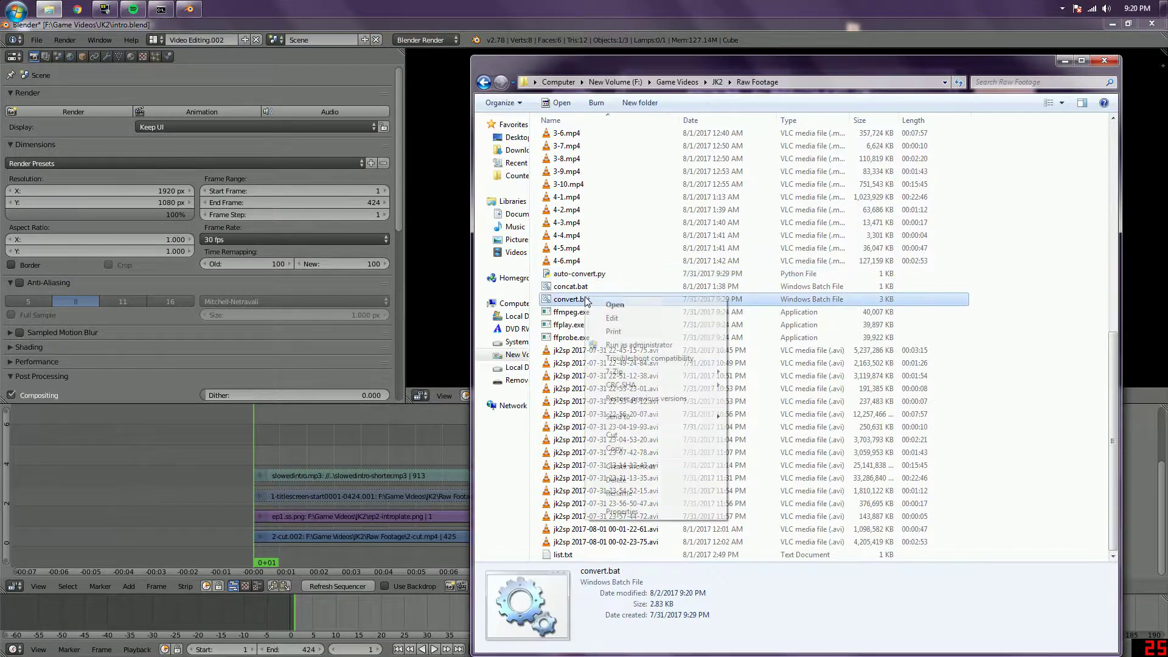
pyautogui.click(611, 317)
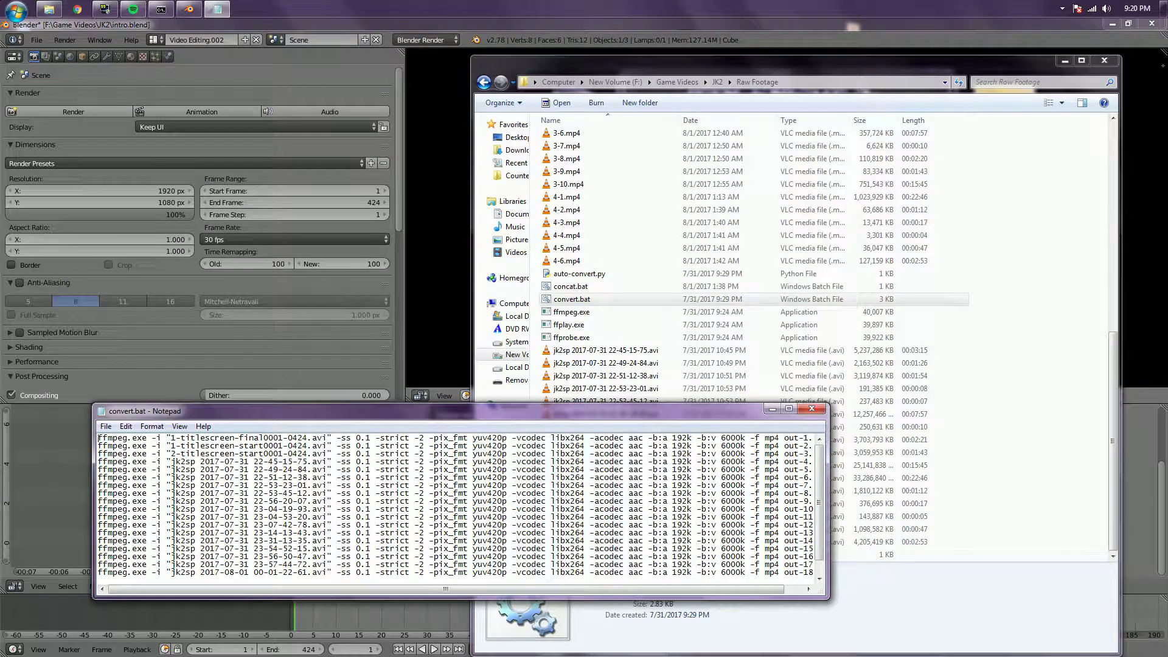
# Review the ffmpeg commands in convert.bat through to the last line, and close the file.
pyautogui.scroll(-1, 456, 504)
pyautogui.scroll(1, 456, 505)
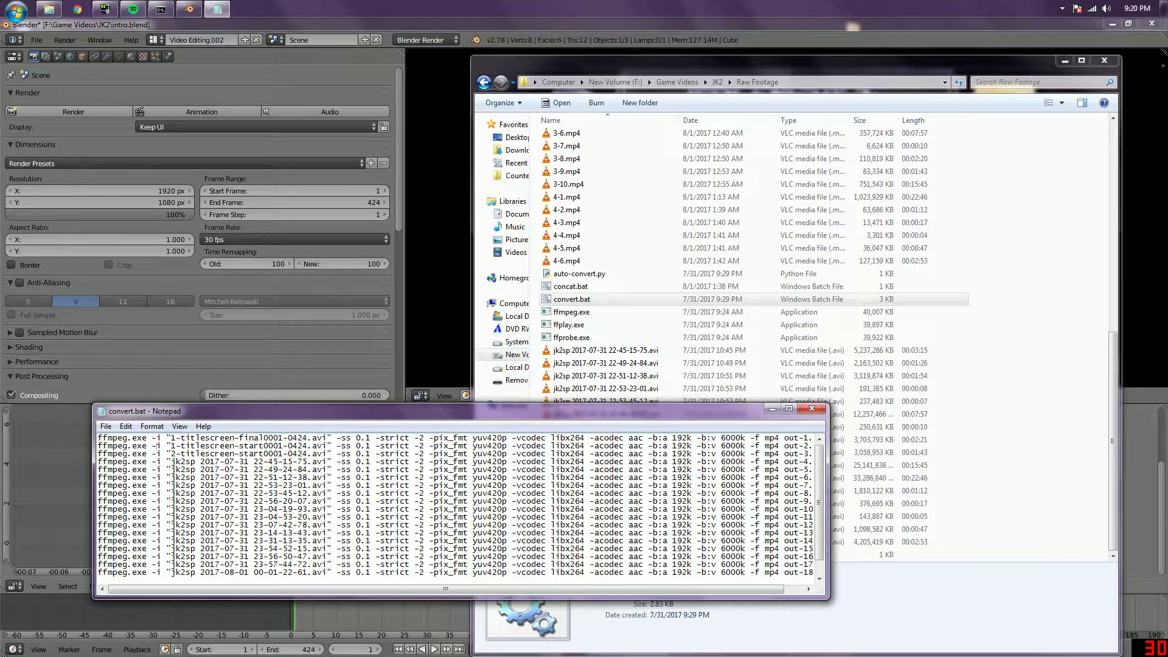
pyautogui.hotkey('ctrl', 'a')
pyautogui.hotkey('ctrl', 'End')
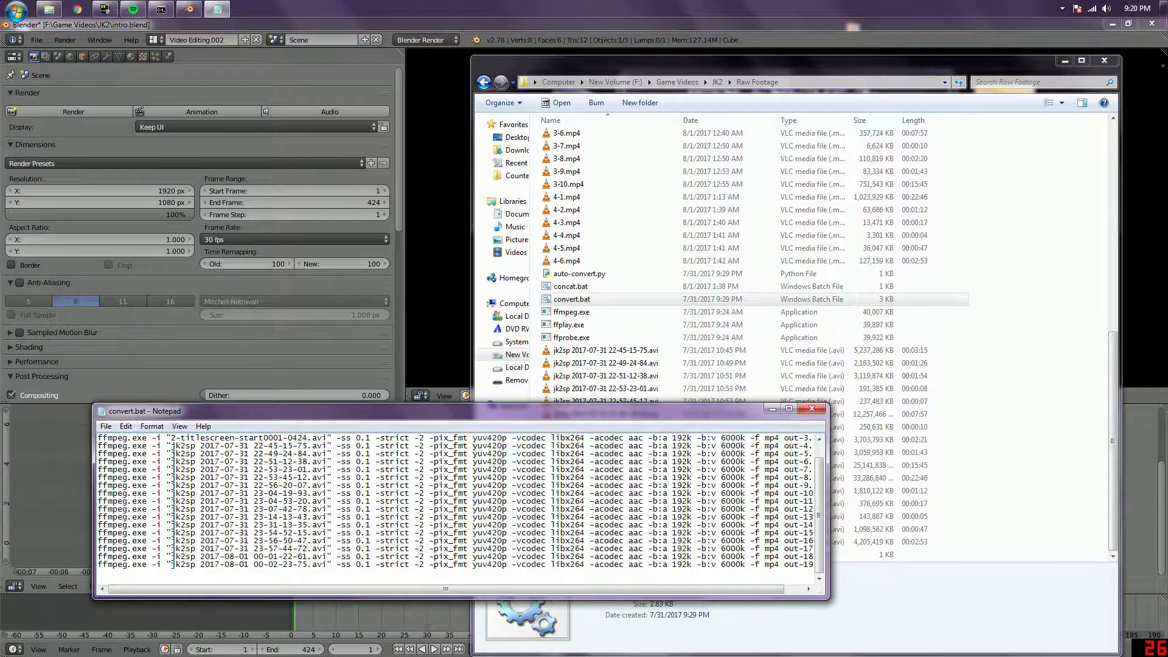
pyautogui.click(811, 408)
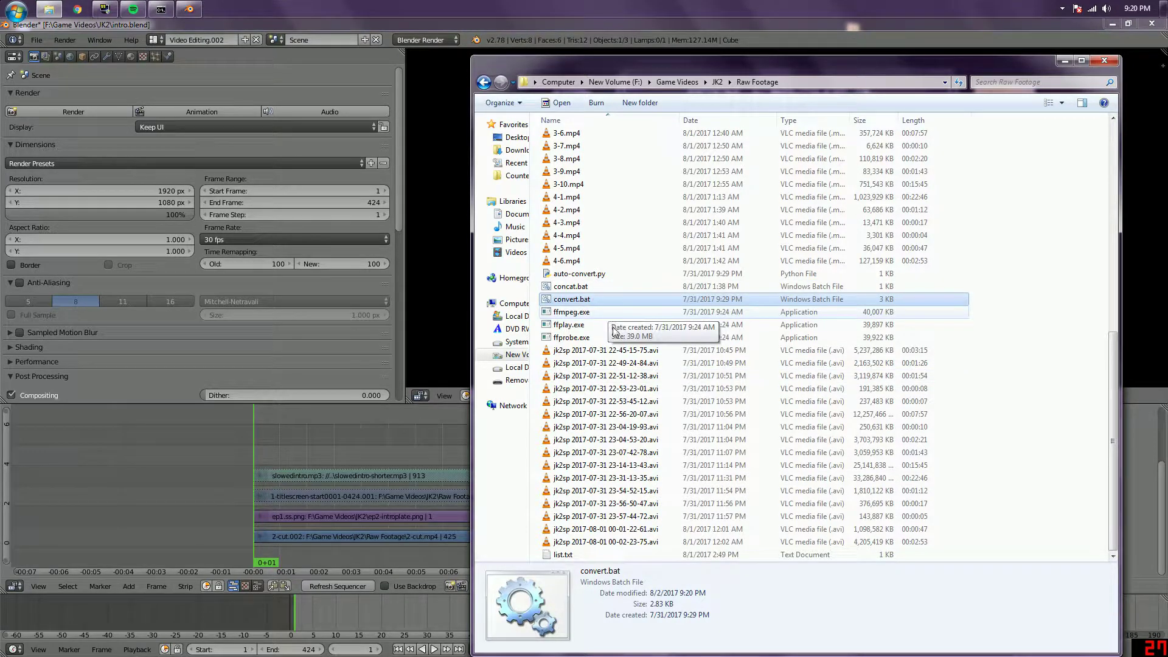
# Go through the converted clips one by one from 2-1-update.mp4 to 2-8-update.mp4, checking their details.
pyautogui.scroll(5, 620, 350)
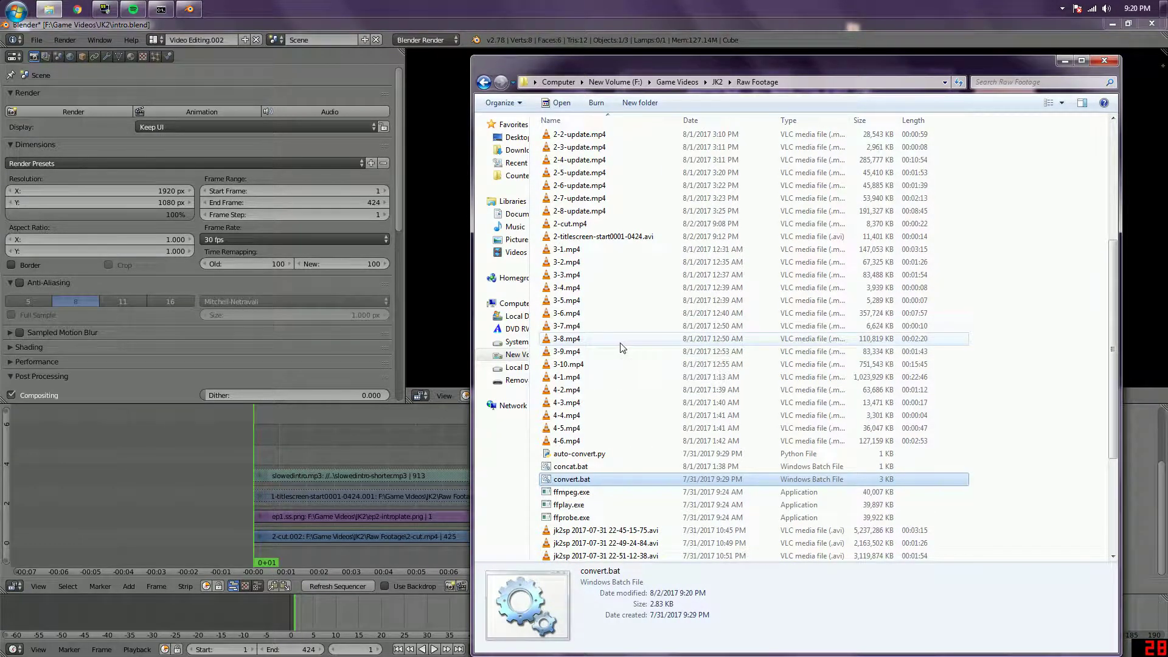
pyautogui.scroll(3, 621, 348)
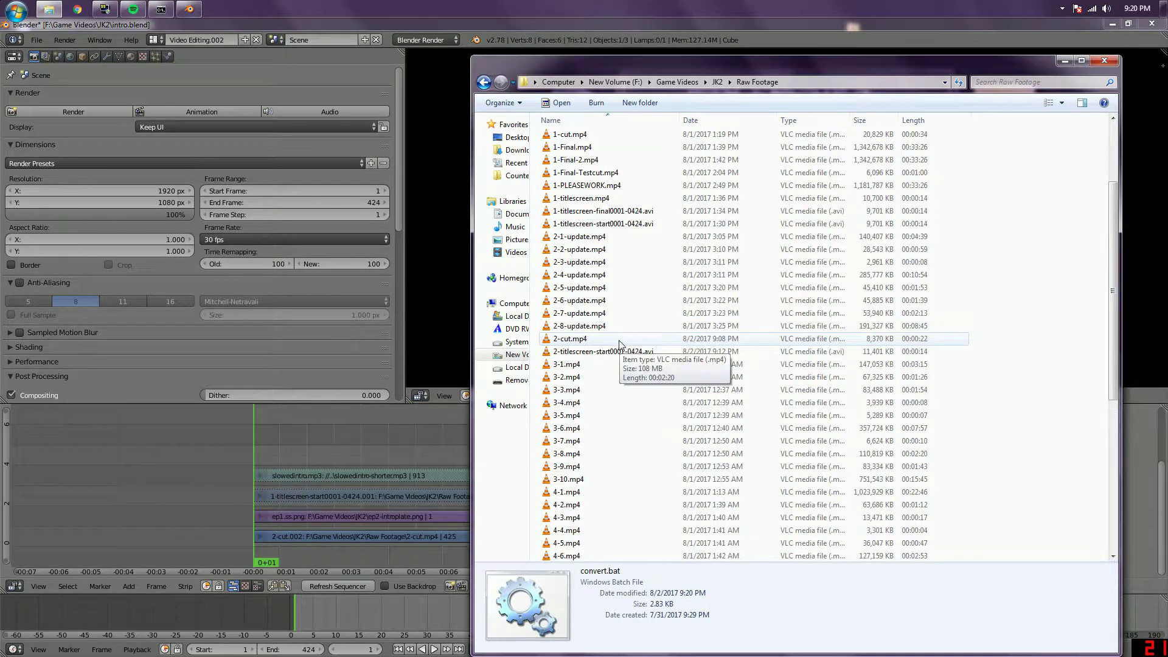
pyautogui.click(604, 239)
pyautogui.scroll(3, 628, 336)
pyautogui.press('Down')
pyautogui.press('Down')
pyautogui.press('Down')
pyautogui.press('Down')
pyautogui.press('Down')
pyautogui.press('Down')
pyautogui.press('Down')
pyautogui.scroll(-1, 616, 396)
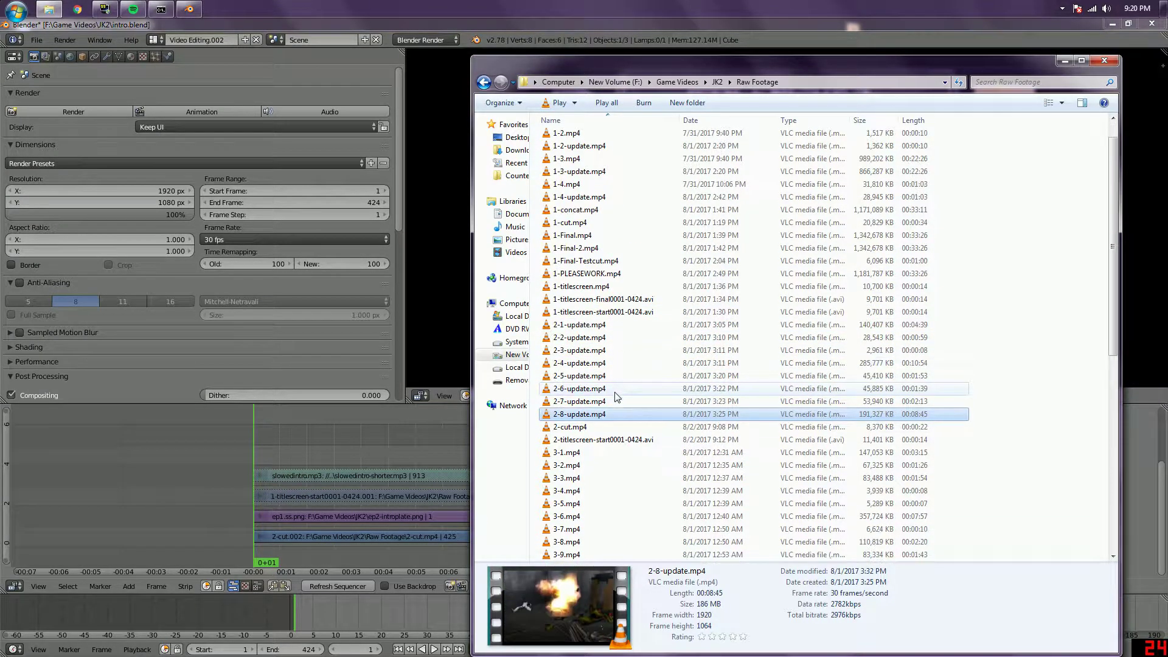
# Recheck the 2-7-update.mp4 and 2-8-update.mp4 clips and glance over the batch files in the folder.
pyautogui.scroll(-1, 616, 396)
pyautogui.click(619, 365)
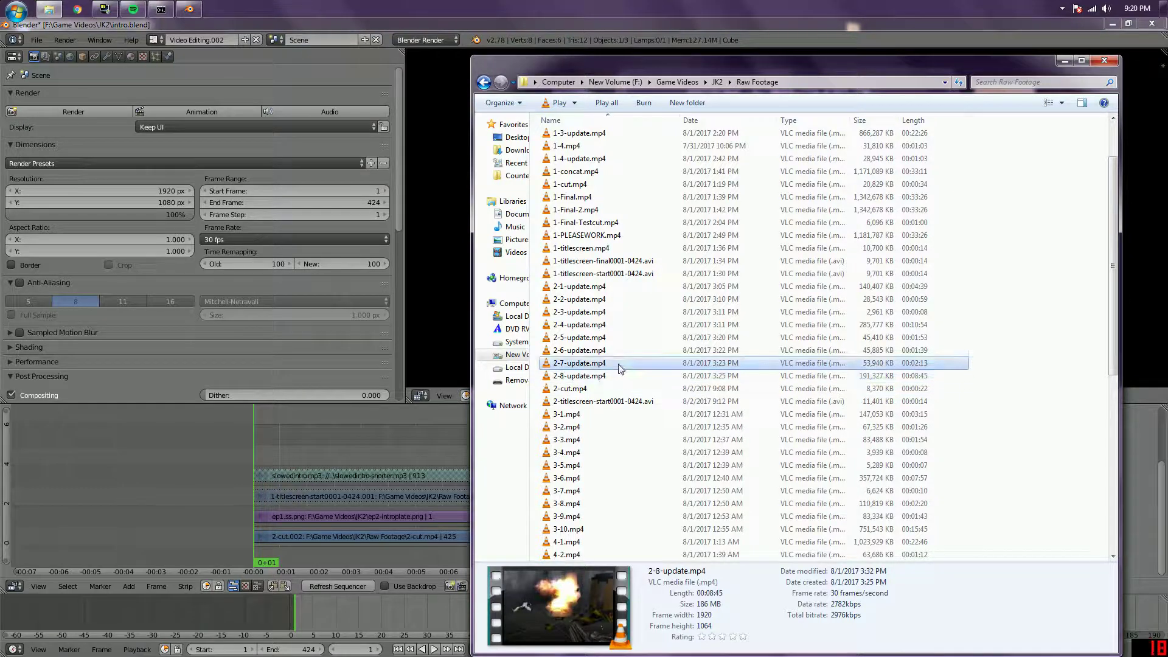
pyautogui.scroll(-2, 618, 367)
pyautogui.scroll(-2, 621, 359)
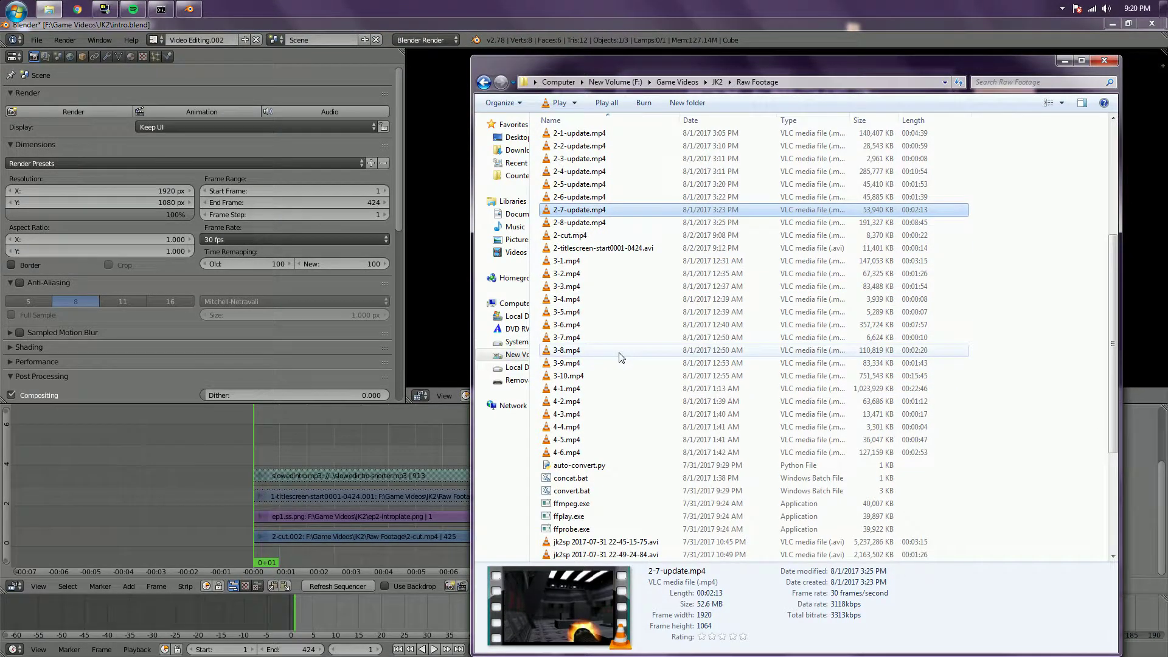
pyautogui.scroll(-3, 620, 359)
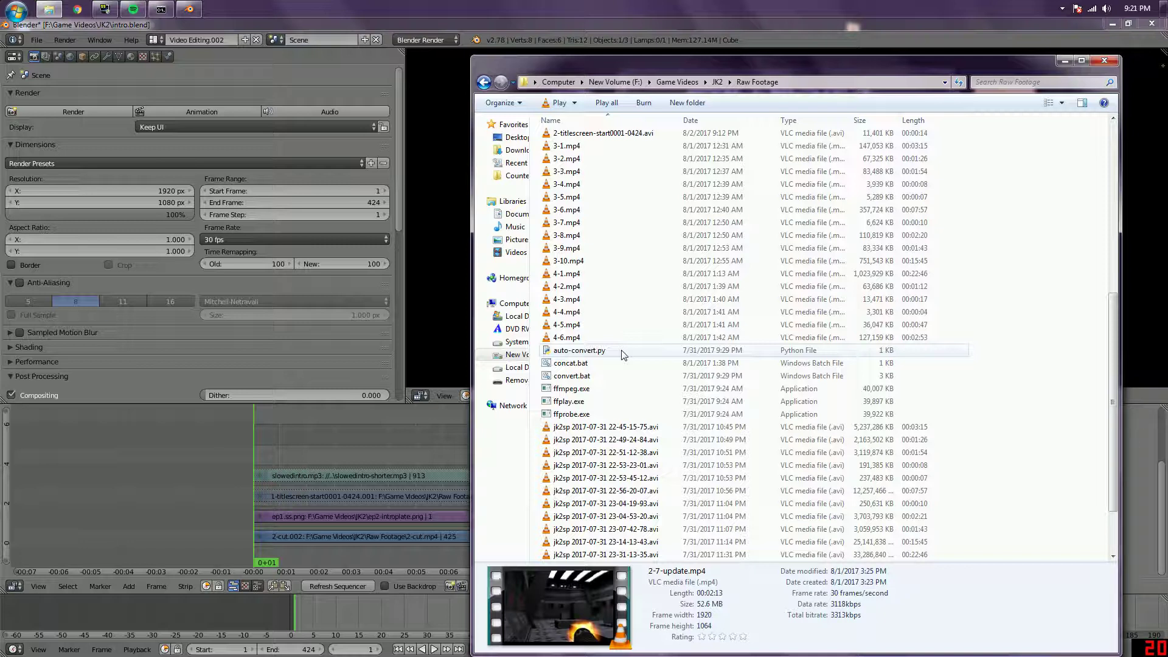
pyautogui.scroll(3, 623, 354)
pyautogui.scroll(4, 623, 351)
pyautogui.click(619, 364)
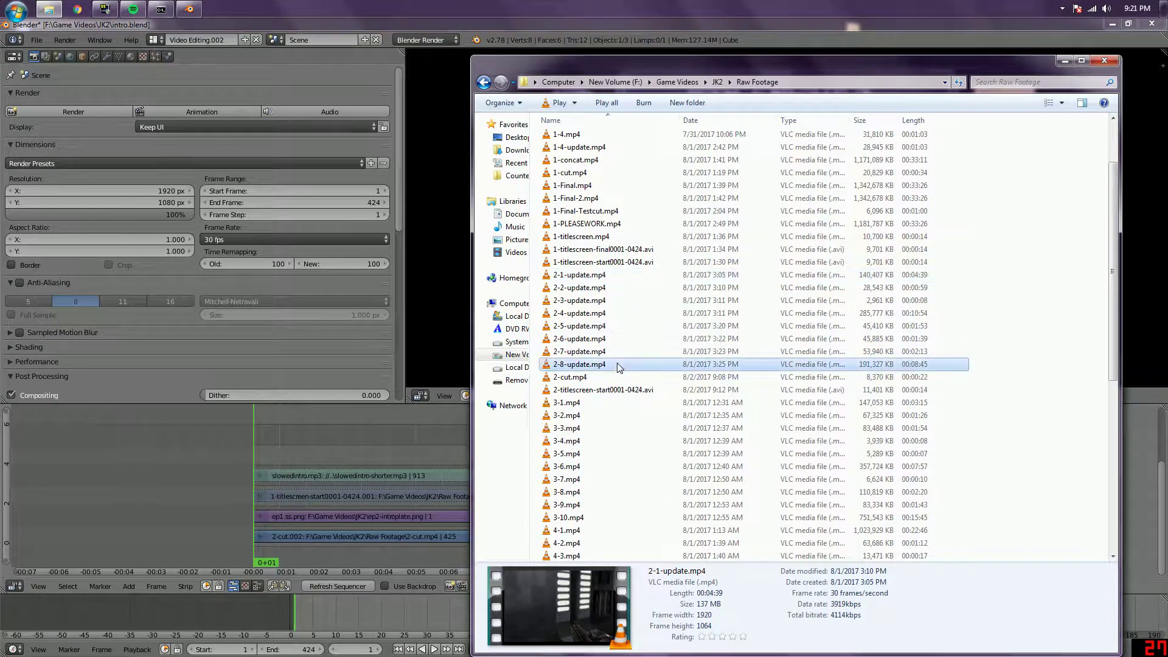
pyautogui.scroll(-3, 619, 366)
pyautogui.scroll(-4, 619, 366)
pyautogui.rightClick(602, 364)
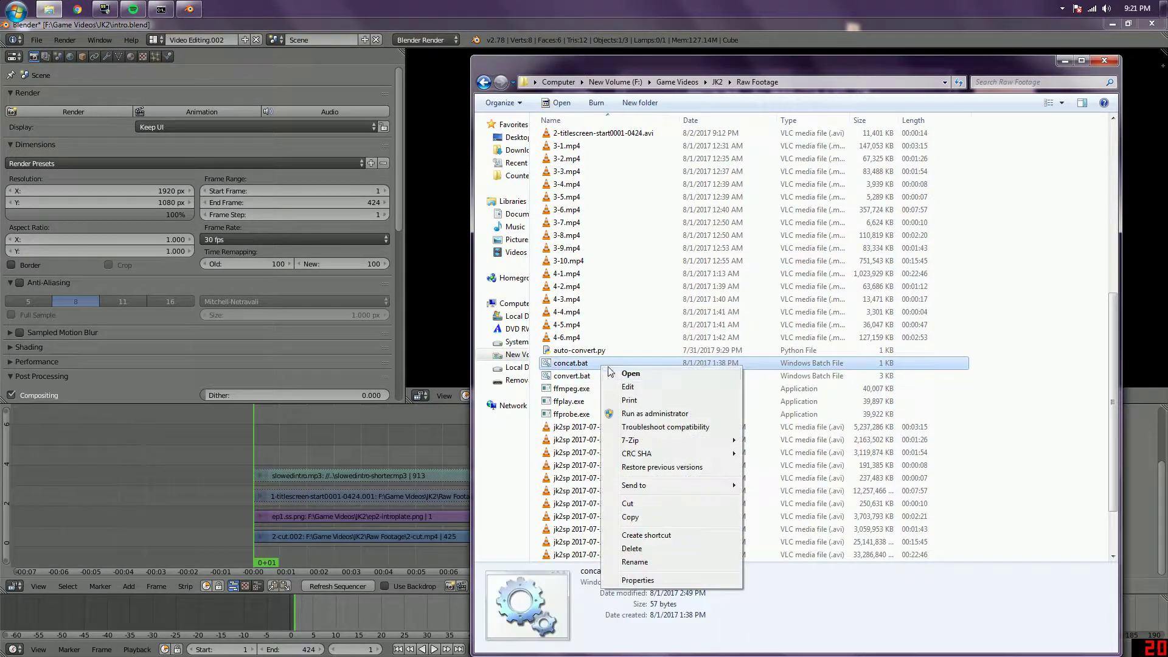
pyautogui.click(571, 427)
pyautogui.scroll(-2, 608, 433)
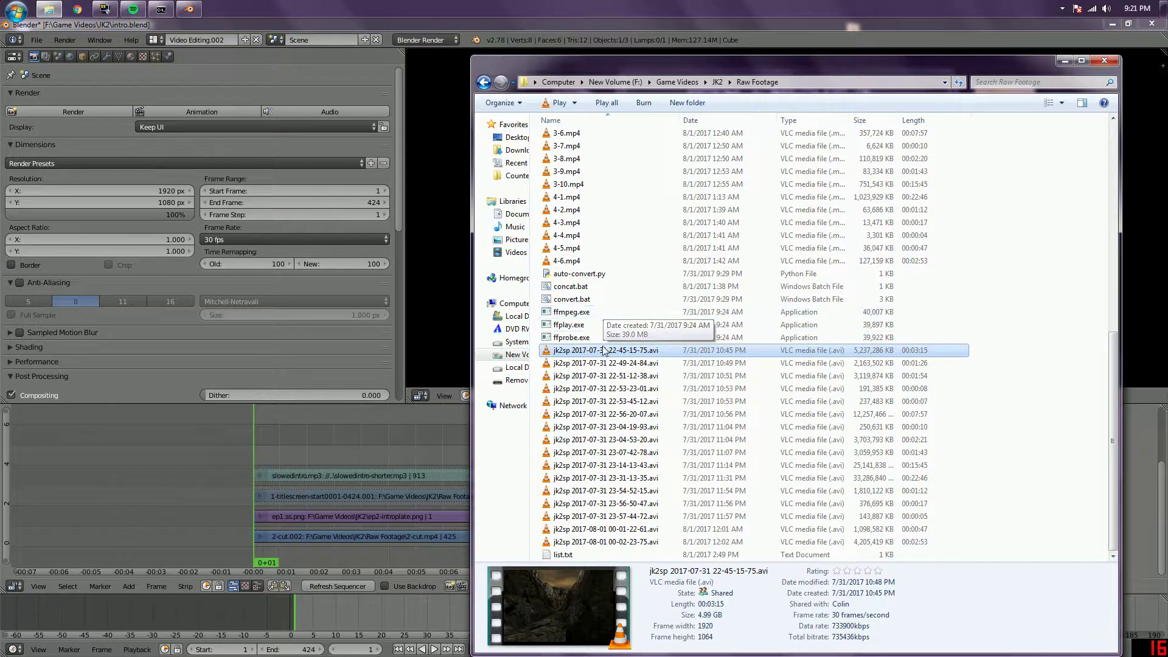
pyautogui.scroll(8, 628, 341)
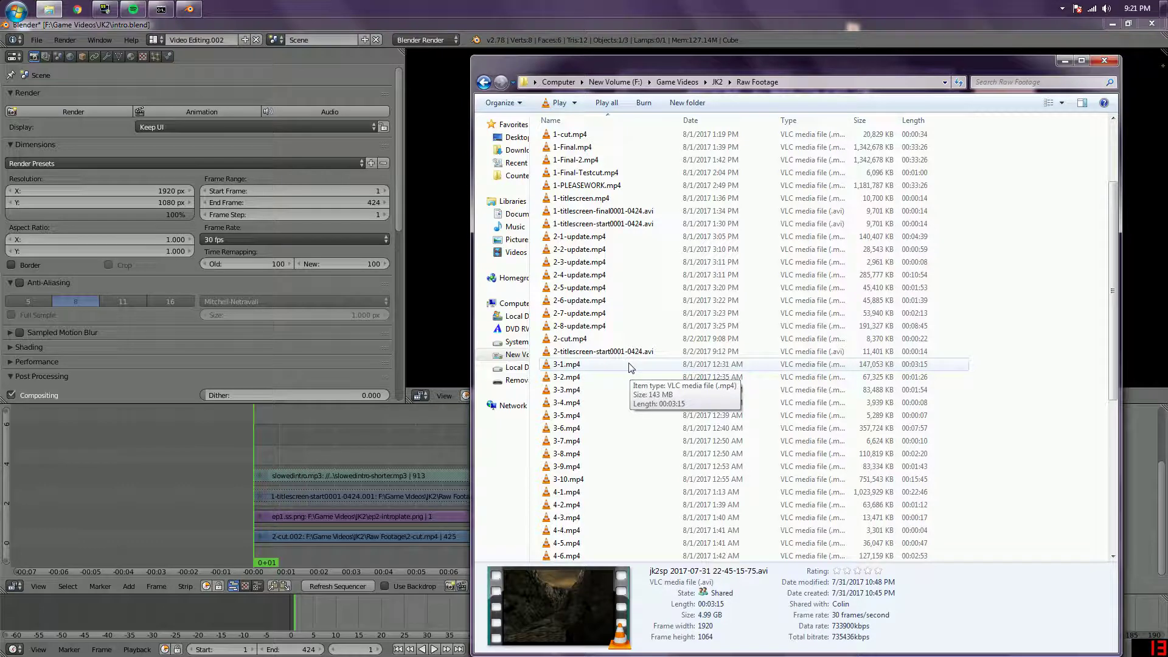
# Play 1-titlescreen-final0001-0424.avi from the Raw Footage folder, lower the playback volume, and close the player.
pyautogui.click(629, 214)
pyautogui.doubleClick(629, 214)
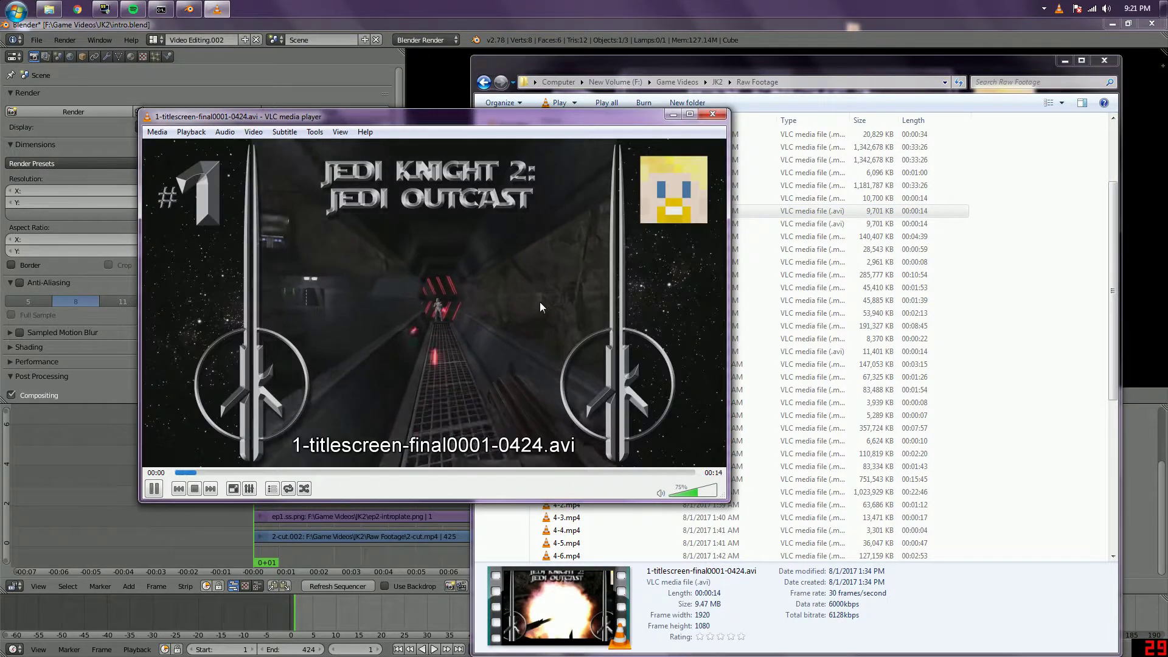
pyautogui.click(695, 493)
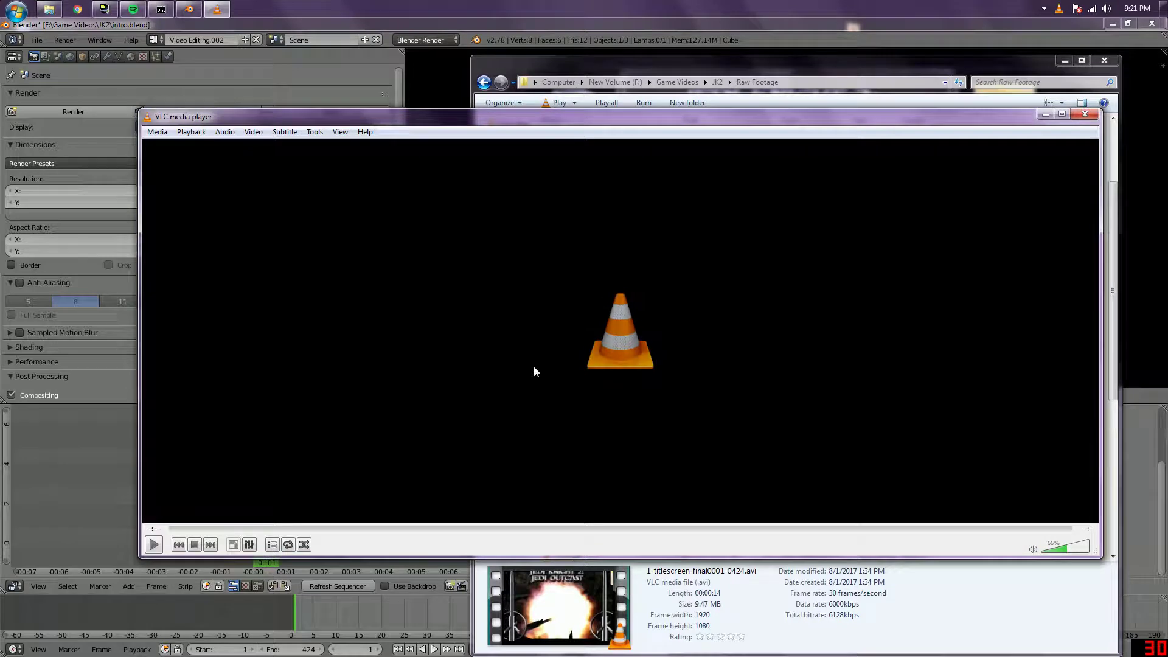
pyautogui.click(1085, 114)
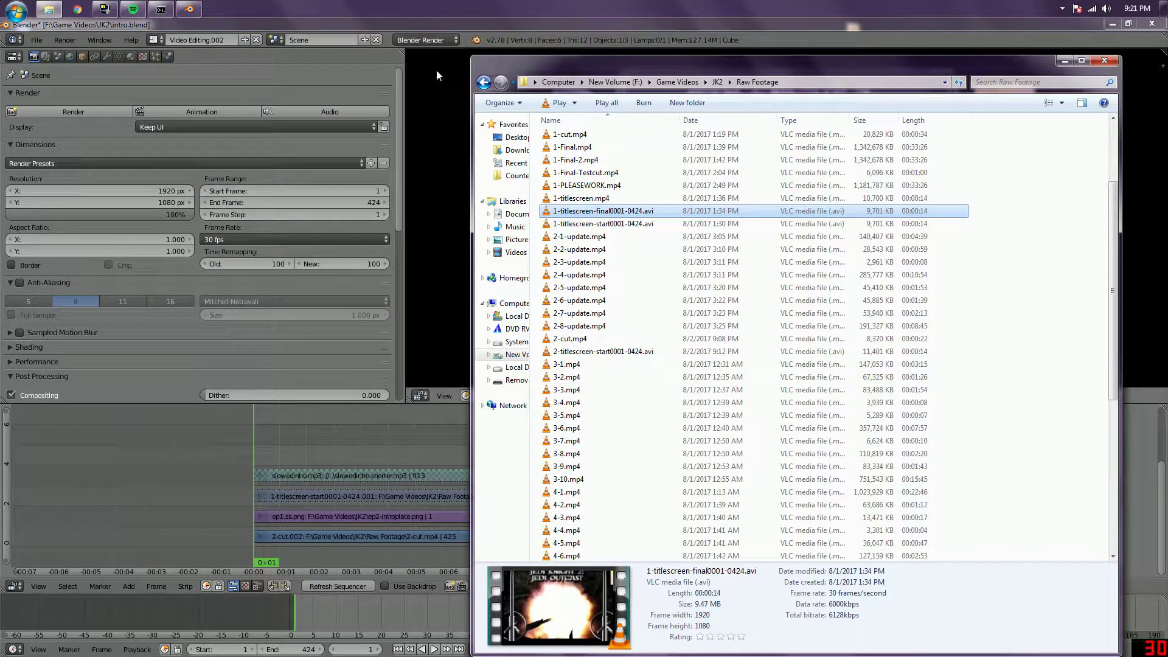
# Switch to Blender, show the strip properties in the video sequencer, and select the 2-cut.mp4 strip.
pyautogui.click(418, 21)
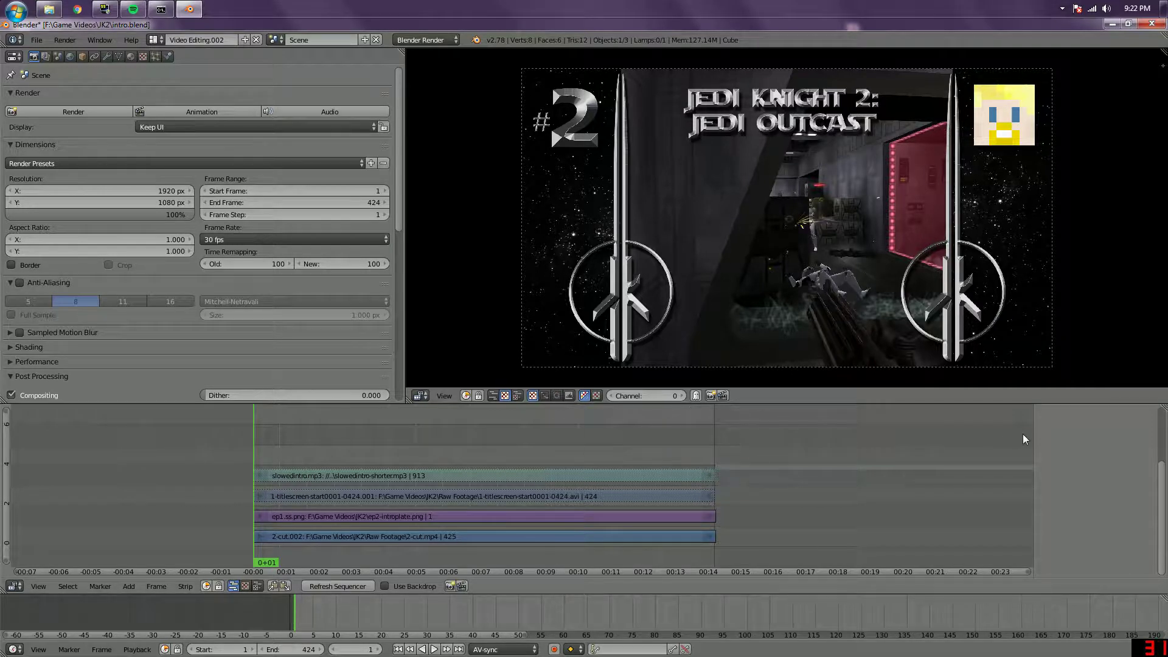
pyautogui.scroll(1, 971, 474)
pyautogui.scroll(-3, 961, 473)
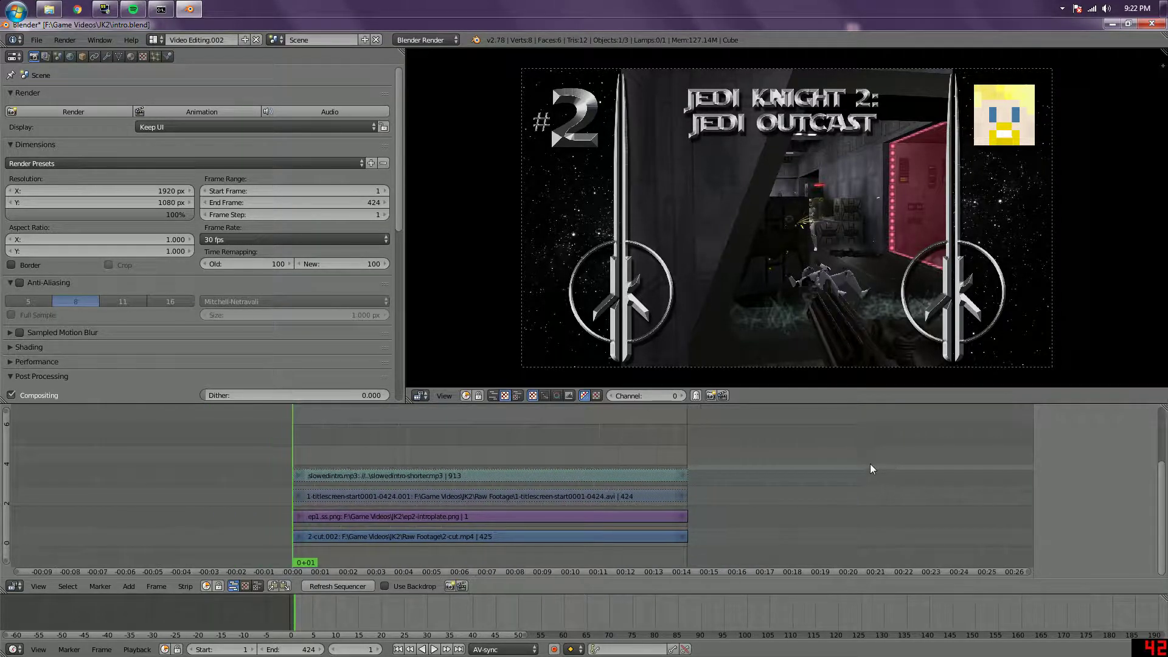
pyautogui.scroll(1, 922, 489)
pyautogui.press('n')
pyautogui.click(494, 539)
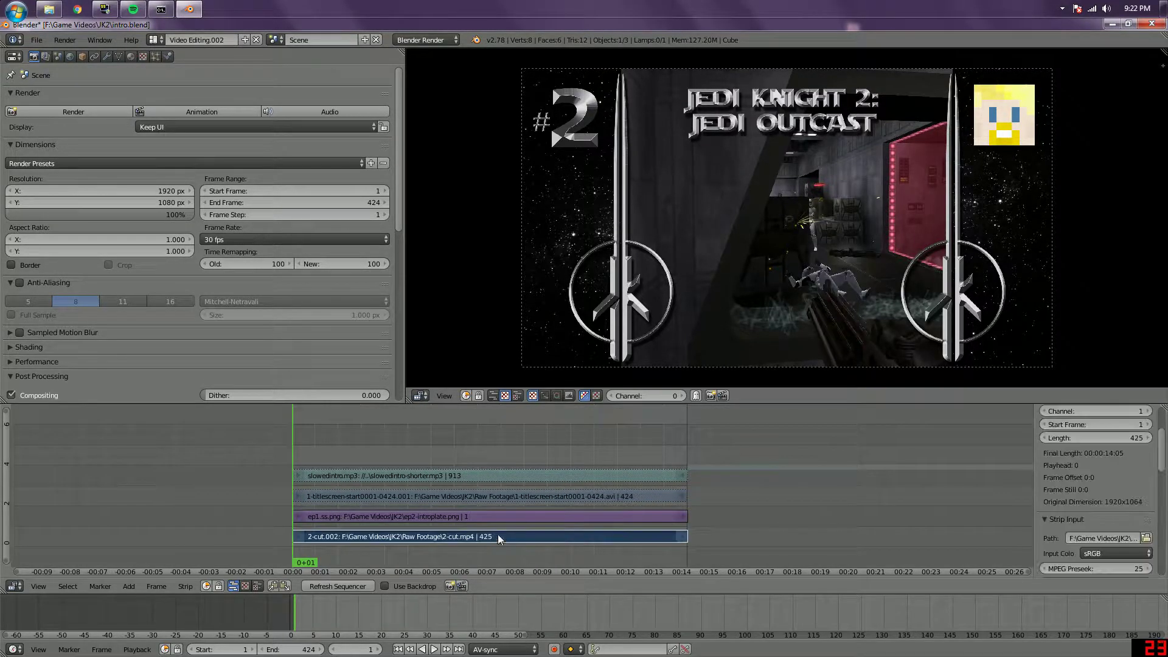
pyautogui.click(596, 520)
pyautogui.click(594, 535)
# Switch to the Raw Footage folder, play 2-cut.mp4, and close the player.
pyautogui.hotkey('alt', 'Tab')
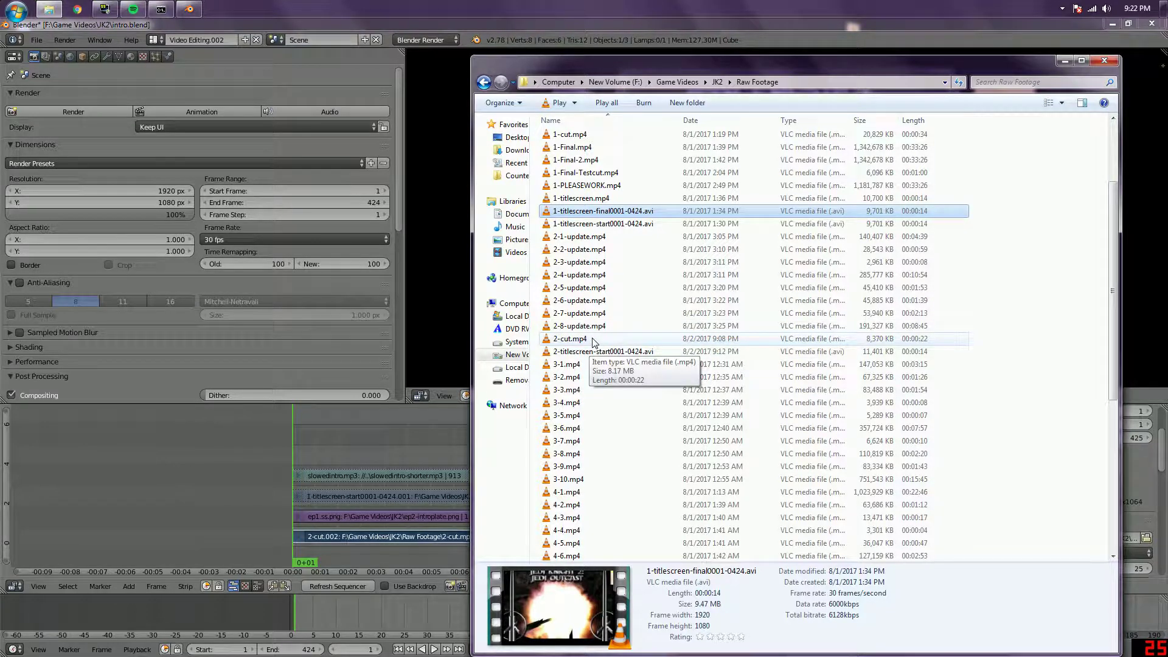
pyautogui.doubleClick(572, 339)
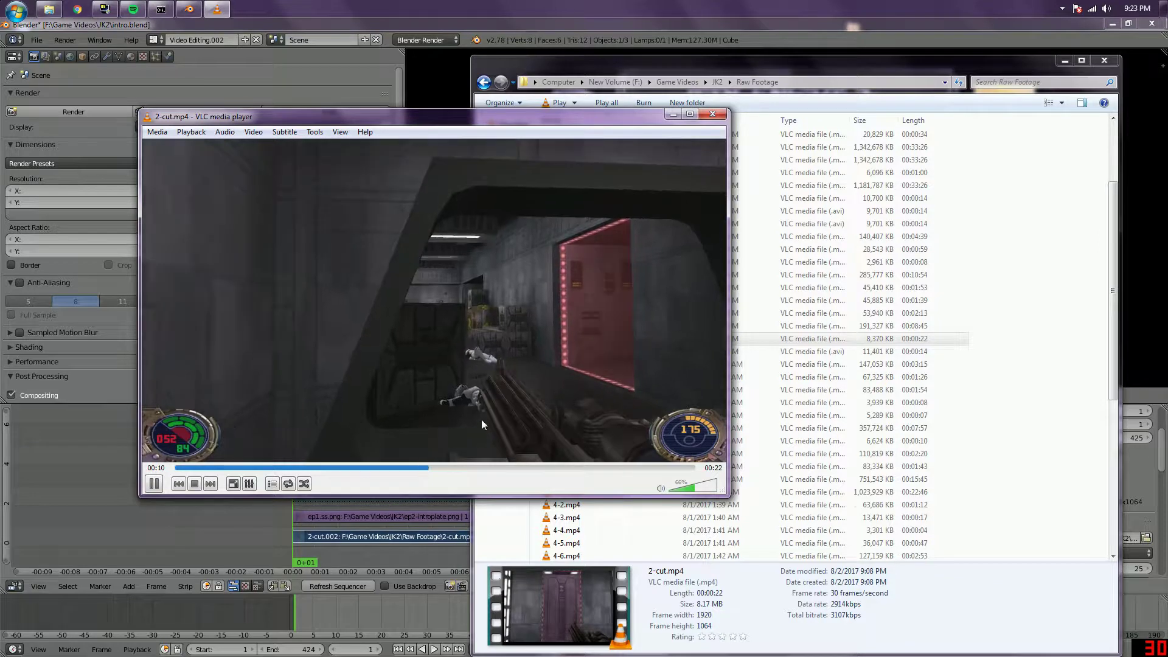
pyautogui.press('space')
pyautogui.click(712, 114)
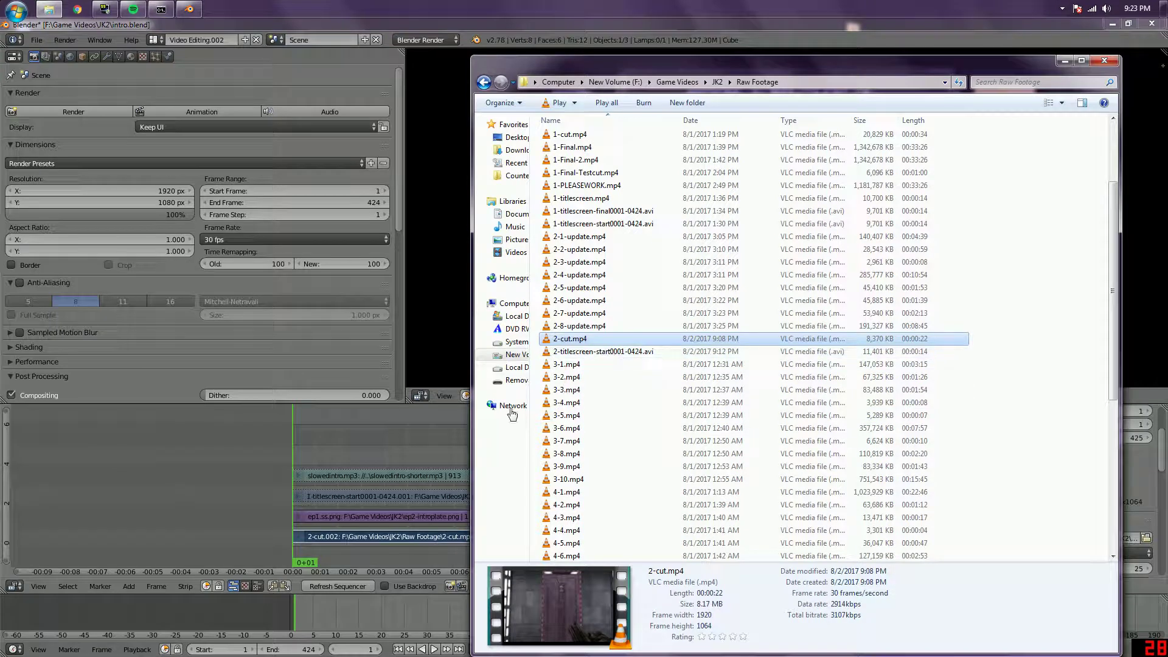
# Switch back to Blender, inspect the ep2-introplate.png and title-screen strips, and view the output and encoding settings.
pyautogui.click(425, 439)
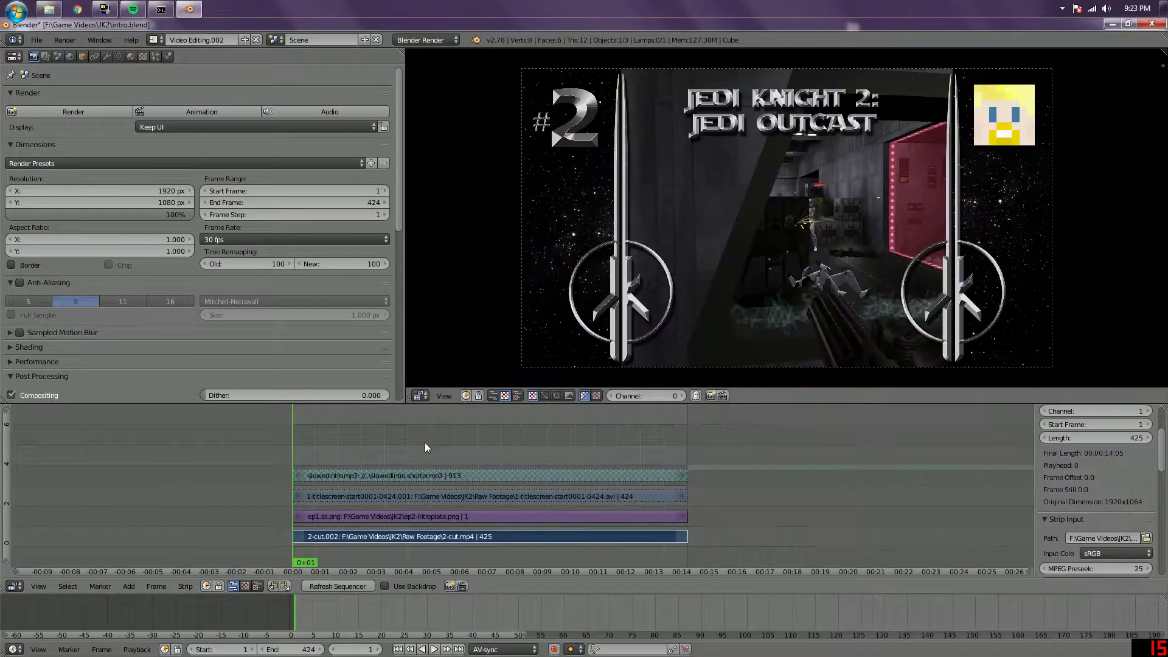
pyautogui.rightClick(459, 516)
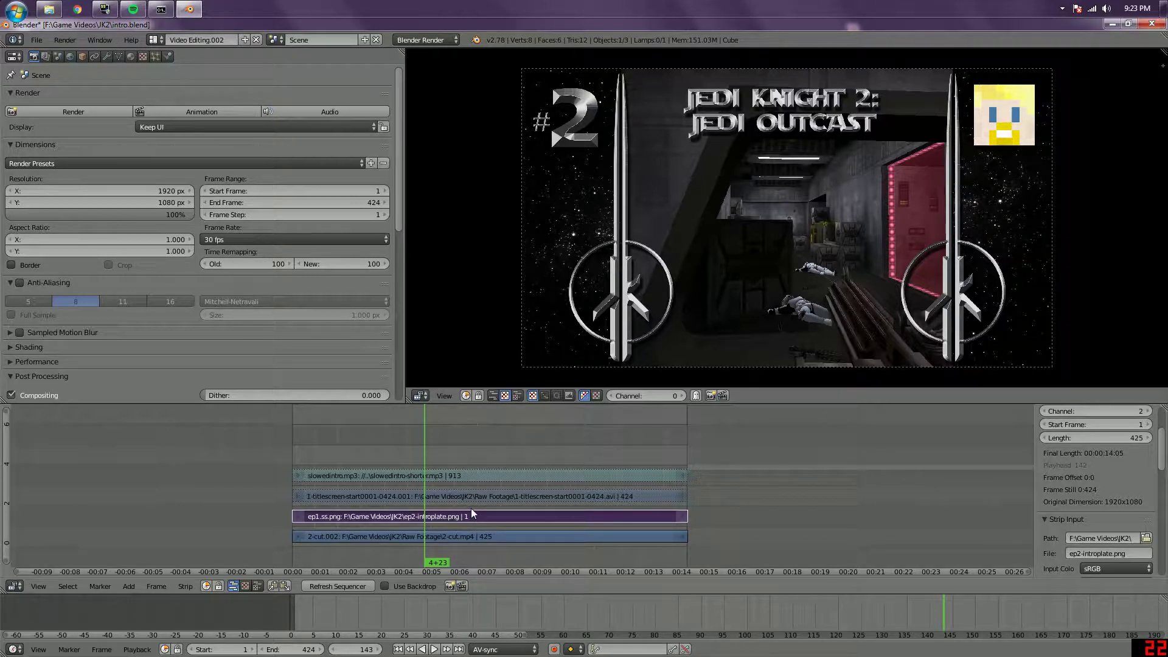
pyautogui.rightClick(481, 503)
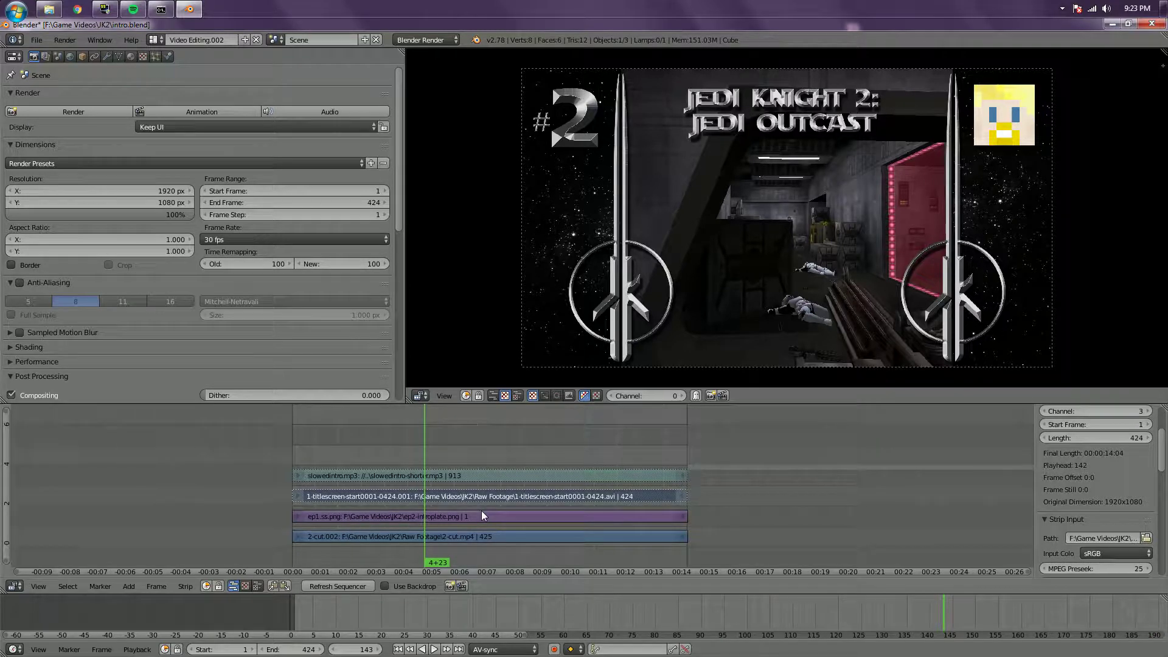
pyautogui.rightClick(484, 519)
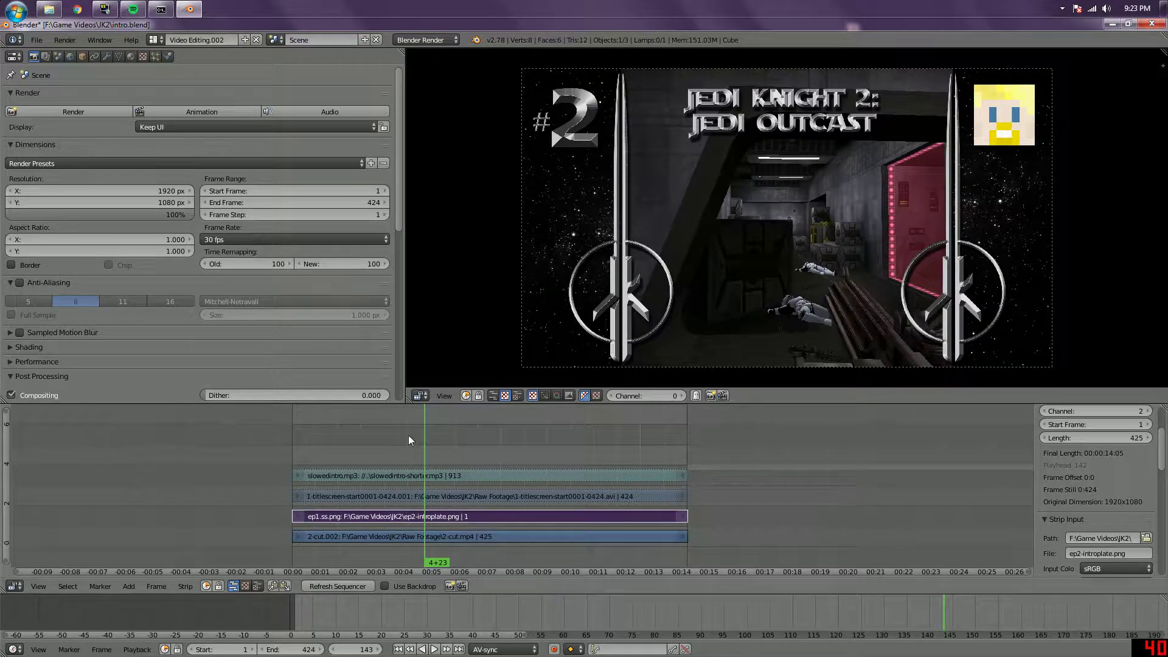
pyautogui.scroll(-9, 250, 149)
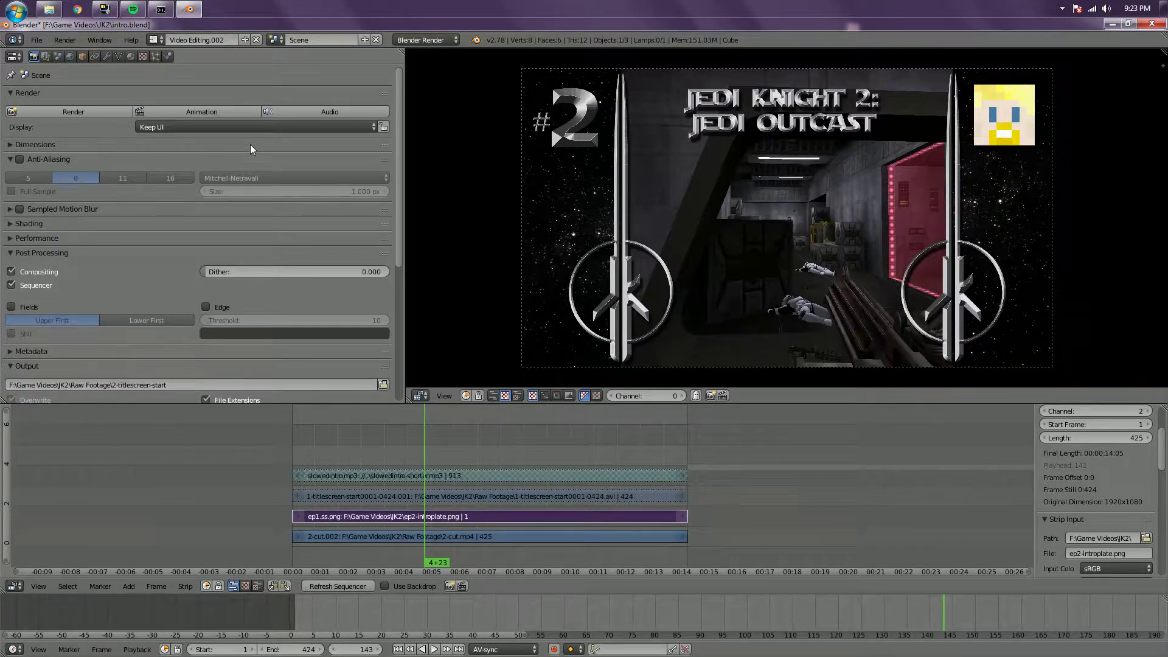
pyautogui.scroll(-5, 250, 149)
# Switch to the Raw Footage folder, play the rendered 2-titlescreen-start0001-0424.avi, and close the player.
pyautogui.hotkey('alt', 'Tab')
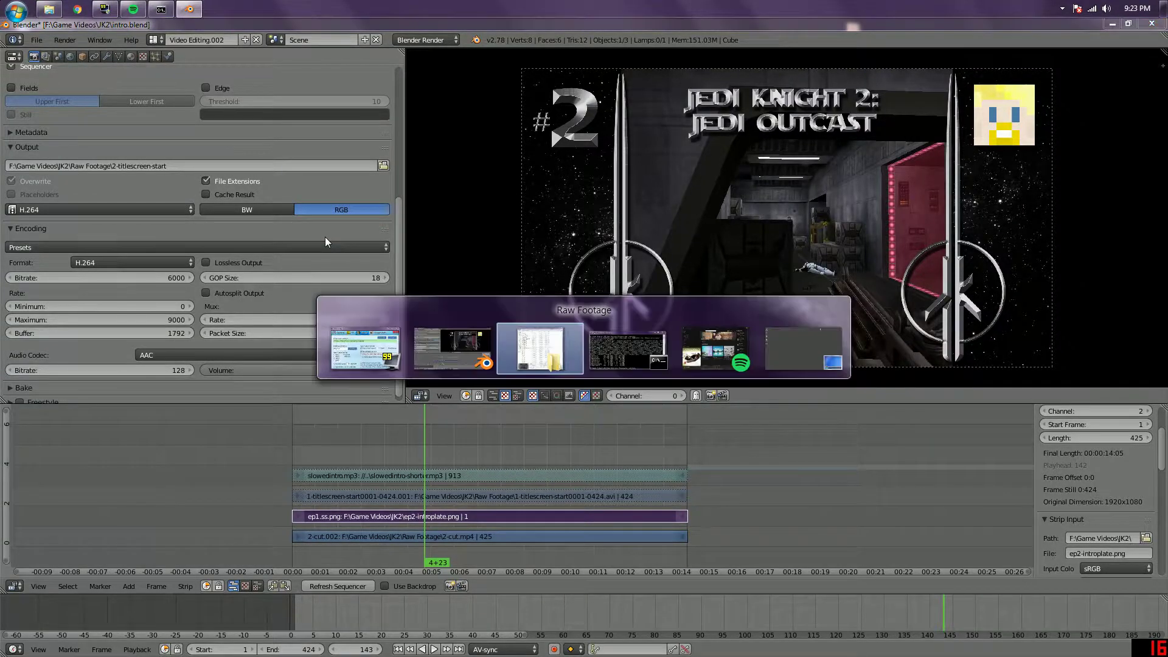
pyautogui.doubleClick(622, 351)
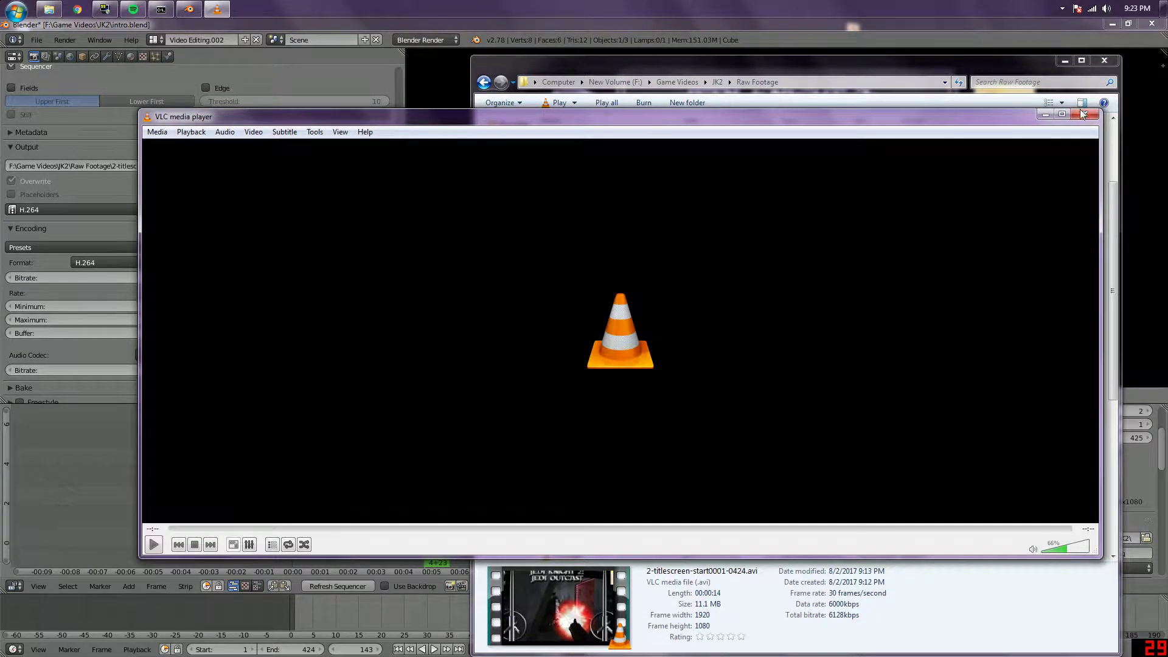
pyautogui.click(1075, 117)
# Return to Blender and briefly play the title sequence, moving the playhead to about 6+04.
pyautogui.click(400, 435)
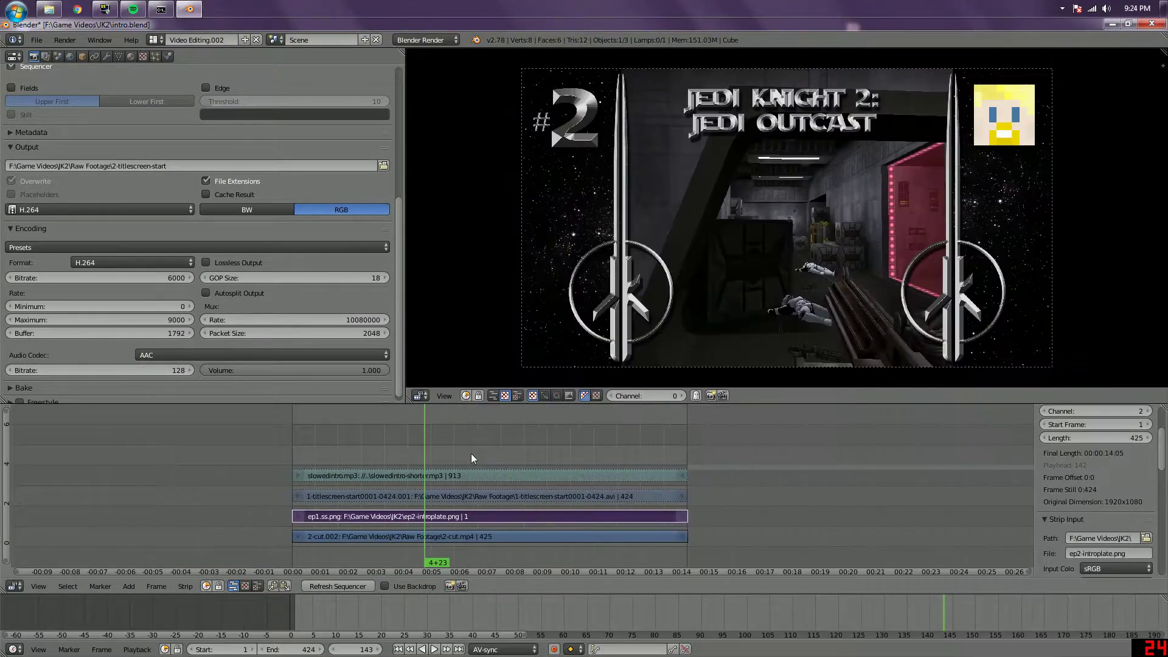
pyautogui.hotkey('alt', 'a')
pyautogui.click(464, 472)
pyautogui.hotkey('alt', 'a')
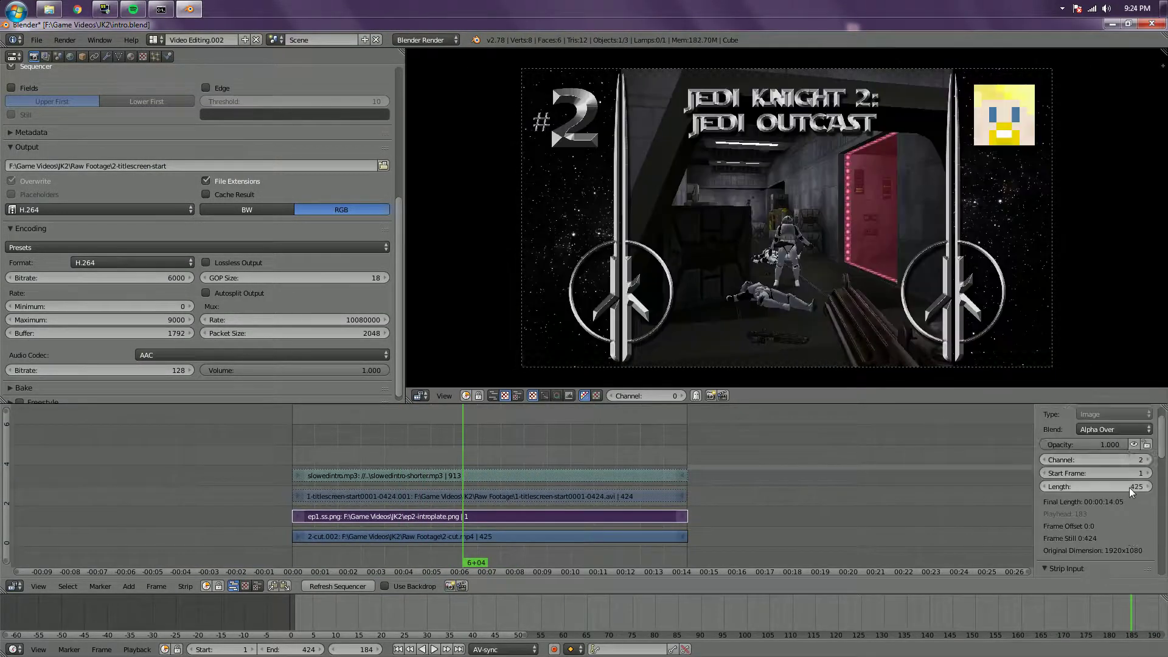
# Mute the ep2-introplate.png strip to compare the preview without it, and unmute it again.
pyautogui.scroll(3, 1129, 487)
pyautogui.press('h')
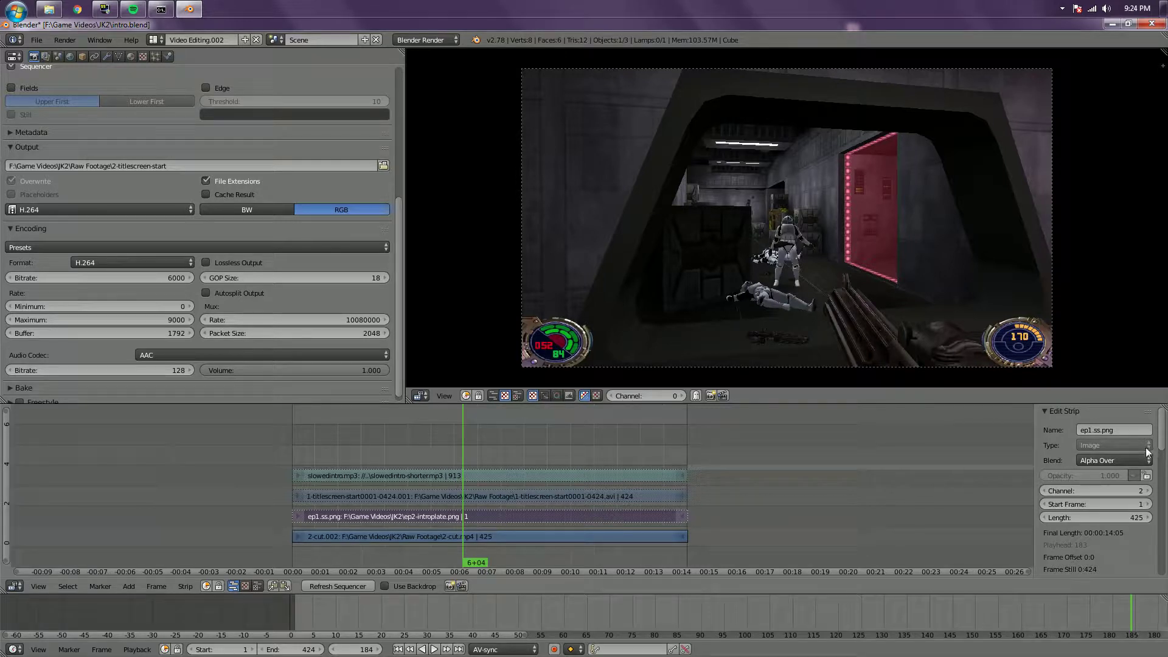
pyautogui.hotkey('alt', 'h')
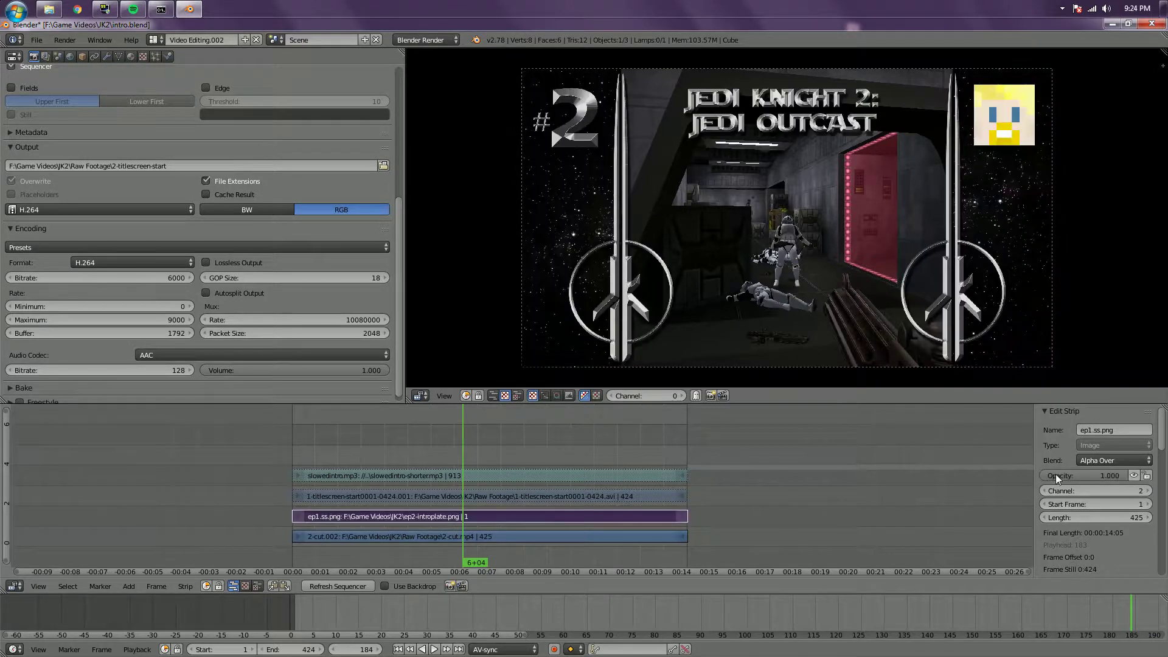
# Unmute the slowedintro.mp3 sound strip and play the sequence from about the five-second mark to hear it.
pyautogui.rightClick(443, 476)
pyautogui.scroll(-1, 1110, 455)
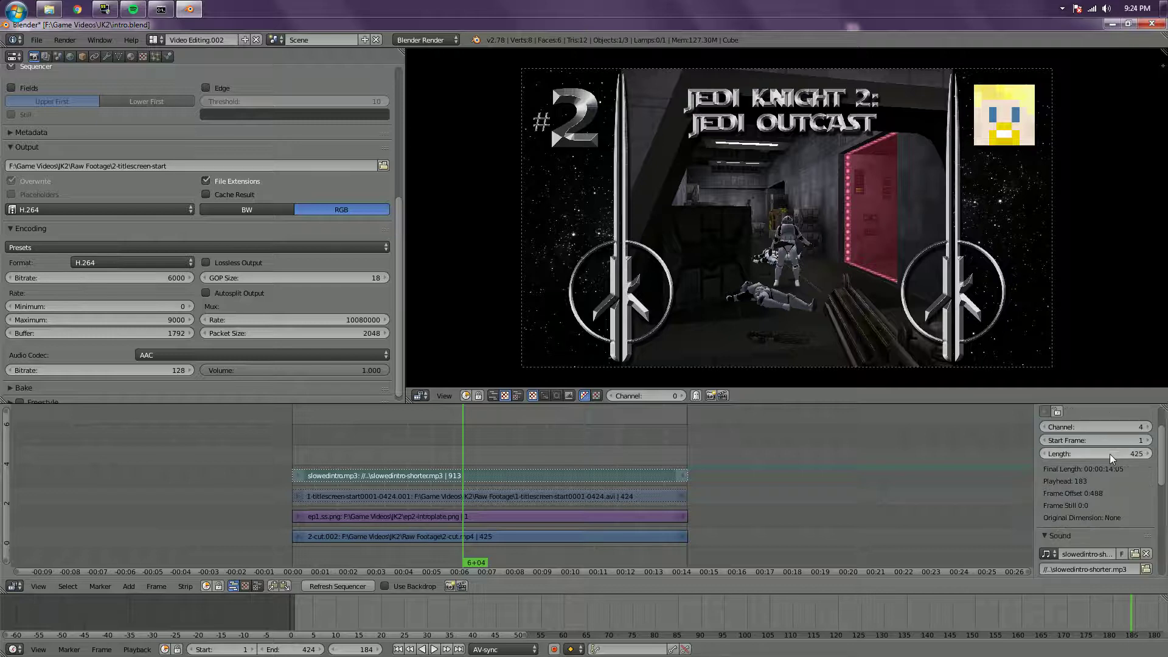
pyautogui.click(1045, 436)
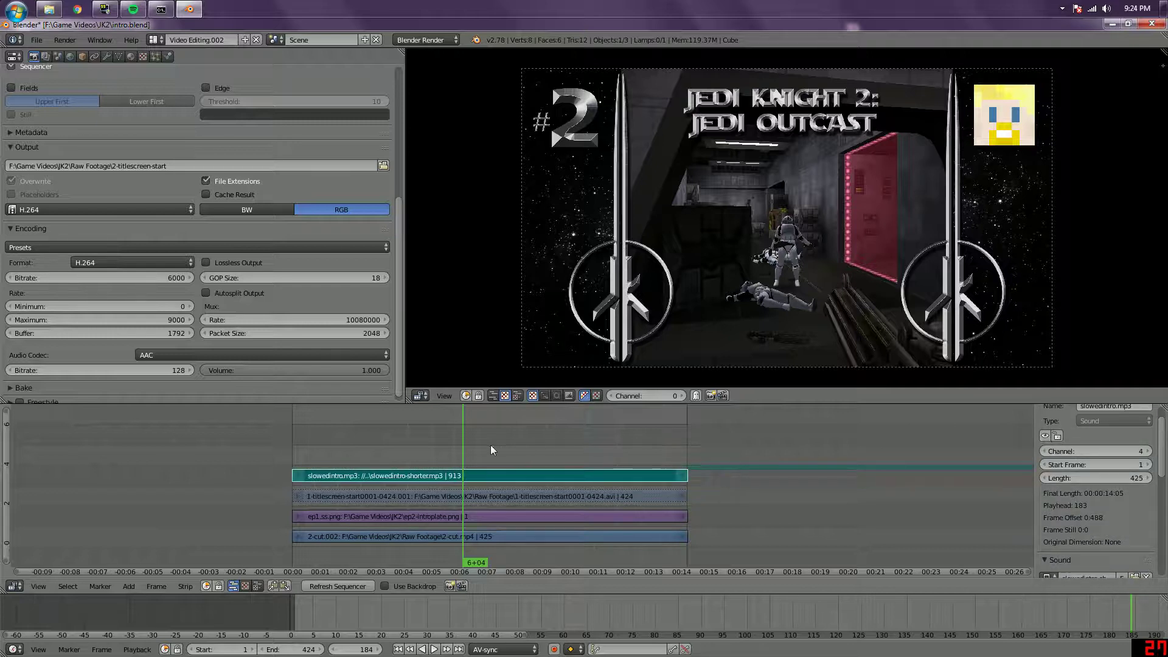
pyautogui.click(422, 446)
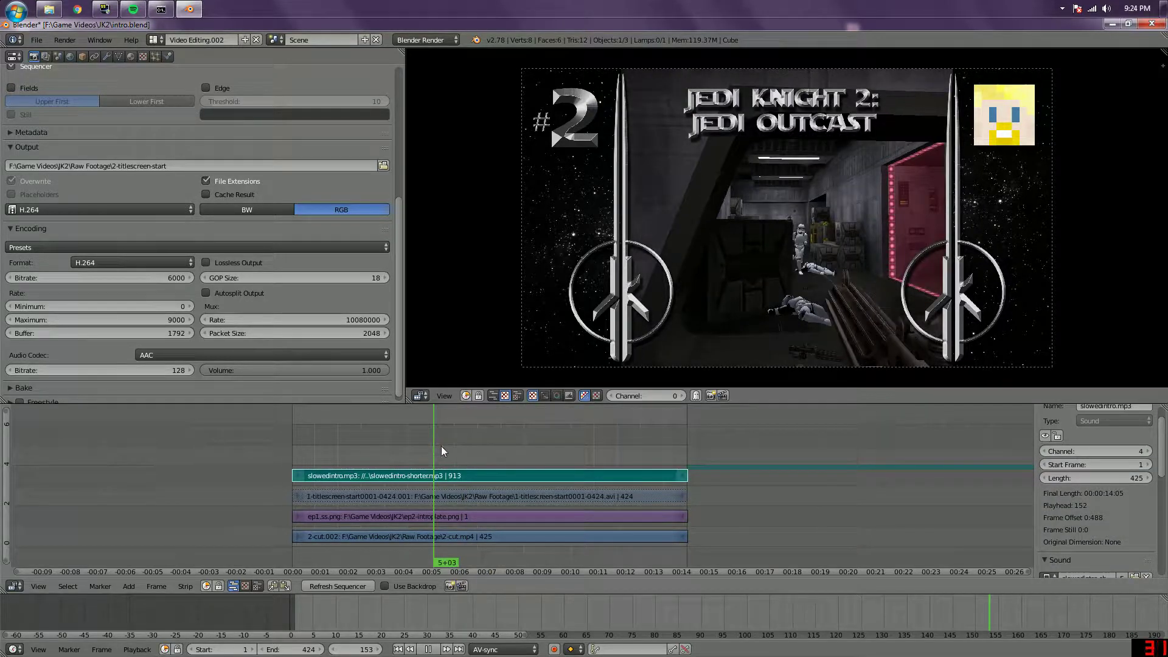
pyautogui.hotkey('alt', 'a')
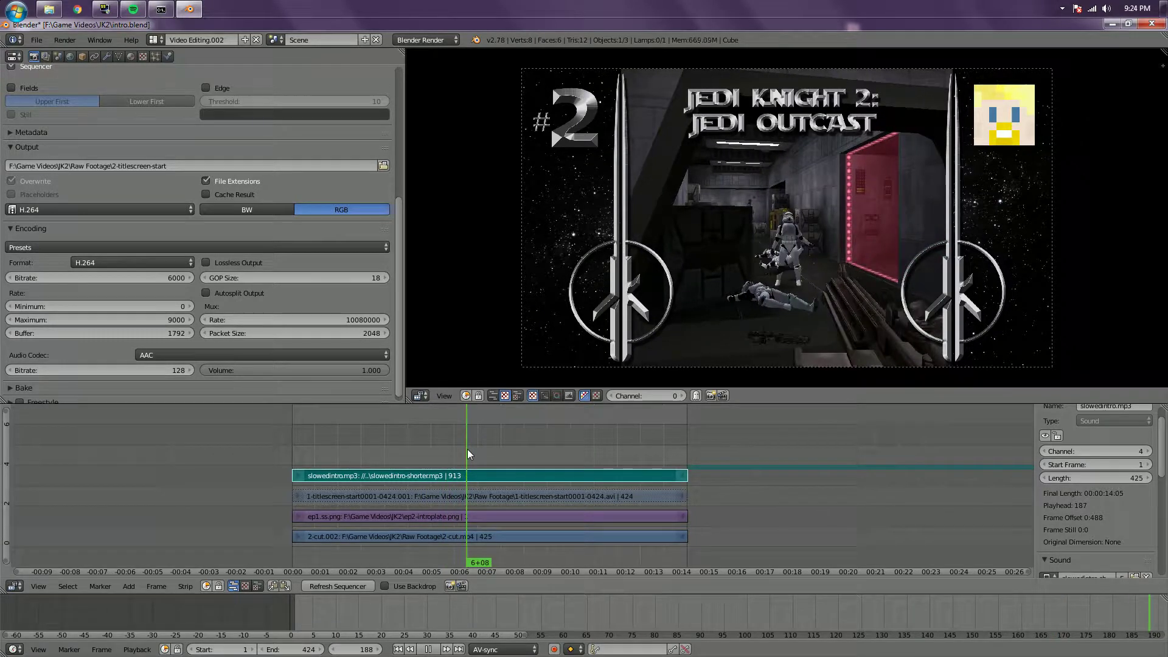
pyautogui.hotkey('alt', 'a')
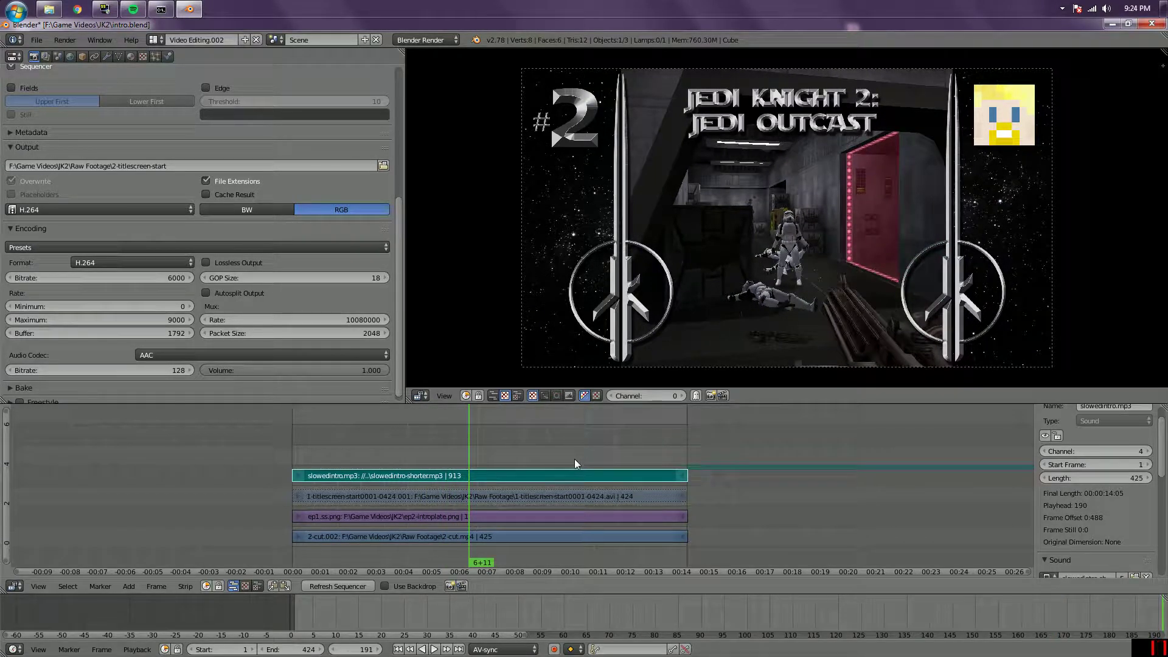
# Mute the 2-cut.mp4 movie strip and the ep2-introplate.png image strip.
pyautogui.rightClick(484, 536)
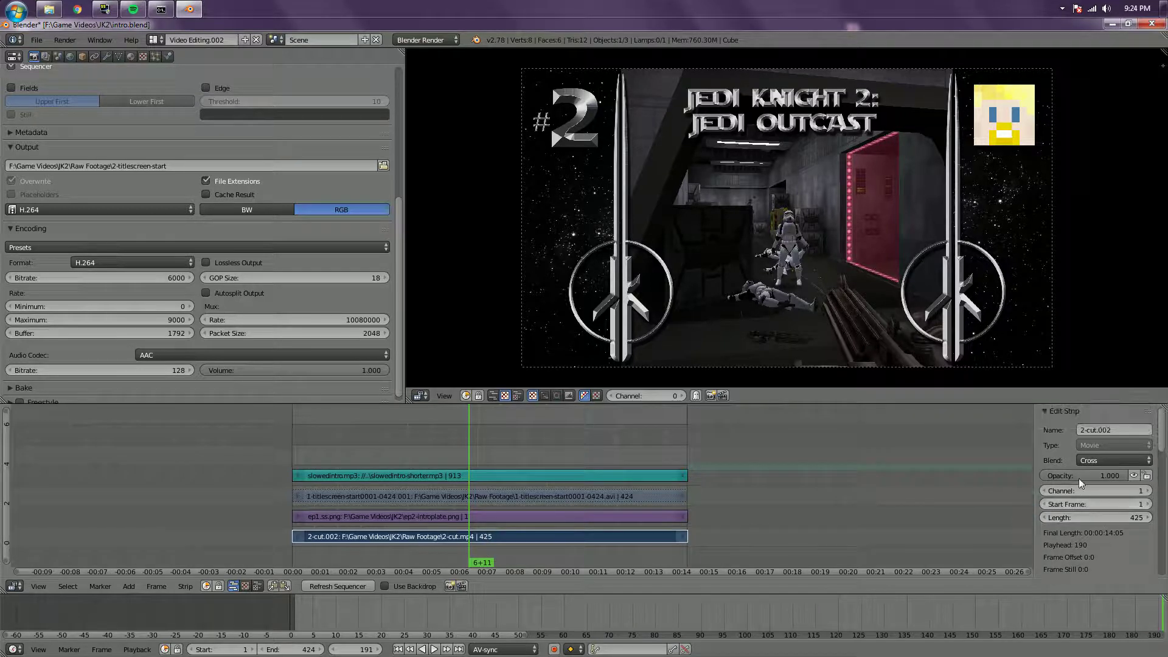
pyautogui.click(1132, 476)
pyautogui.rightClick(559, 516)
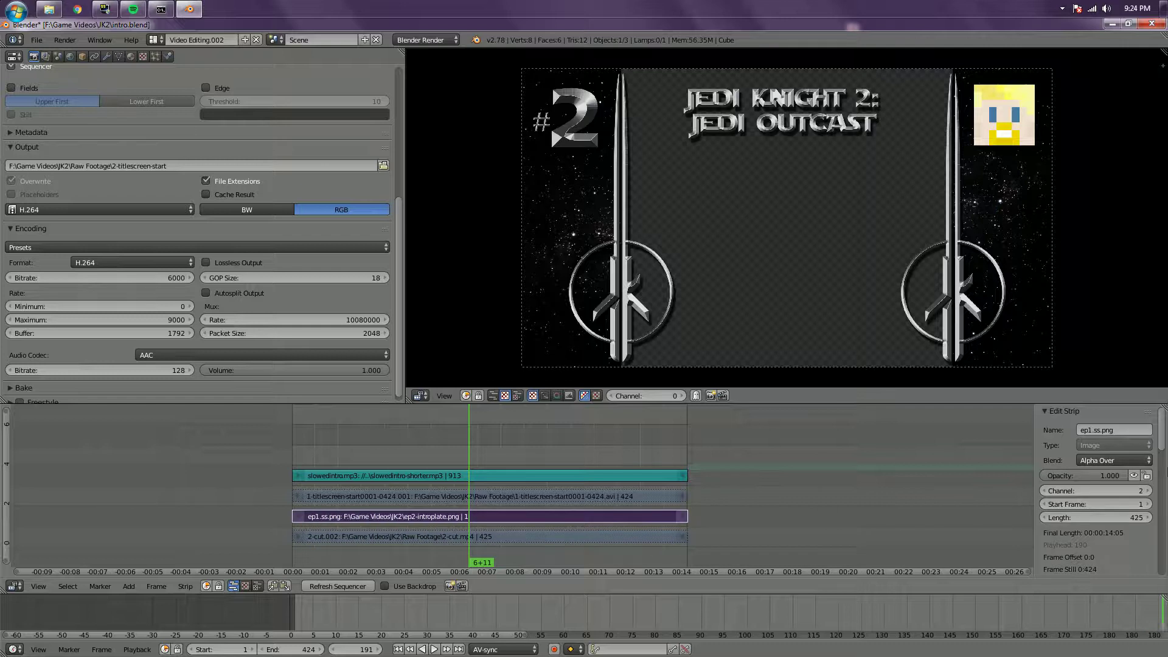
pyautogui.click(1133, 476)
# Unmute the 1-titlescreen-start0001-0424.avi strip and change its source file to 2-titlescreen-start0001-0424.avi.
pyautogui.rightClick(450, 496)
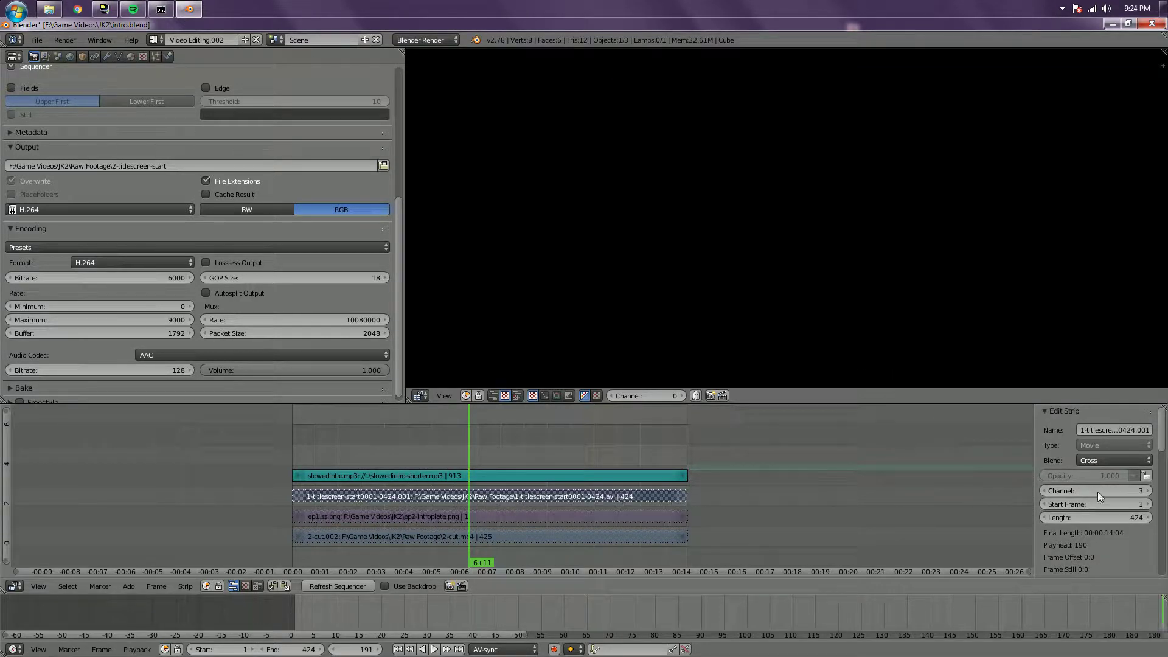
pyautogui.click(1133, 476)
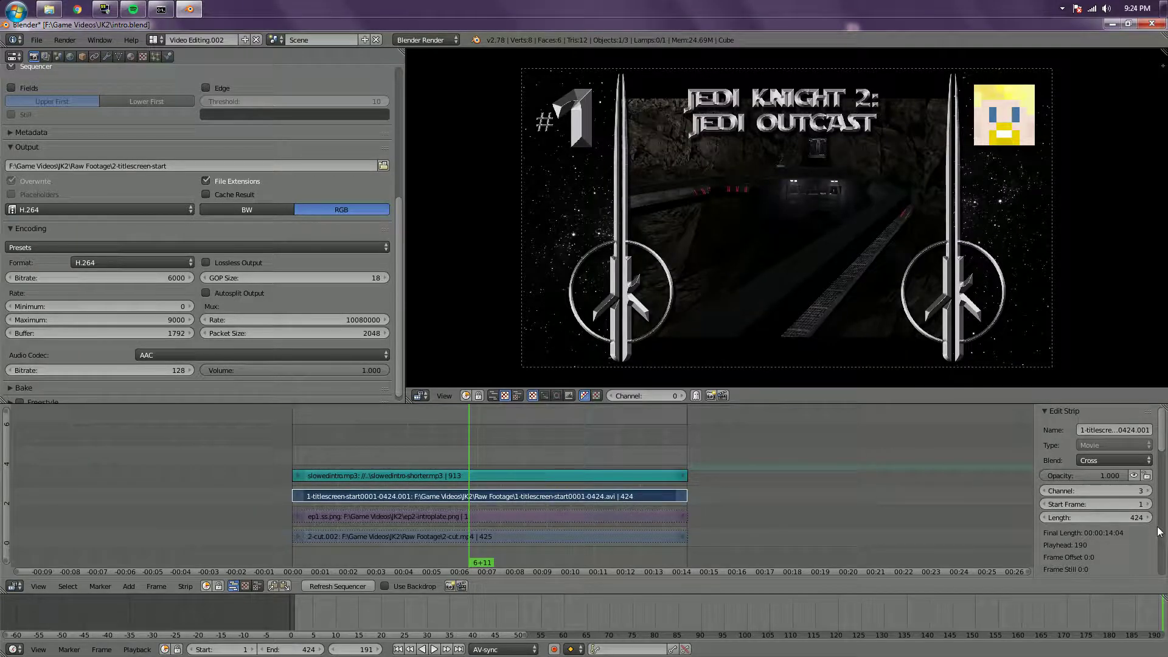
pyautogui.scroll(-5, 1133, 520)
pyautogui.scroll(-2, 1133, 520)
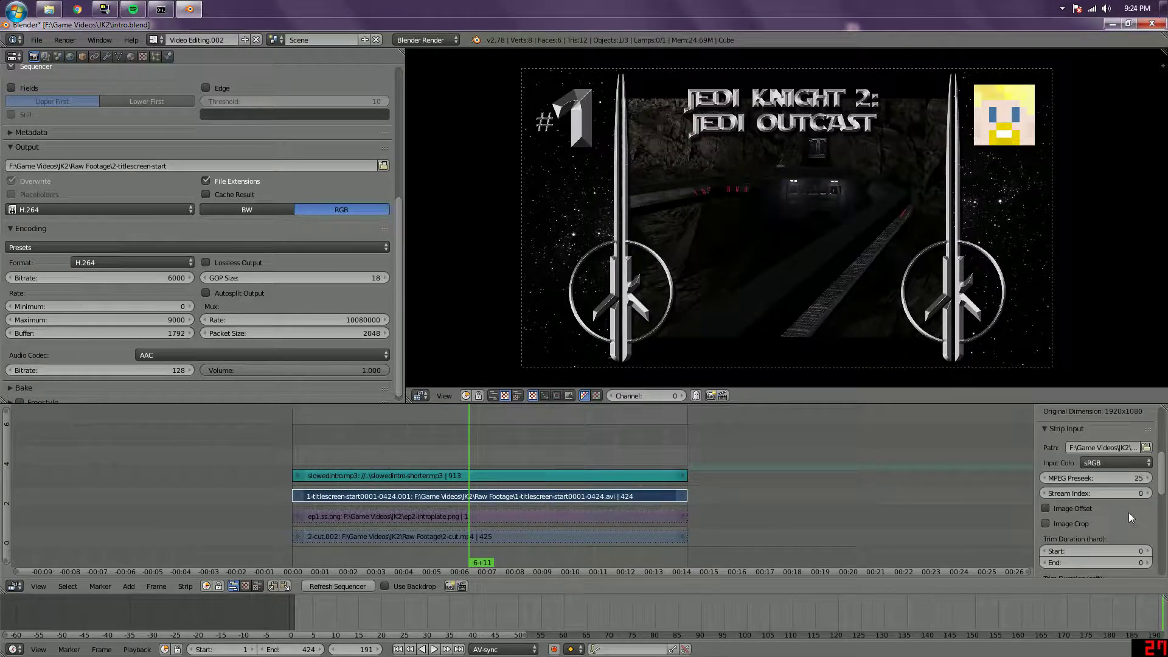
pyautogui.click(1146, 447)
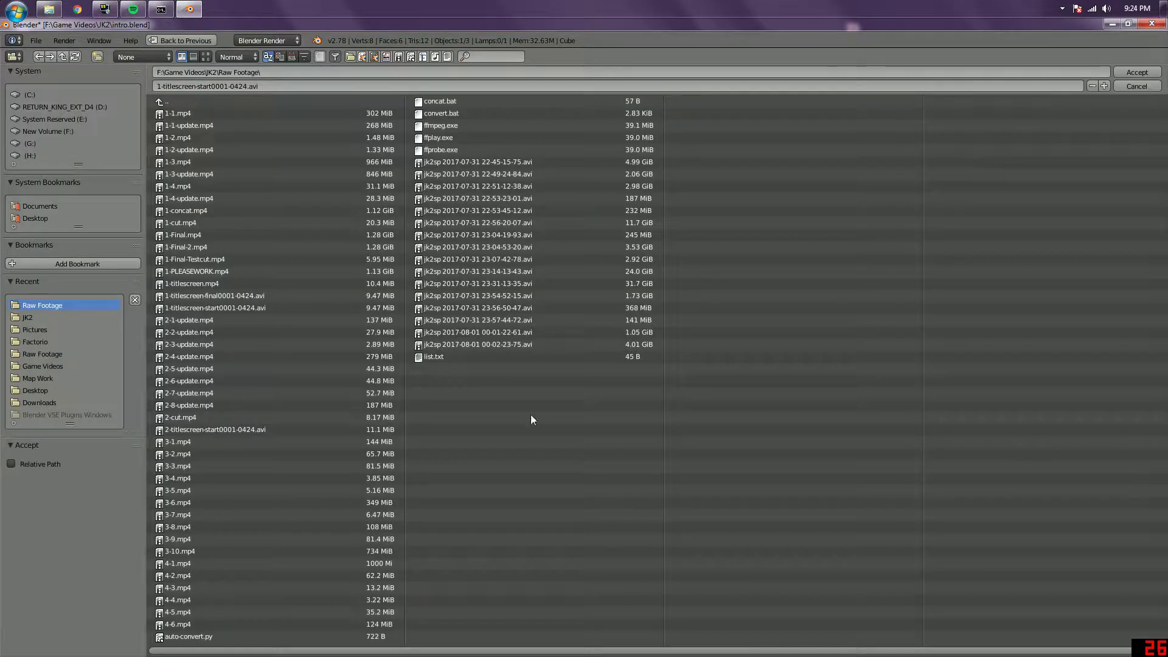
pyautogui.doubleClick(212, 430)
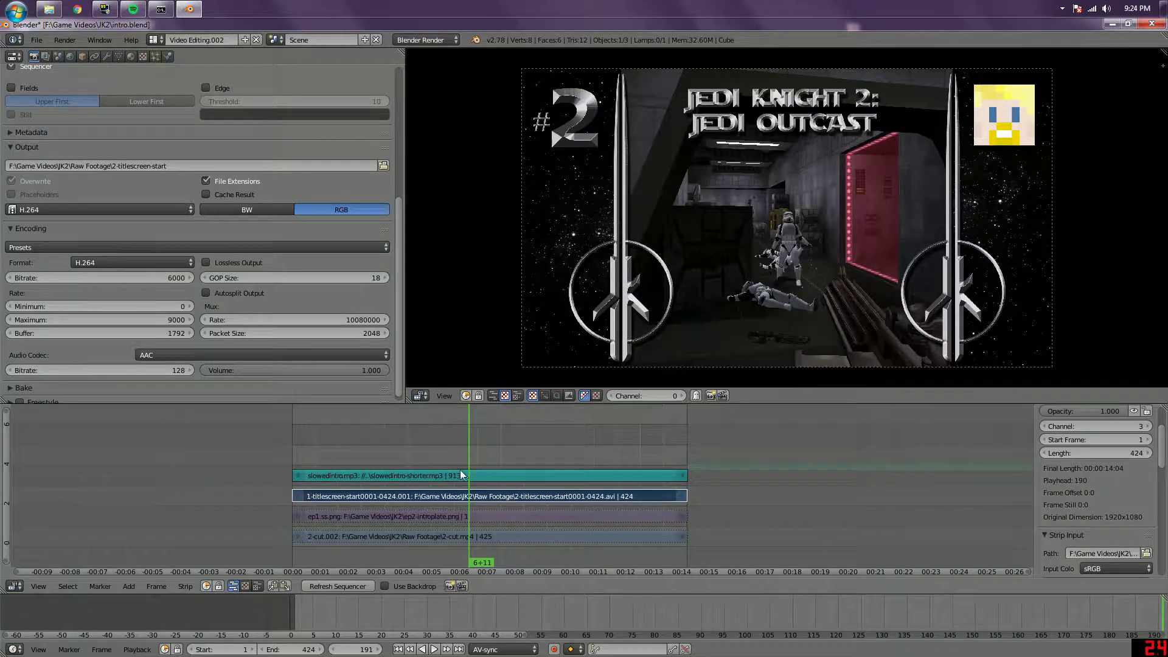
# Scrub the timeline to check the replaced title-screen footage, and return to Blender from the folder window.
pyautogui.click(477, 473)
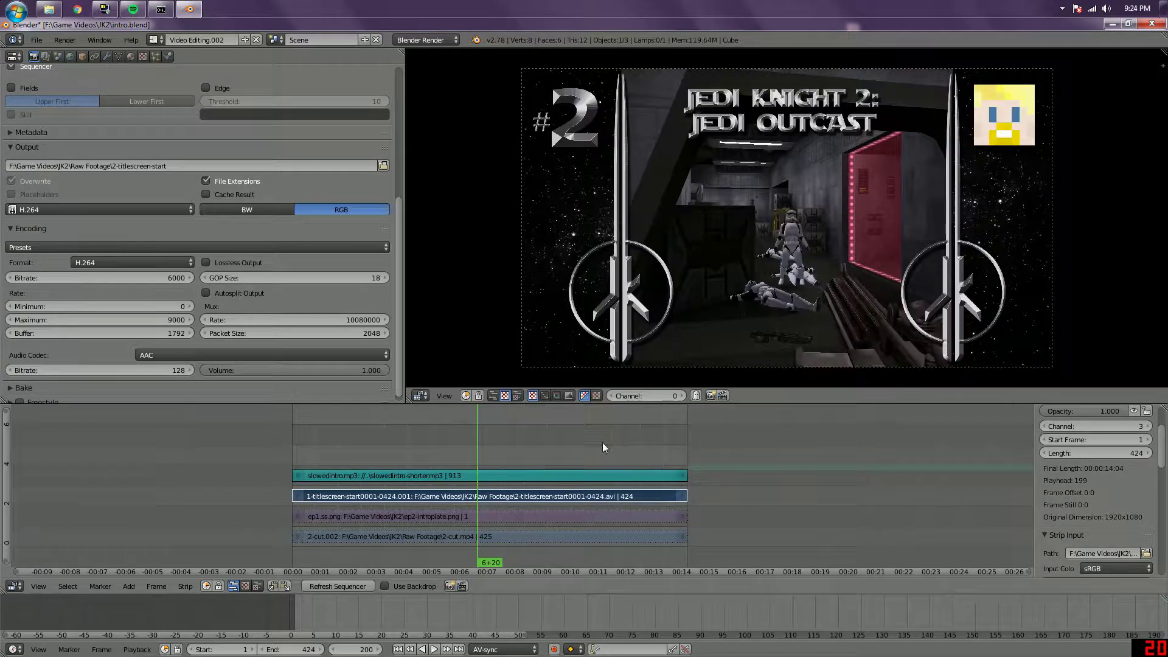
pyautogui.click(636, 447)
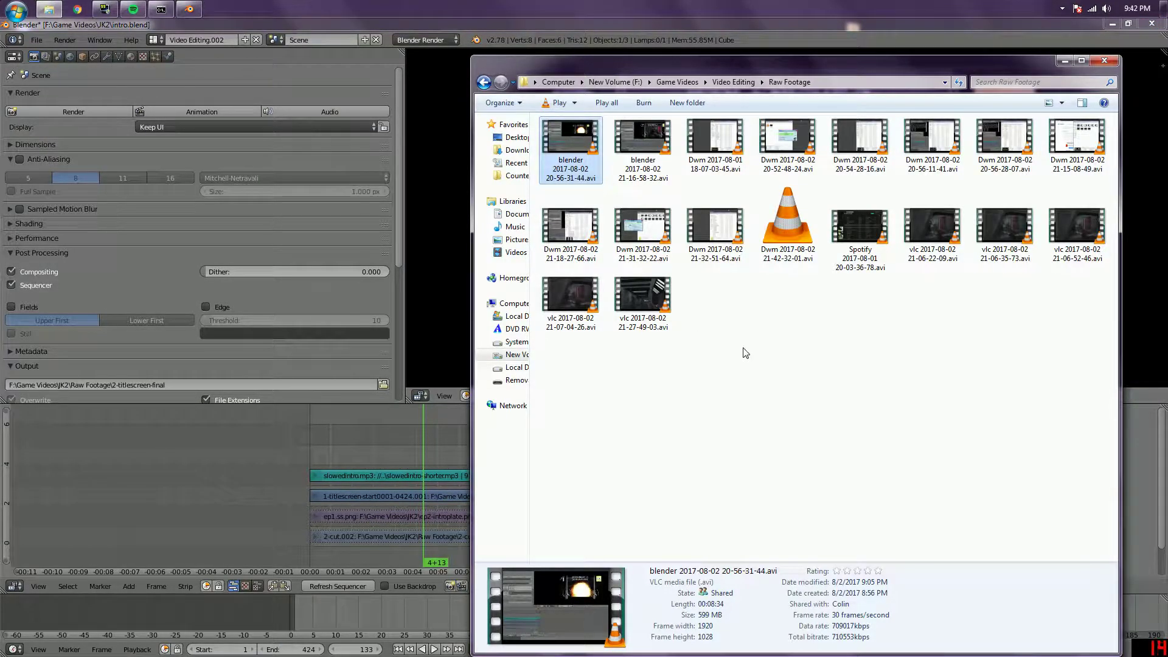
pyautogui.click(702, 28)
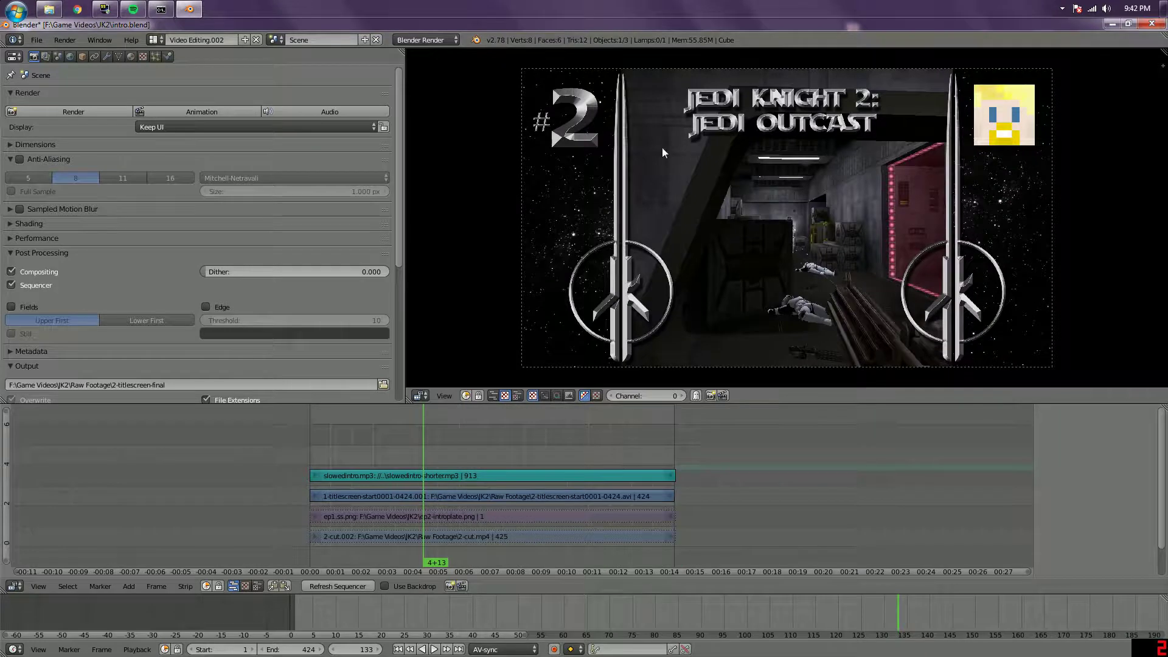
pyautogui.click(636, 453)
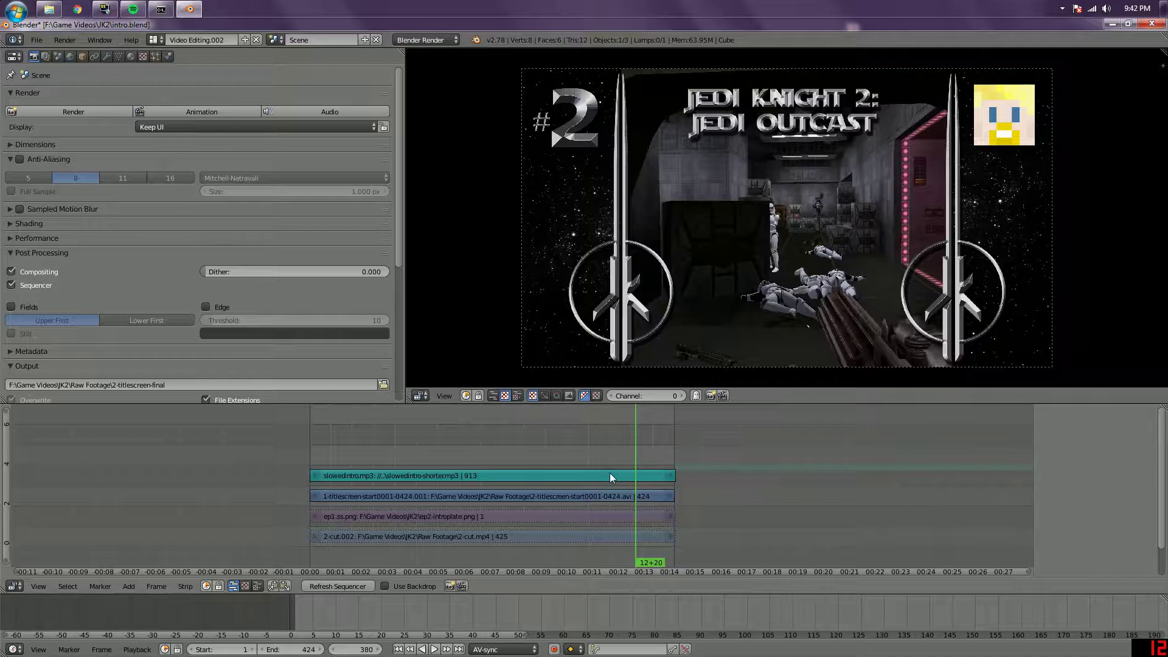
pyautogui.click(130, 587)
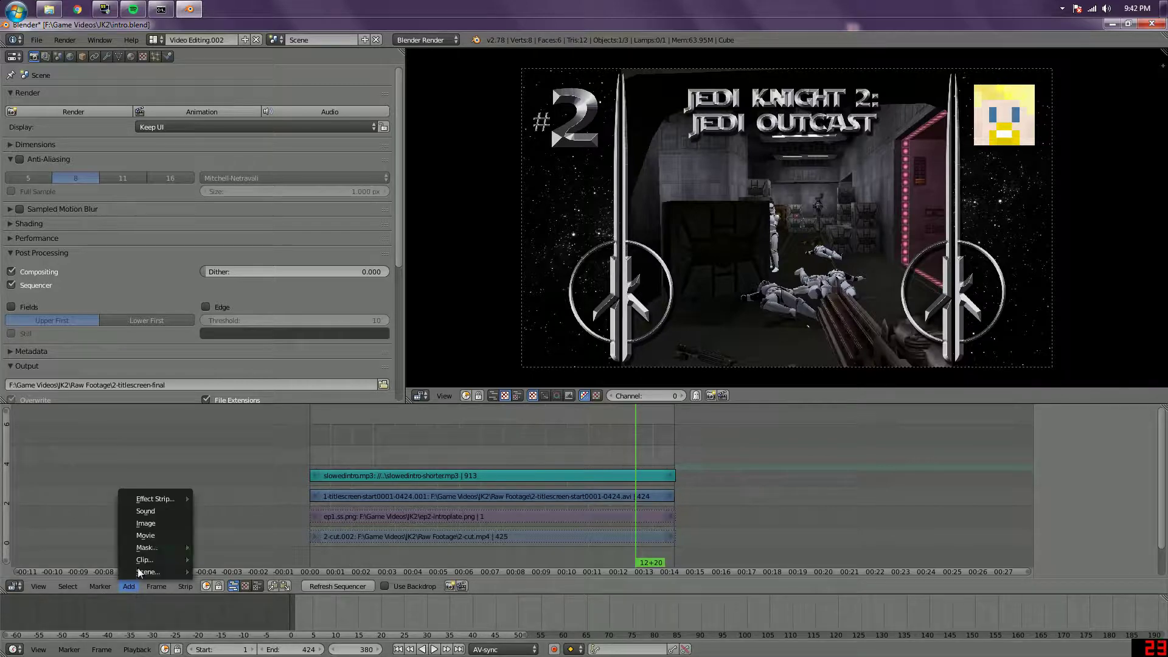
pyautogui.click(155, 521)
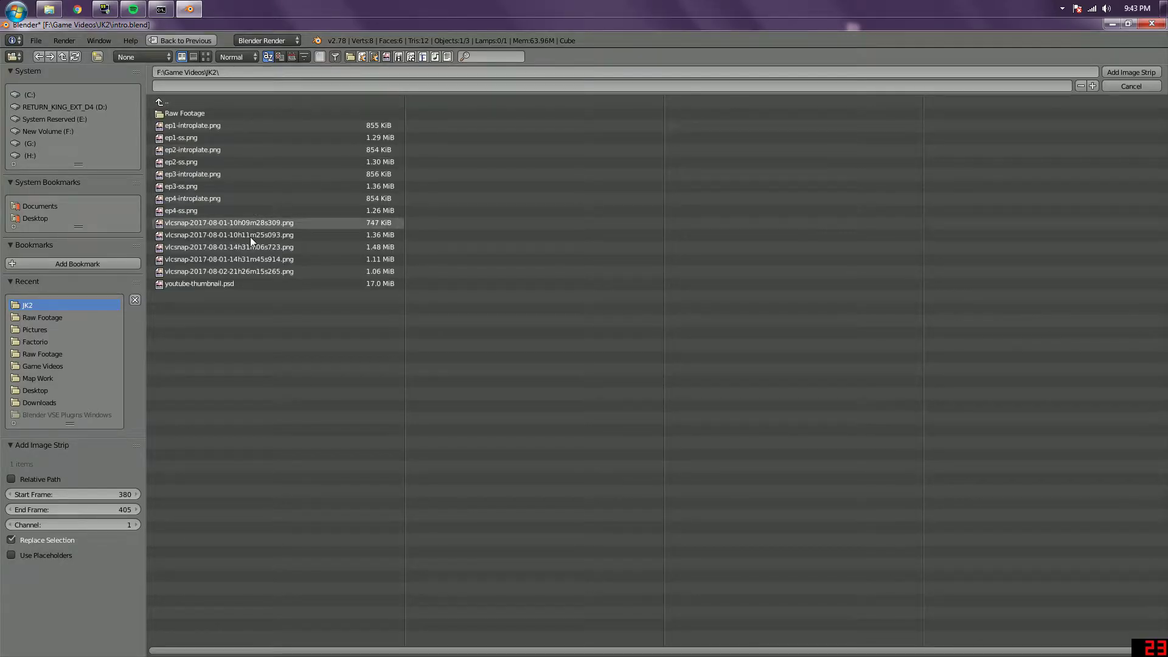
pyautogui.doubleClick(244, 271)
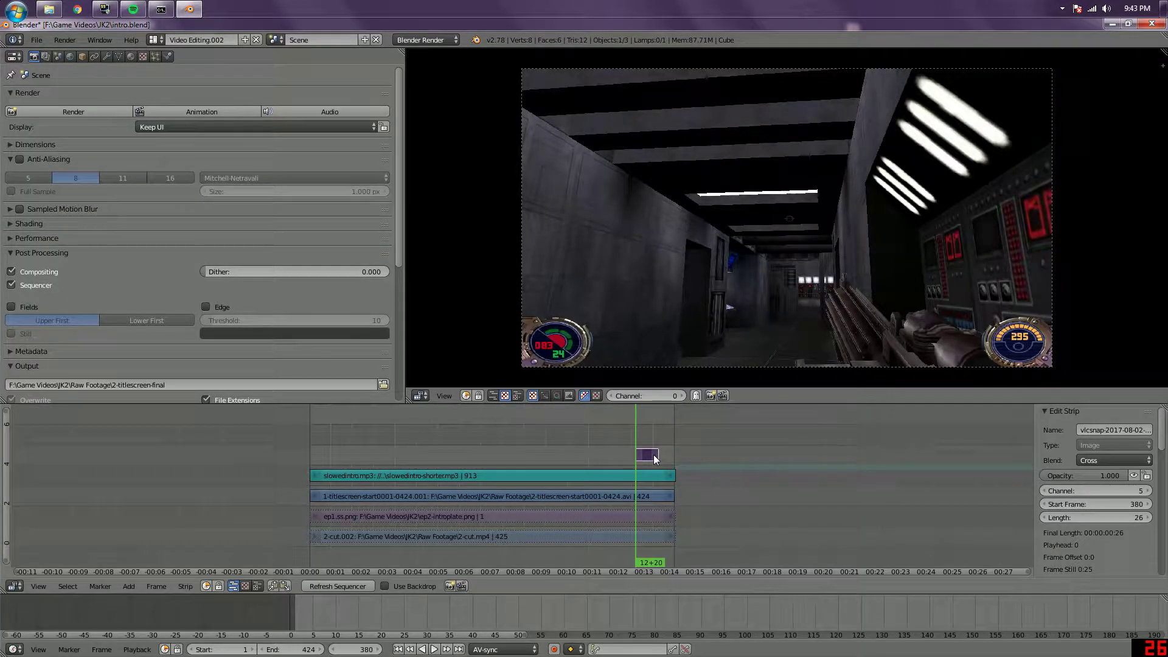
pyautogui.moveTo(654, 459); pyautogui.dragTo(667, 454, button='right')
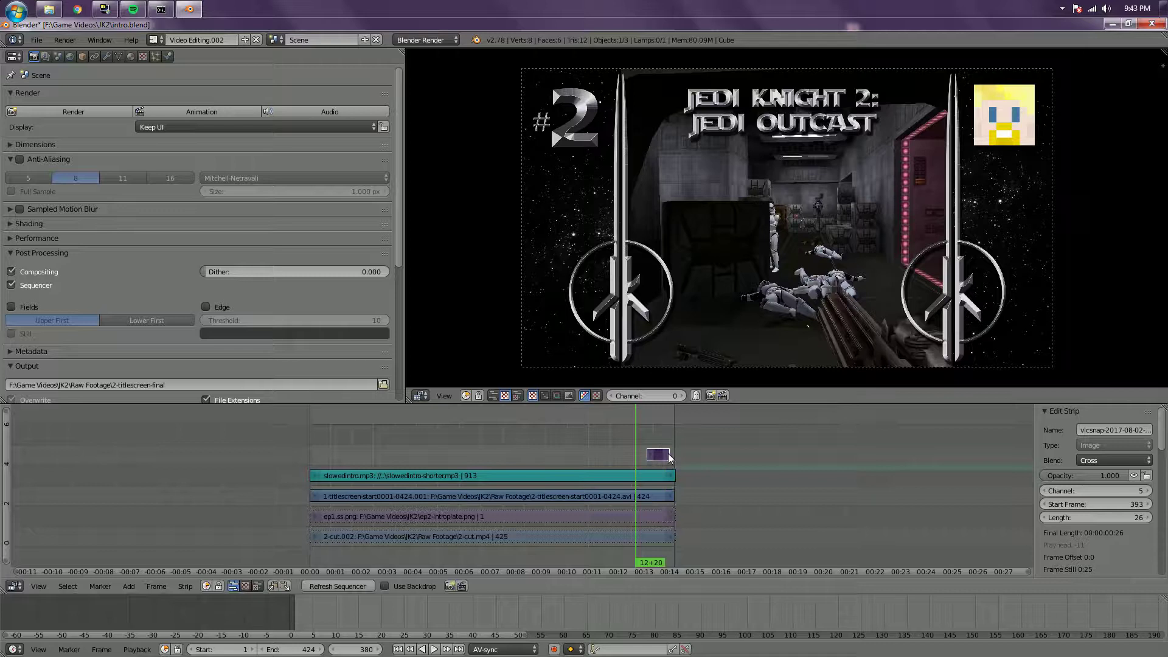
# Set the snapshot image strip's length to 31 frames and move it to start at frame 394, aligned with the sequence's end.
pyautogui.click(1146, 517)
pyautogui.click(1146, 517)
pyautogui.click(1146, 517)
pyautogui.click(1147, 518)
pyautogui.click(1146, 518)
pyautogui.scroll(4, 685, 471)
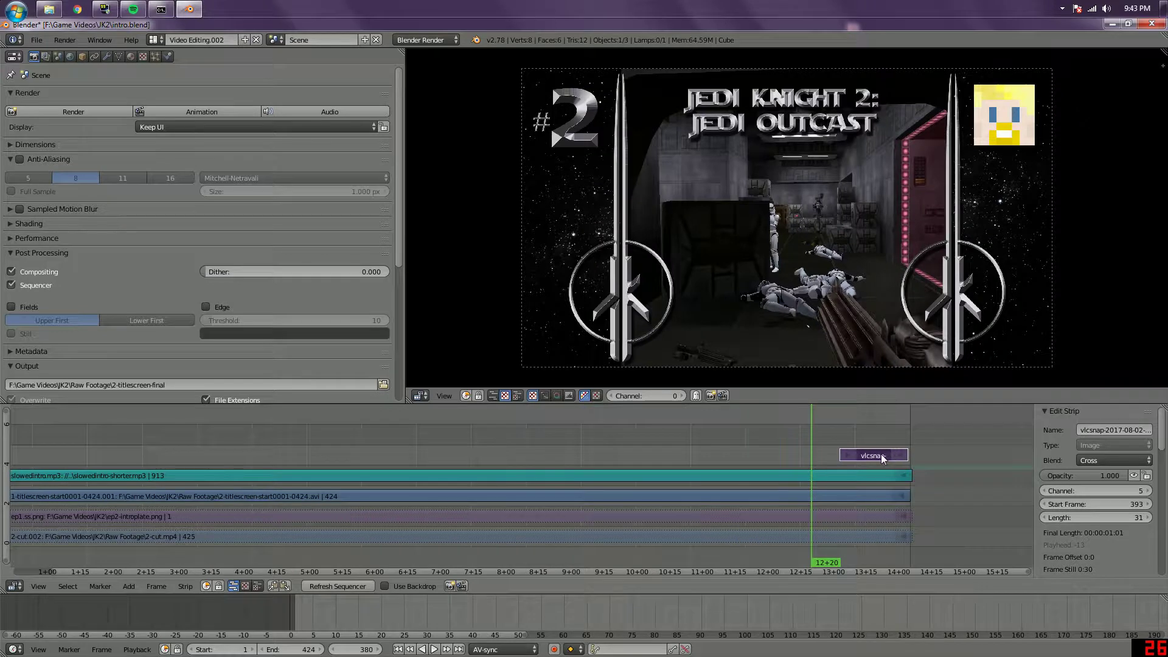
pyautogui.press('g')
pyautogui.click(886, 454)
pyautogui.scroll(-4, 912, 492)
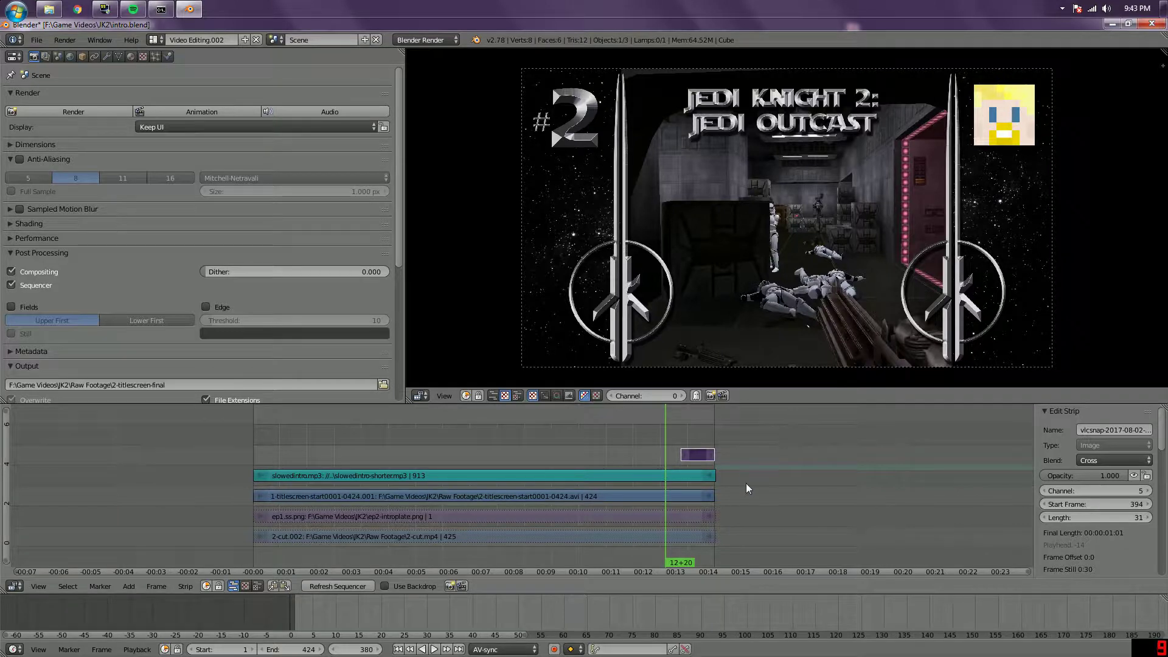
# Play the sequence near its end and place the playhead just before the snapshot image strip at 13+03.
pyautogui.scroll(2, 746, 483)
pyautogui.scroll(-1, 745, 454)
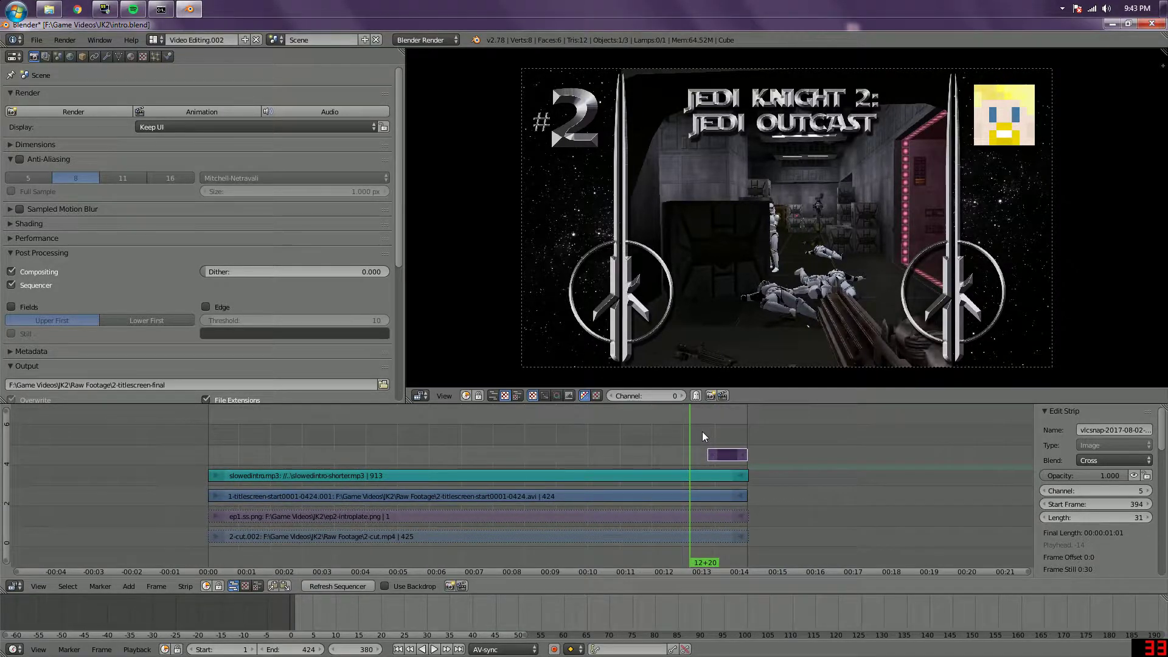
pyautogui.hotkey('alt', 'a')
pyautogui.moveTo(706, 430)
pyautogui.mouseDown()
pyautogui.moveTo(692, 431)
pyautogui.moveTo(723, 433)
pyautogui.moveTo(705, 436)
pyautogui.mouseUp()
pyautogui.hotkey('alt', 'a')
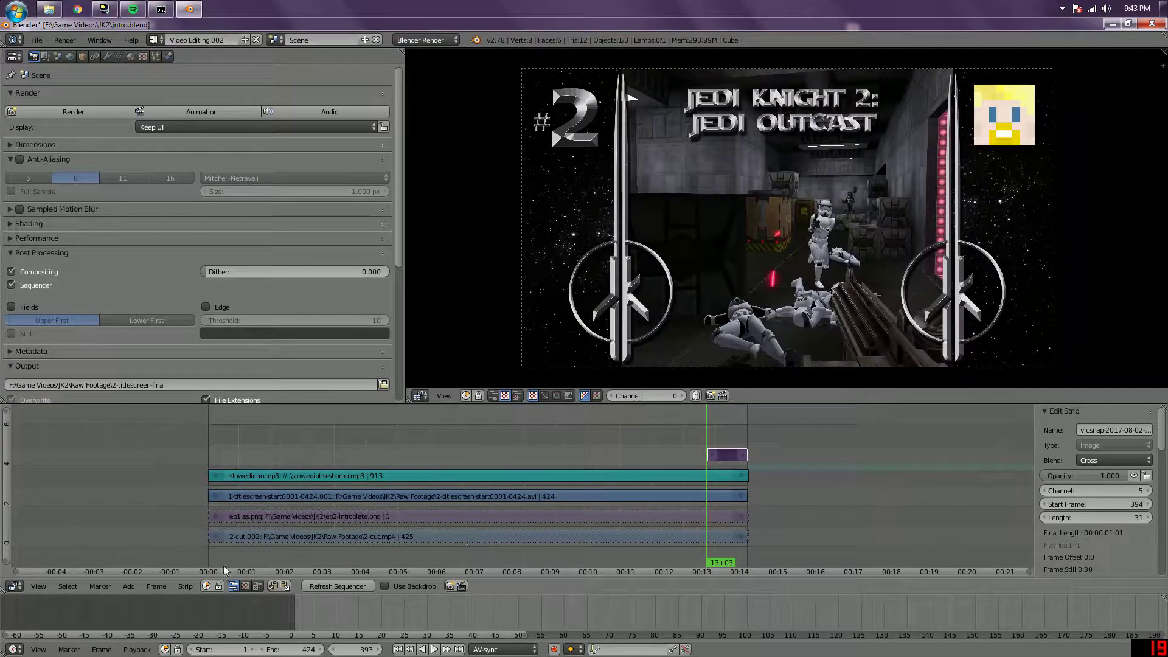
# Add a Gamma Cross effect strip from the title-screen movie strip to the snapshot image strip.
pyautogui.click(128, 585)
pyautogui.moveTo(172, 500)
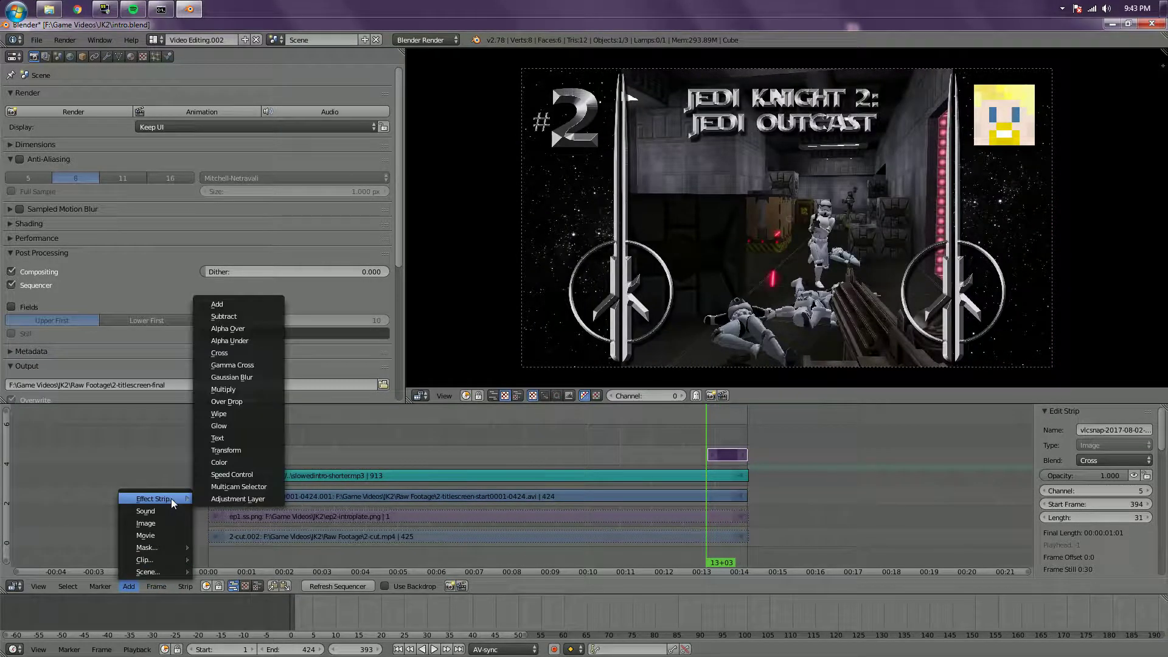
pyautogui.rightClick(680, 497)
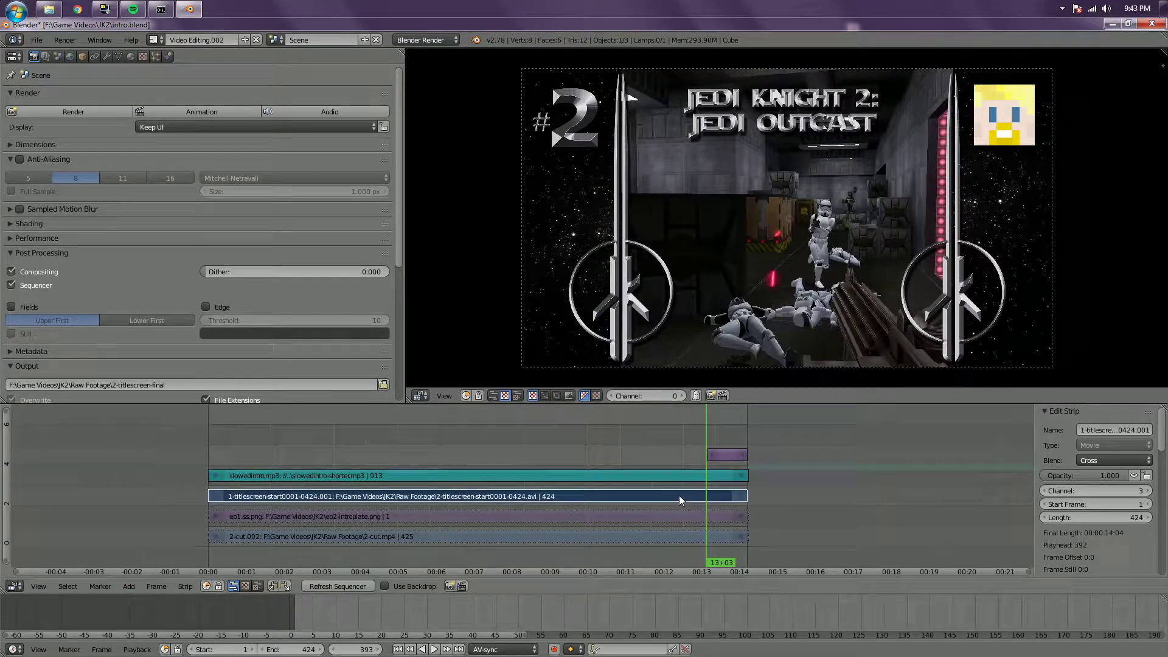
pyautogui.rightClick(730, 454)
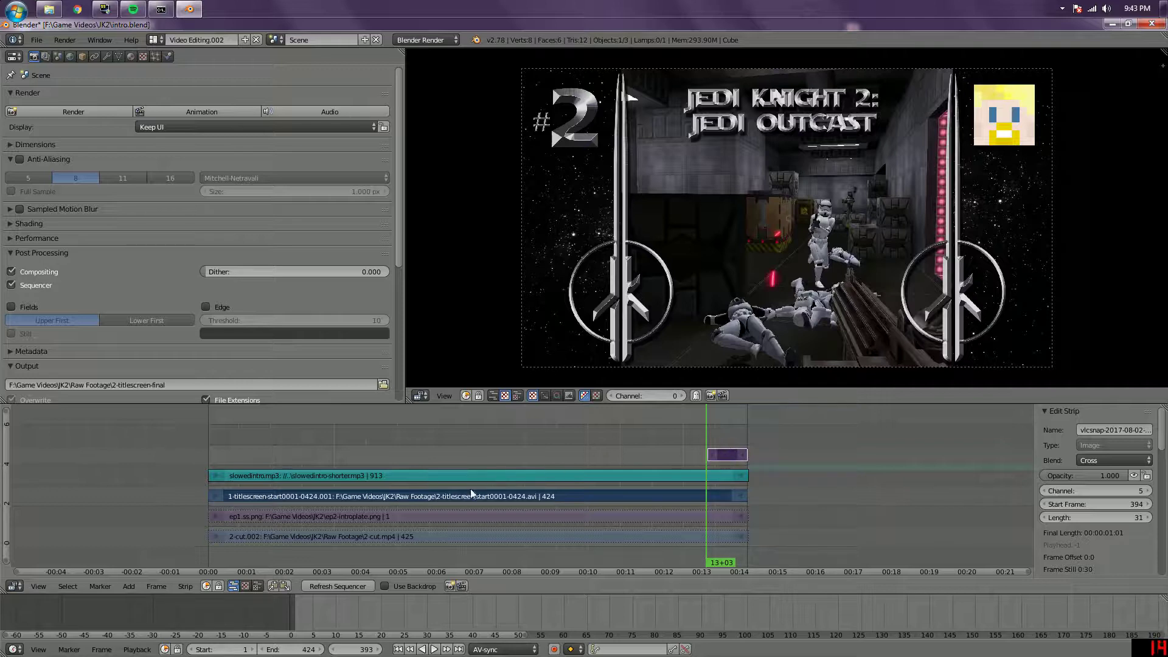
pyautogui.click(129, 586)
pyautogui.moveTo(170, 498)
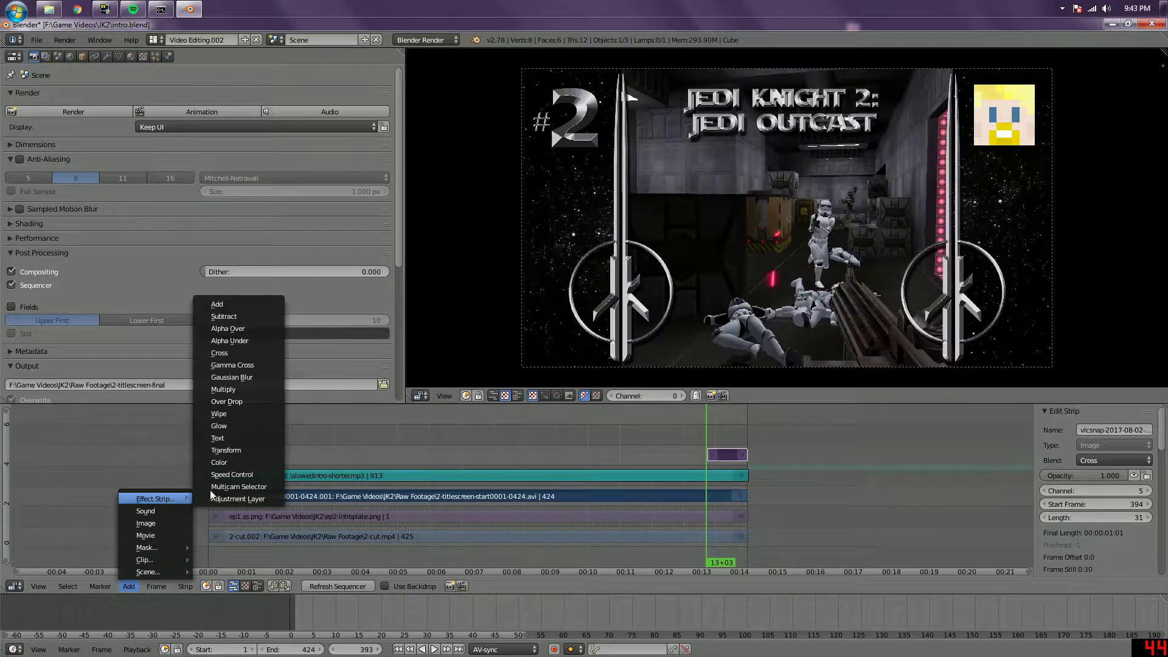
pyautogui.click(253, 365)
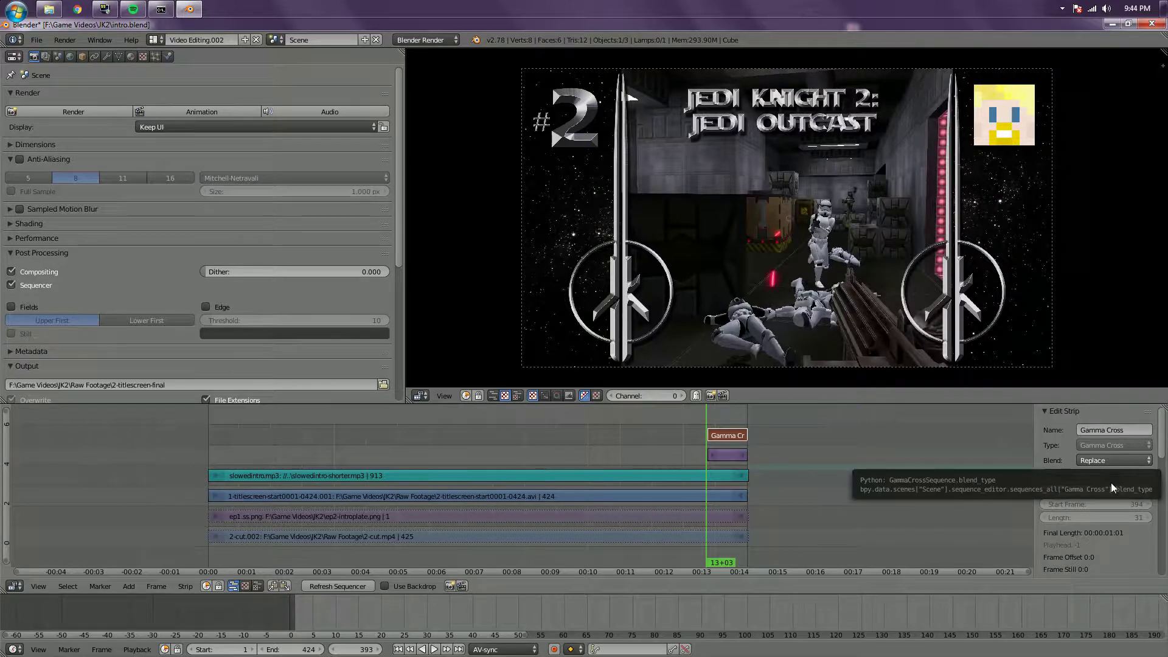
# Review the Gamma Cross strip's properties, play the transition, and scrub back to its midsection at 13+23.
pyautogui.scroll(-4, 1115, 506)
pyautogui.scroll(4, 1114, 505)
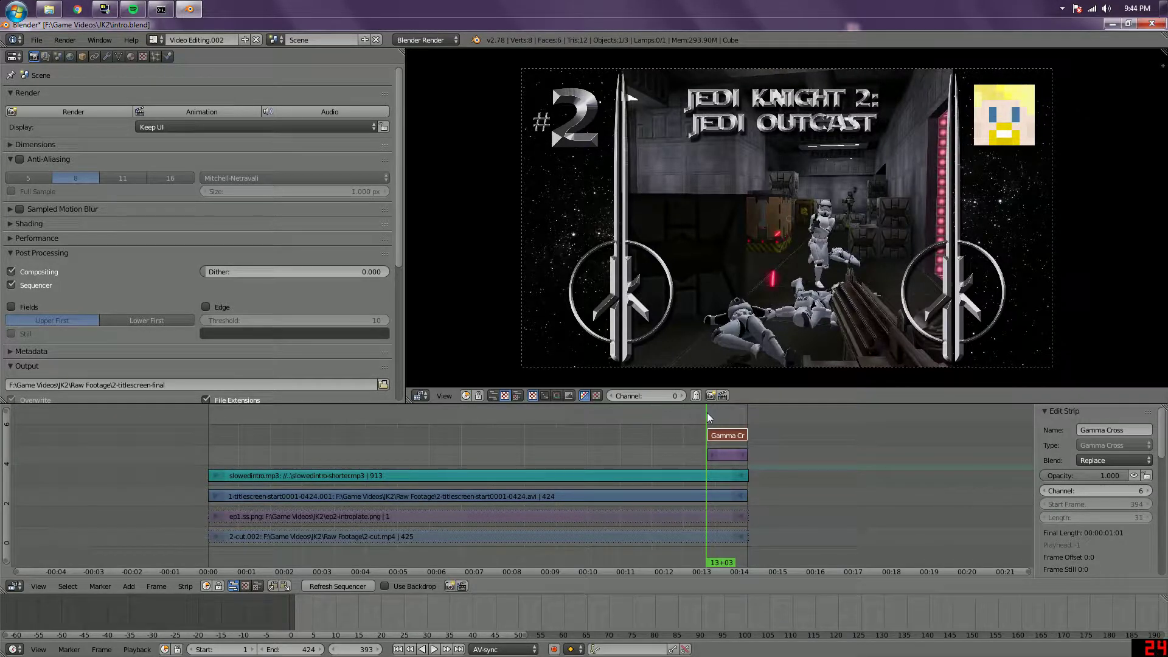
pyautogui.hotkey('alt', 'a')
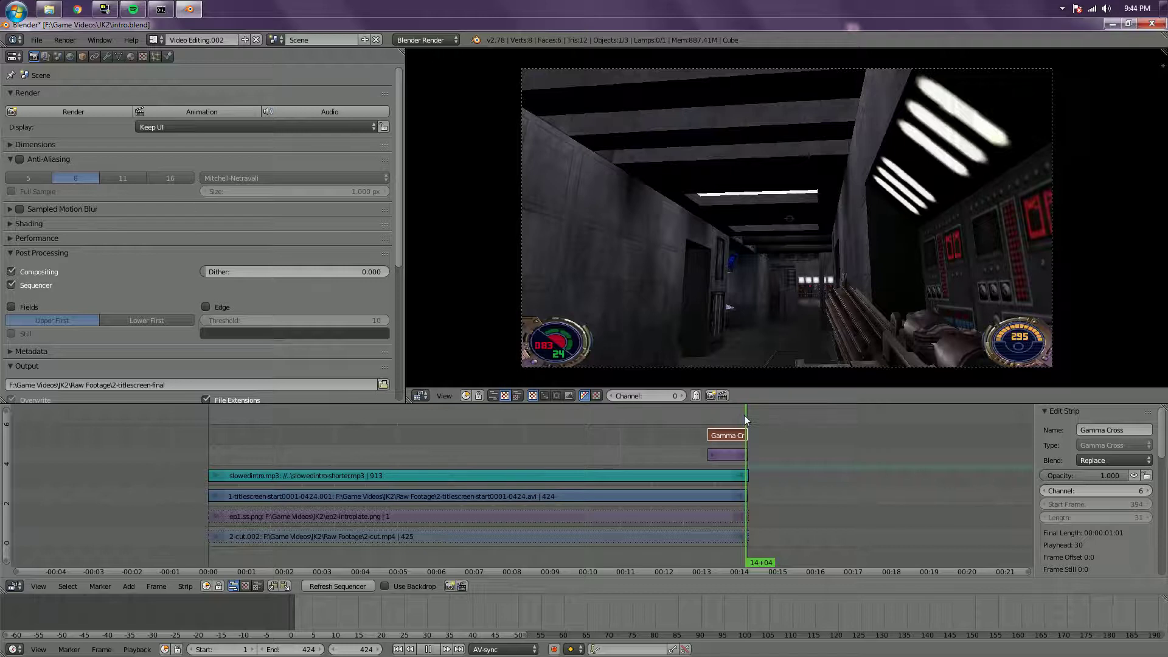
pyautogui.moveTo(743, 415)
pyautogui.mouseDown()
pyautogui.moveTo(681, 417)
pyautogui.moveTo(733, 418)
pyautogui.mouseUp()
# Check the 2-titlescreen-final output path and H.264 encoding settings with Compositing enabled, and render the sequence as an animation.
pyautogui.click(164, 272)
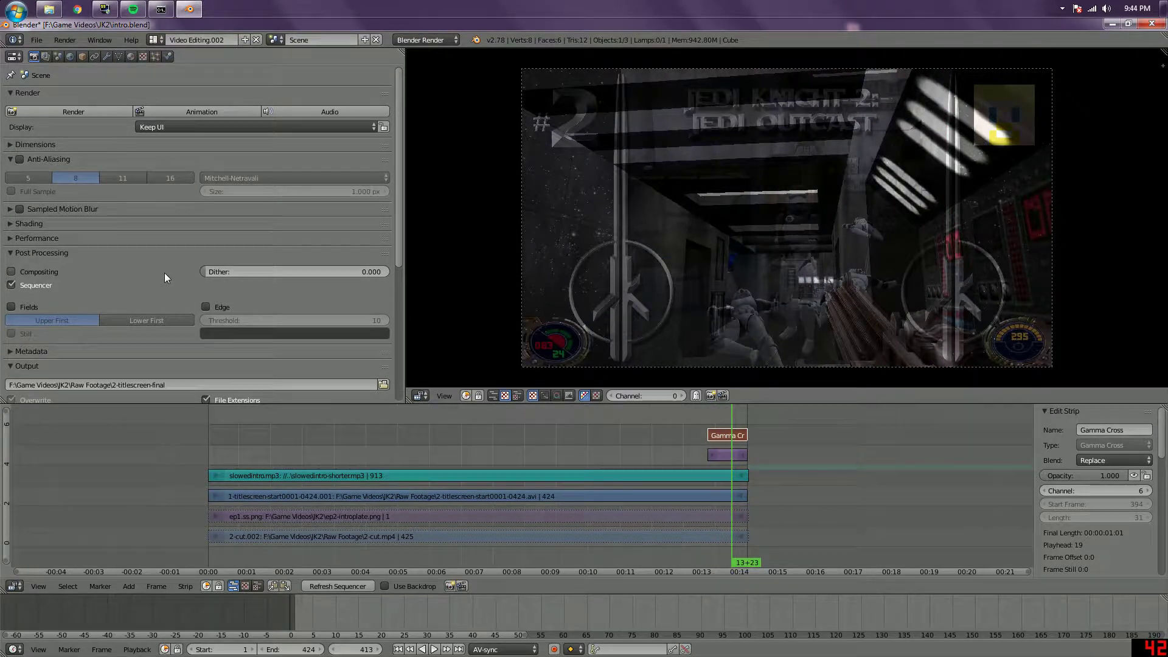
pyautogui.scroll(-2, 161, 269)
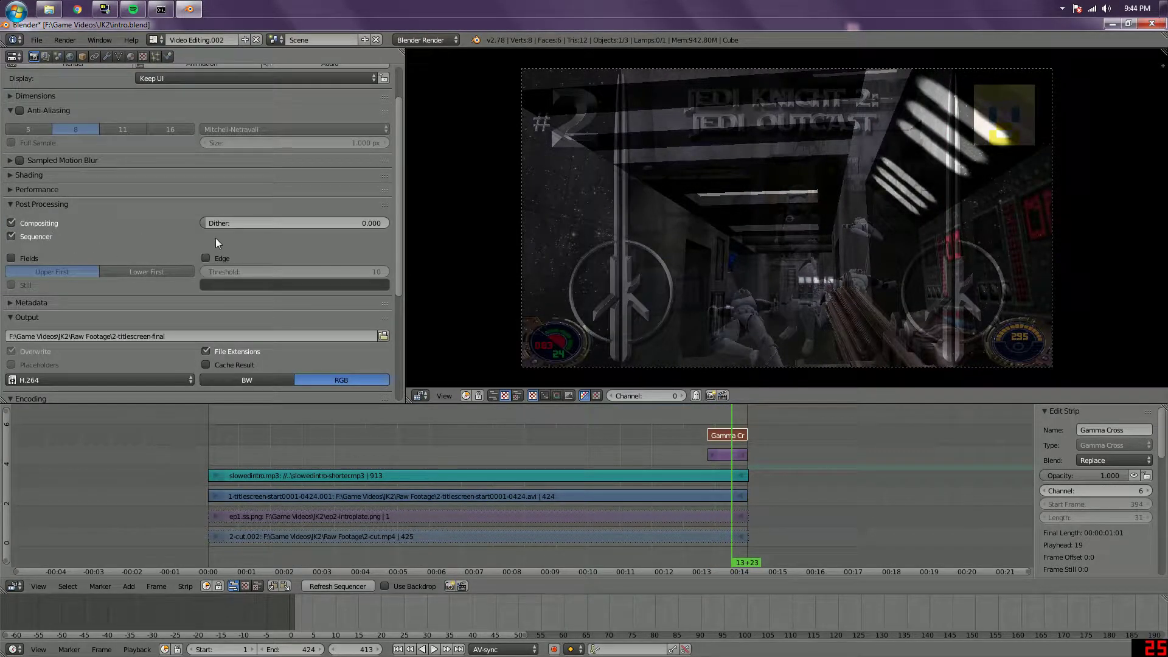
pyautogui.scroll(-7, 215, 238)
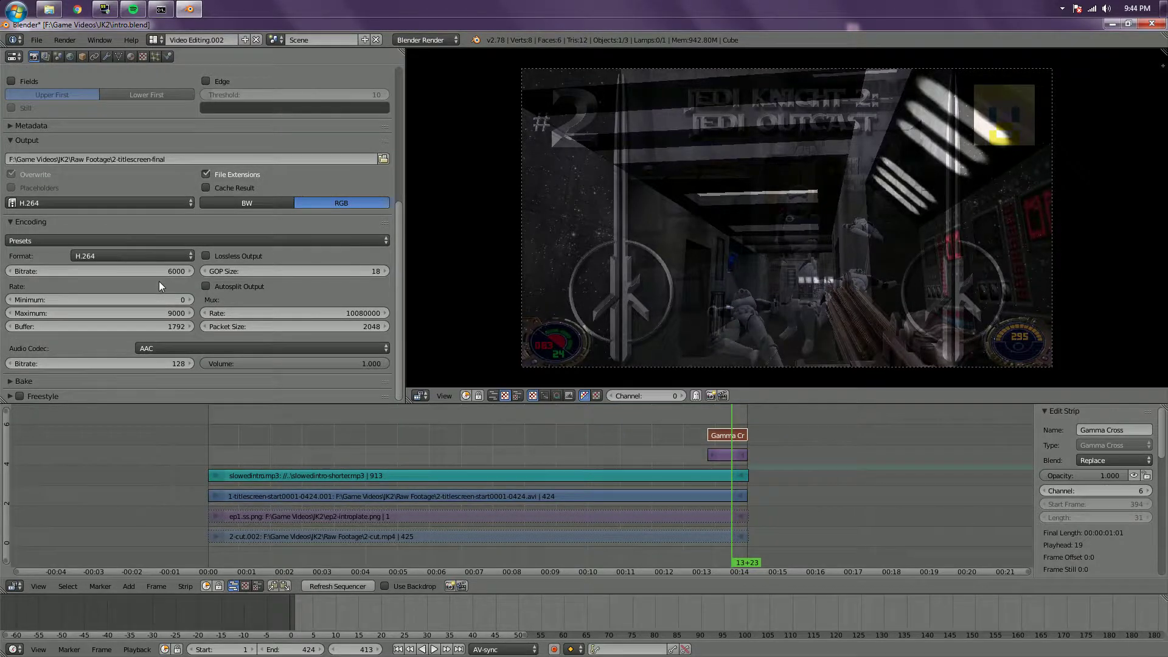
pyautogui.scroll(4, 158, 279)
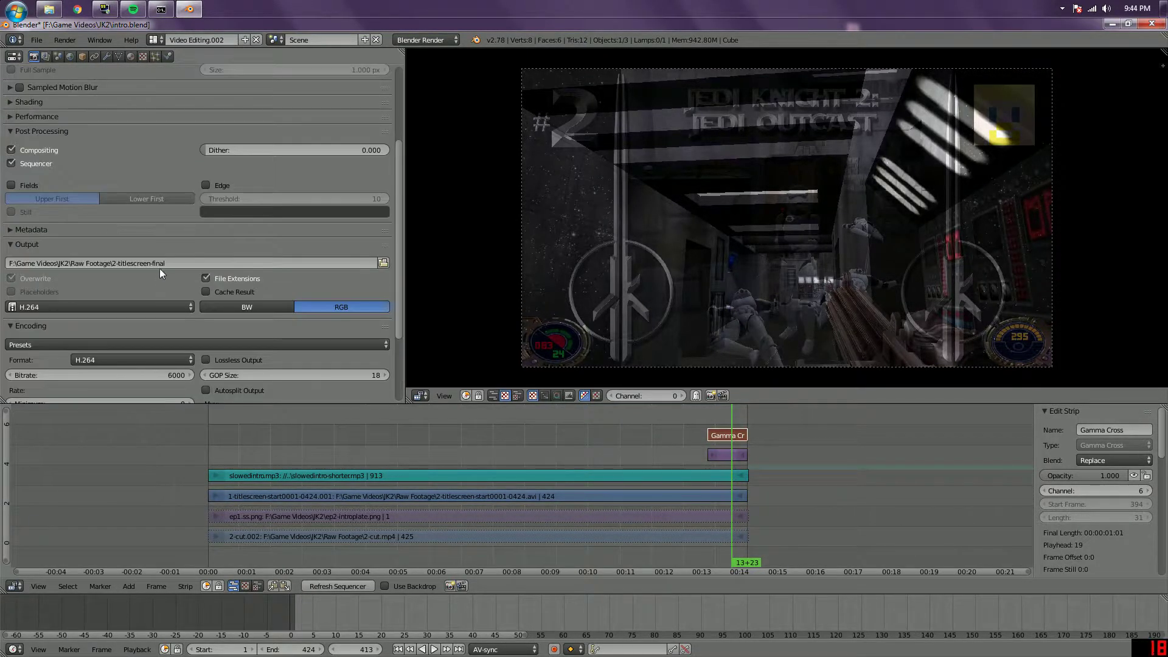
pyautogui.click(176, 264)
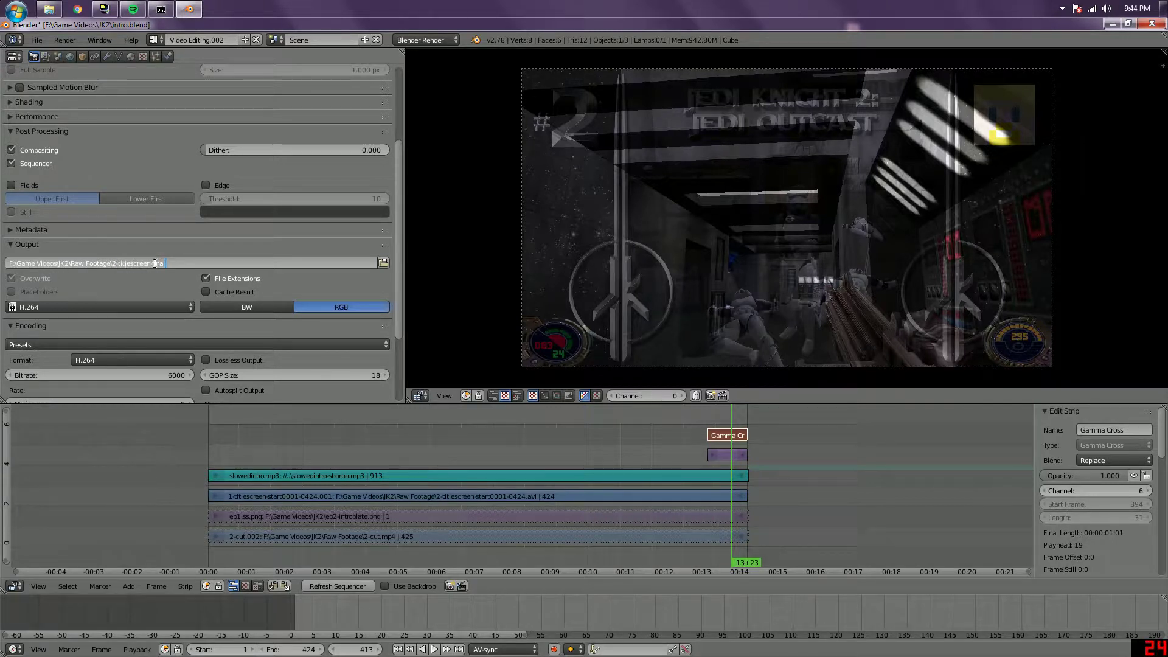
pyautogui.click(149, 164)
pyautogui.scroll(5, 152, 176)
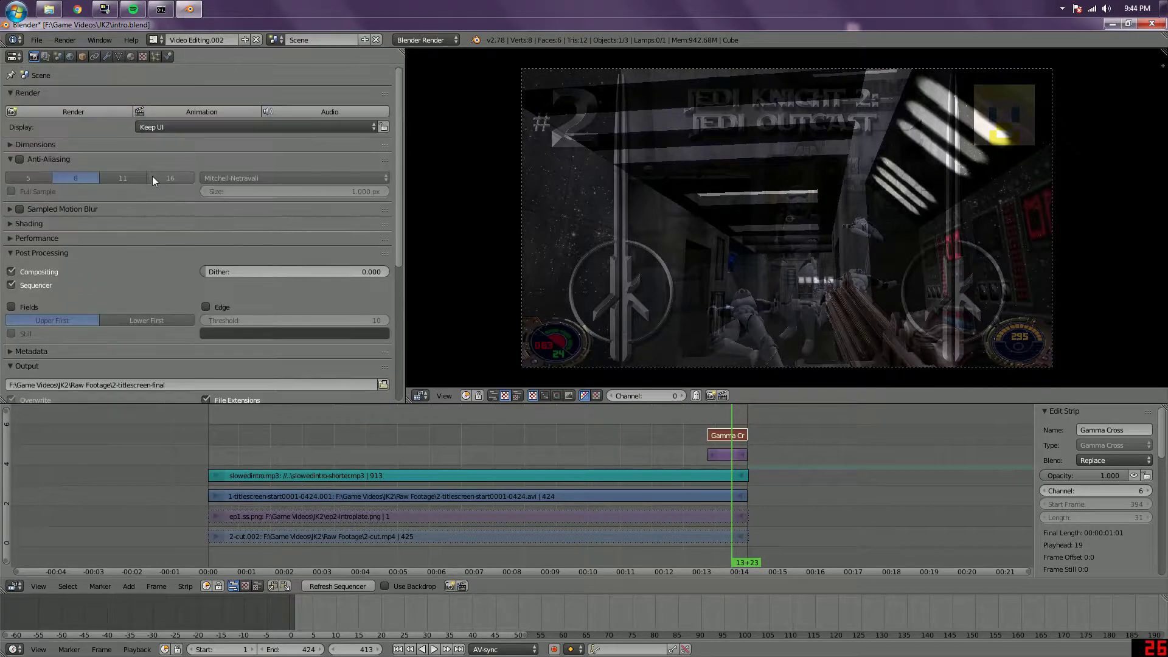
pyautogui.click(194, 113)
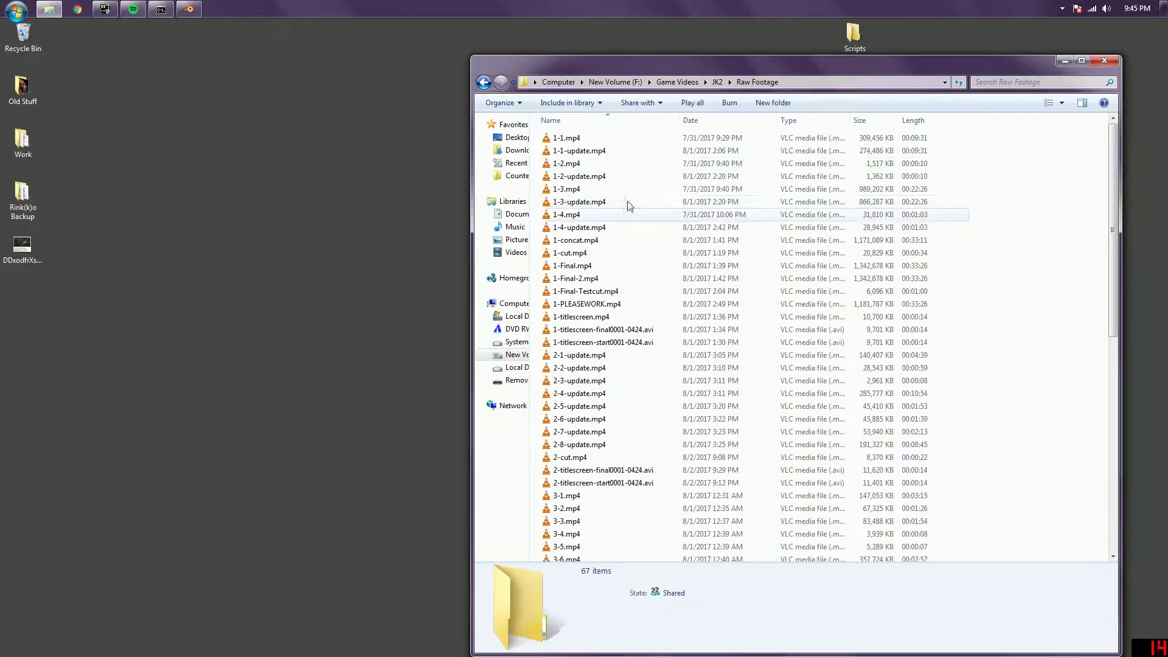
# Play 2-titlescreen-final0001-0424.avi from the Raw Footage folder in VLC at 53% volume, skip ahead to its ending, and close the player.
pyautogui.scroll(-4, 635, 206)
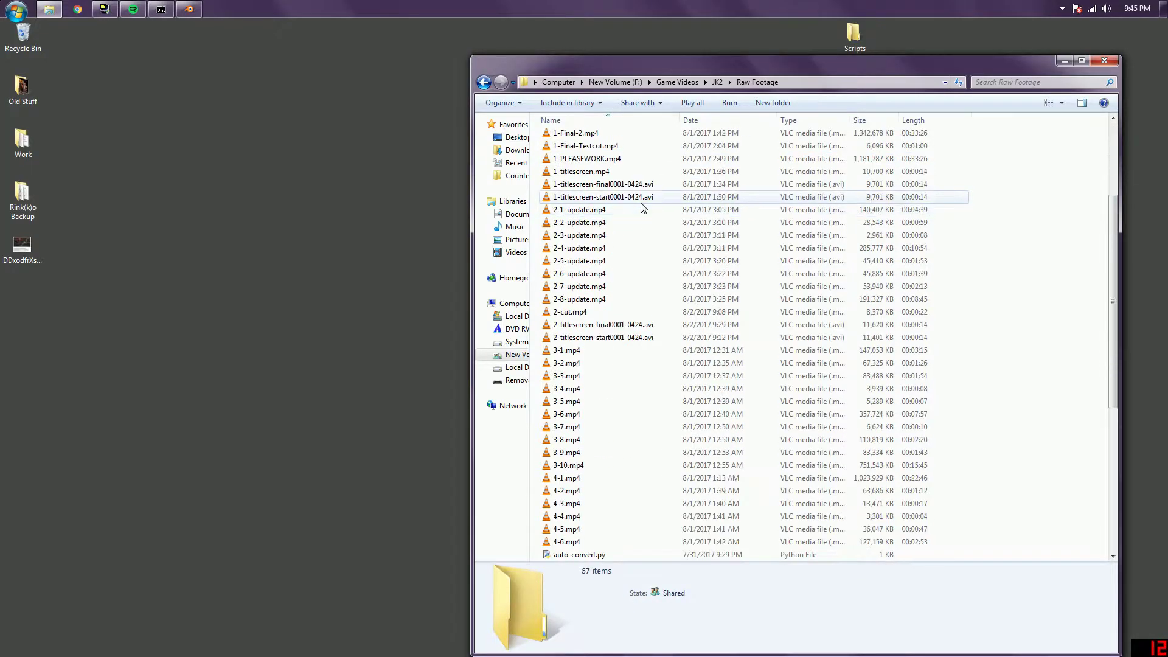
pyautogui.scroll(-2, 711, 332)
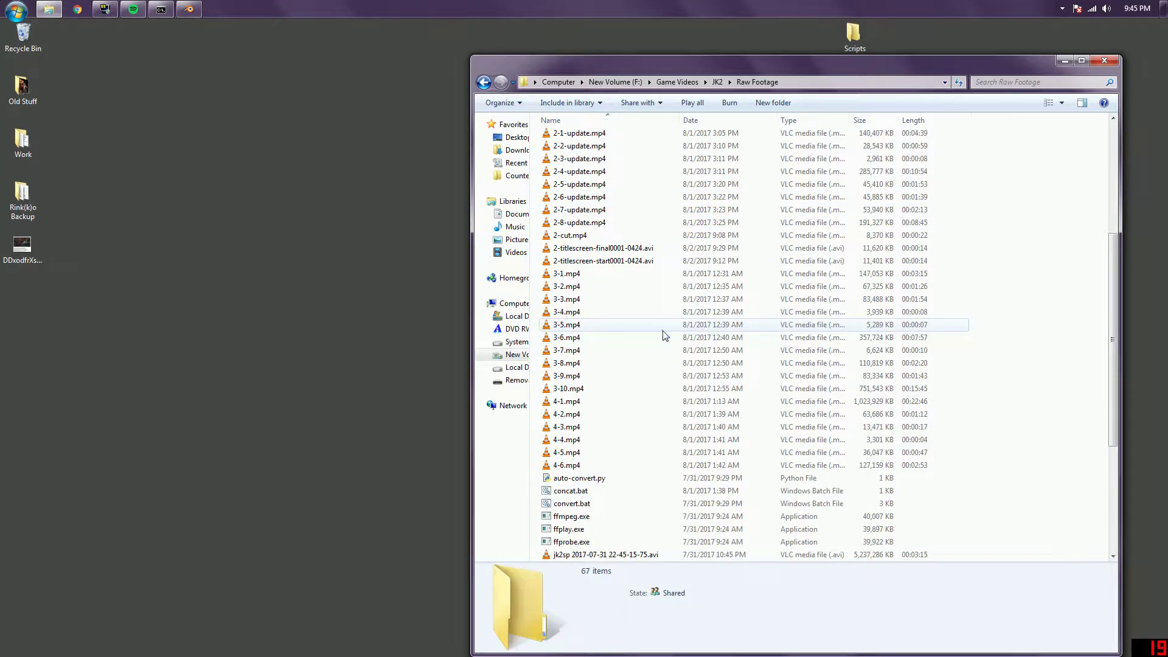
pyautogui.doubleClick(594, 249)
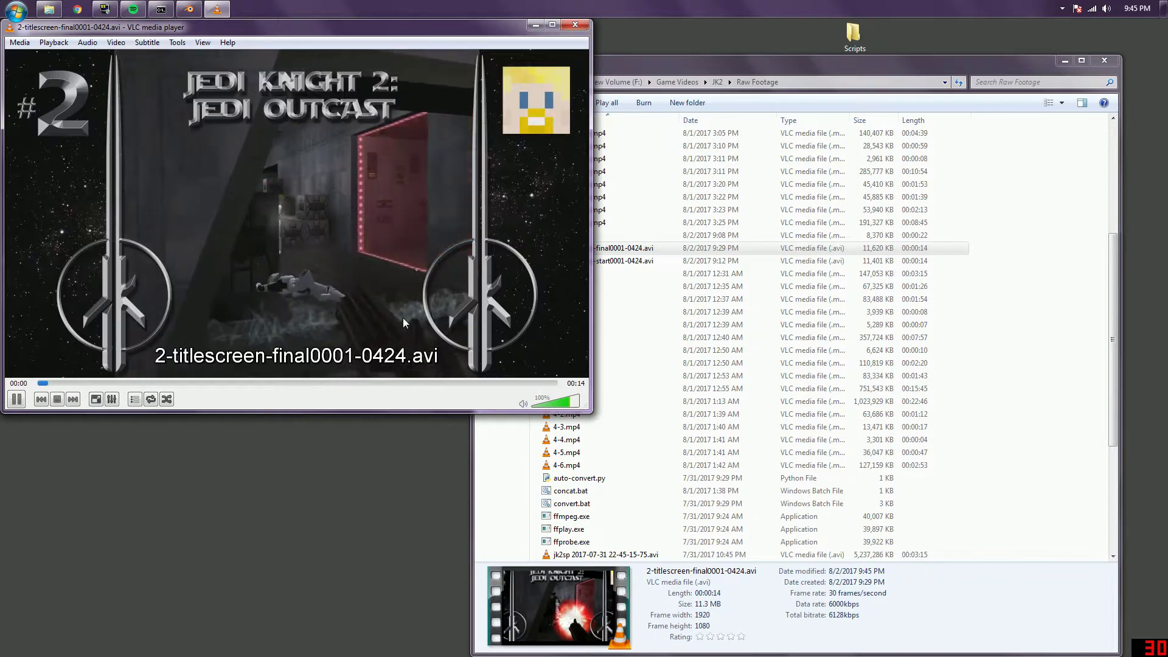
pyautogui.click(554, 404)
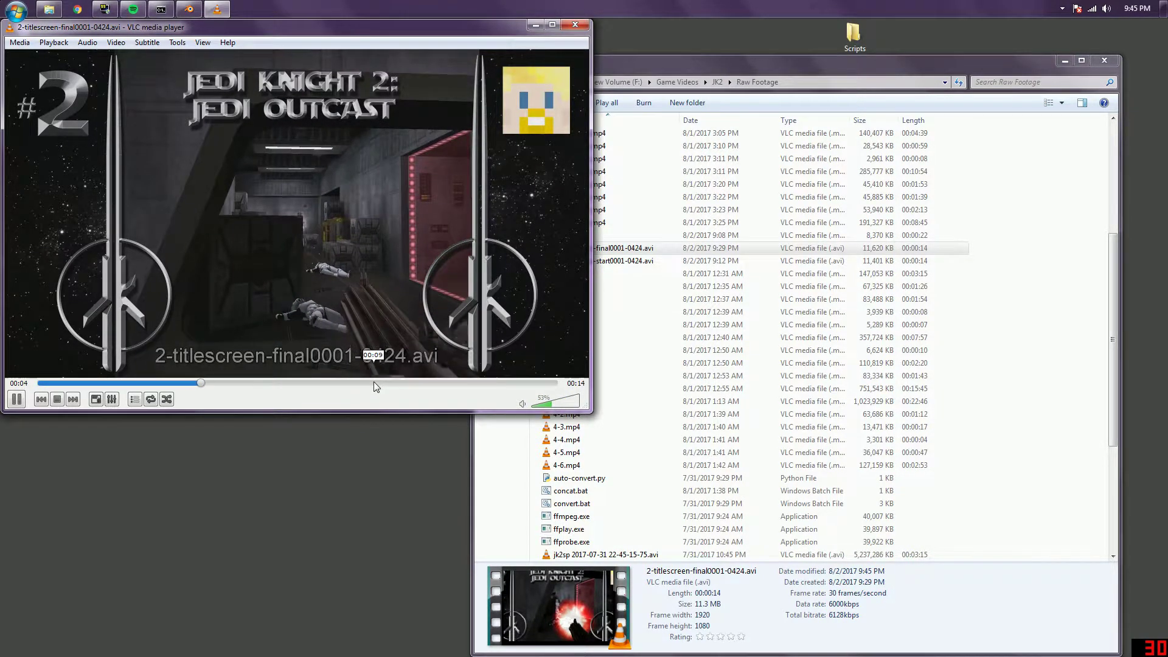
pyautogui.moveTo(398, 381); pyautogui.dragTo(516, 381)
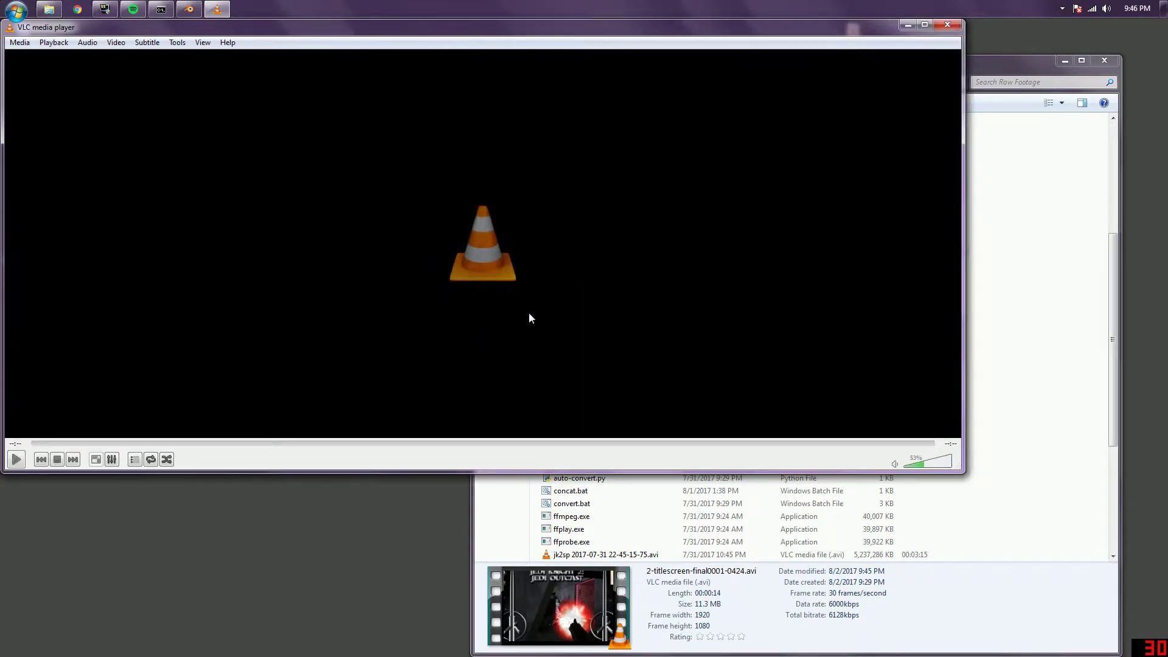
pyautogui.click(947, 26)
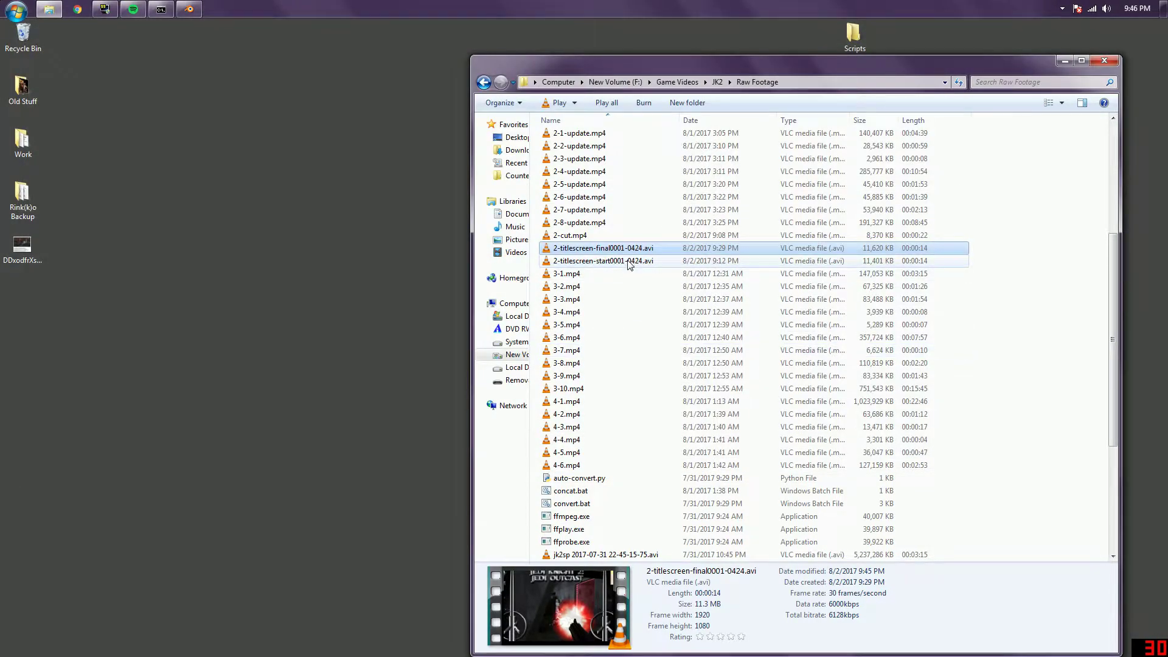
# Examine the Raw Footage folder for the clips 2-1-update.mp4 to 2-8-update.mp4, the final title screen, and the concat.bat and list.txt files.
pyautogui.scroll(2, 622, 286)
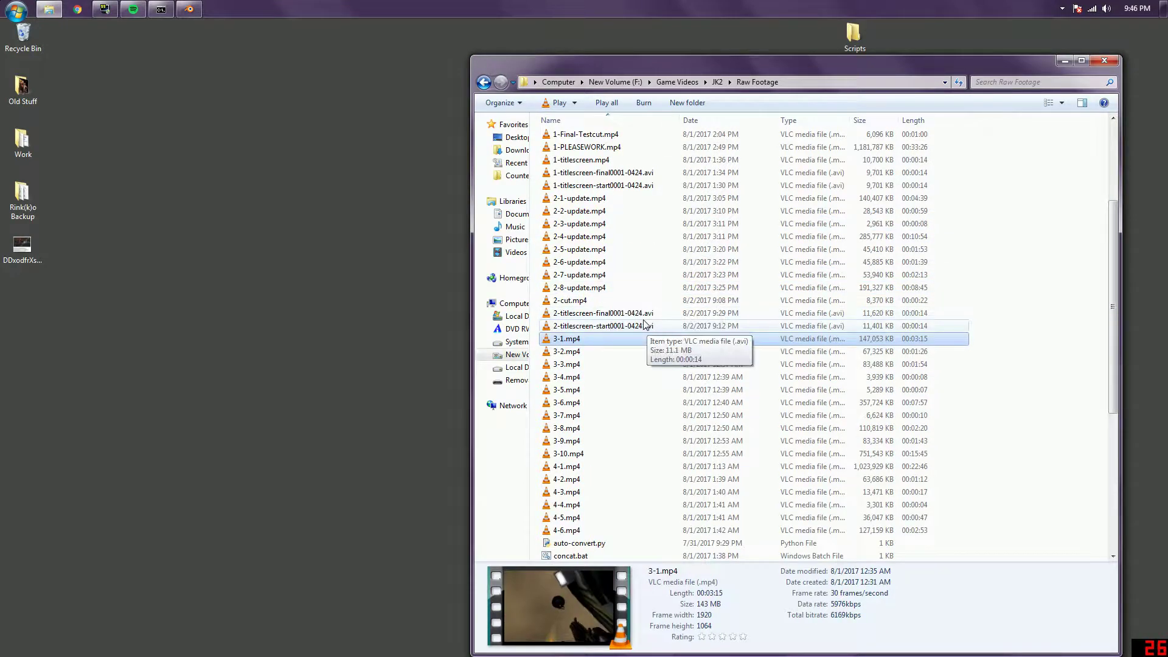
pyautogui.click(601, 204)
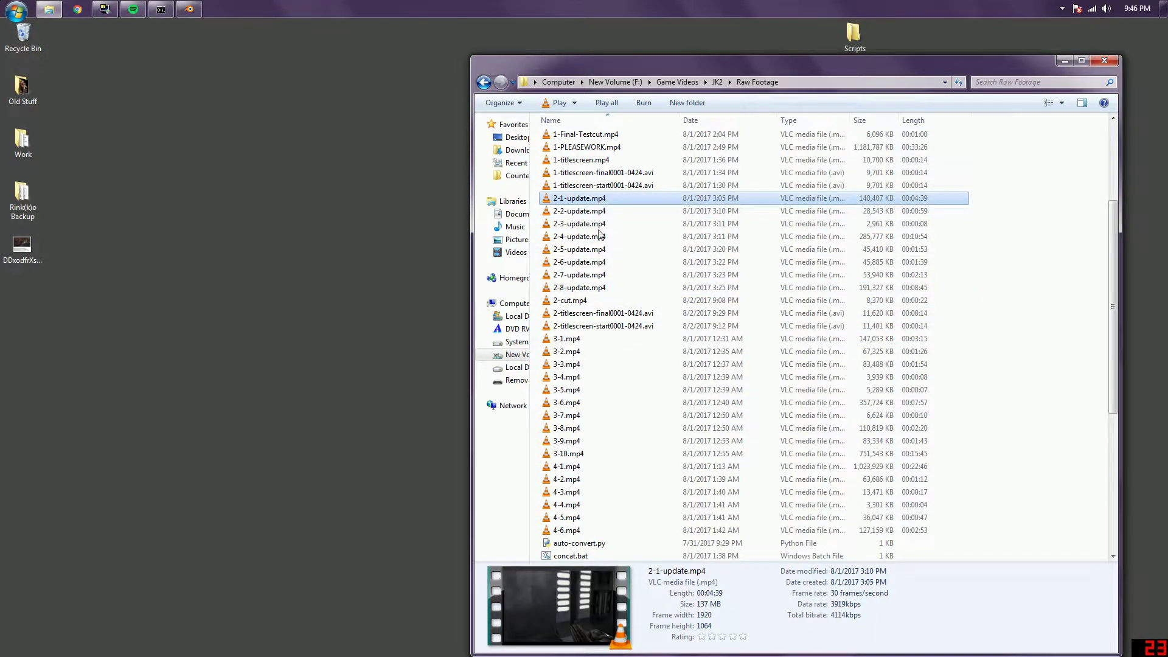
pyautogui.keyDown('shift'); pyautogui.click(604, 289); pyautogui.keyUp('shift')
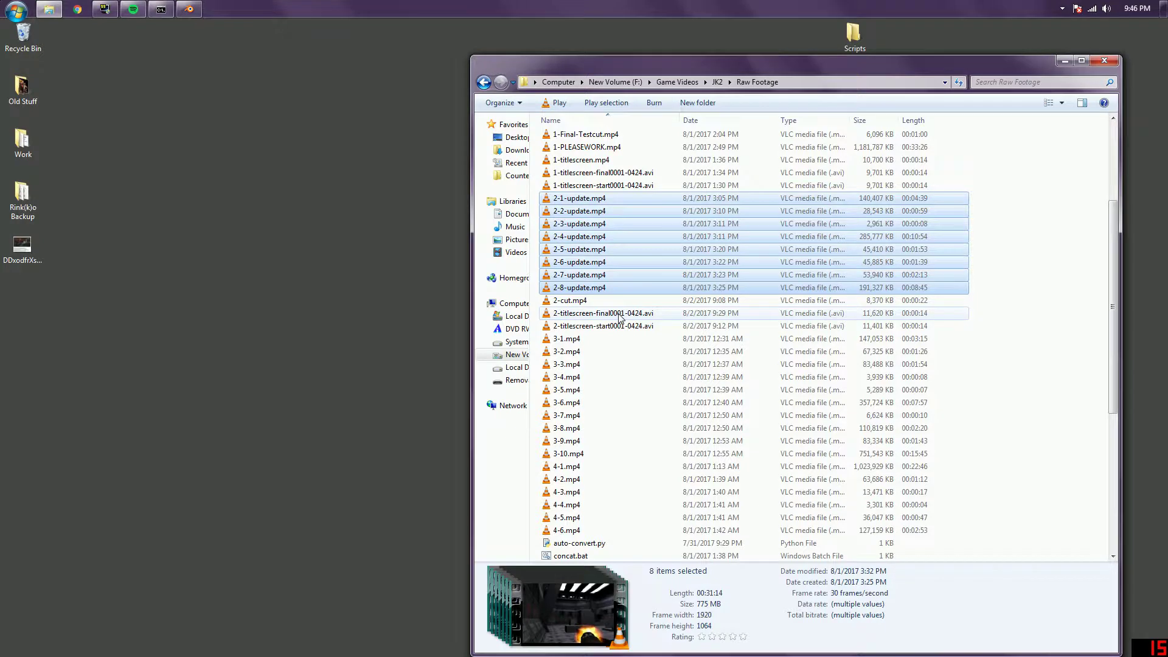
pyautogui.click(619, 317)
pyautogui.scroll(-1, 611, 323)
pyautogui.scroll(2, 614, 328)
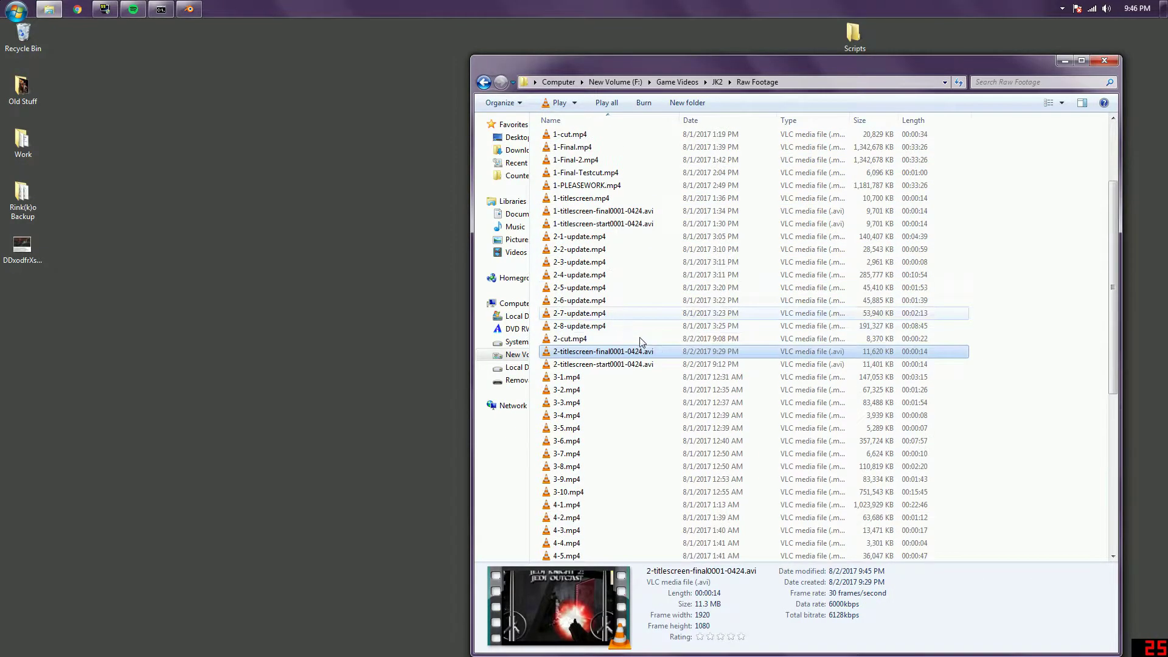
pyautogui.scroll(-2, 632, 335)
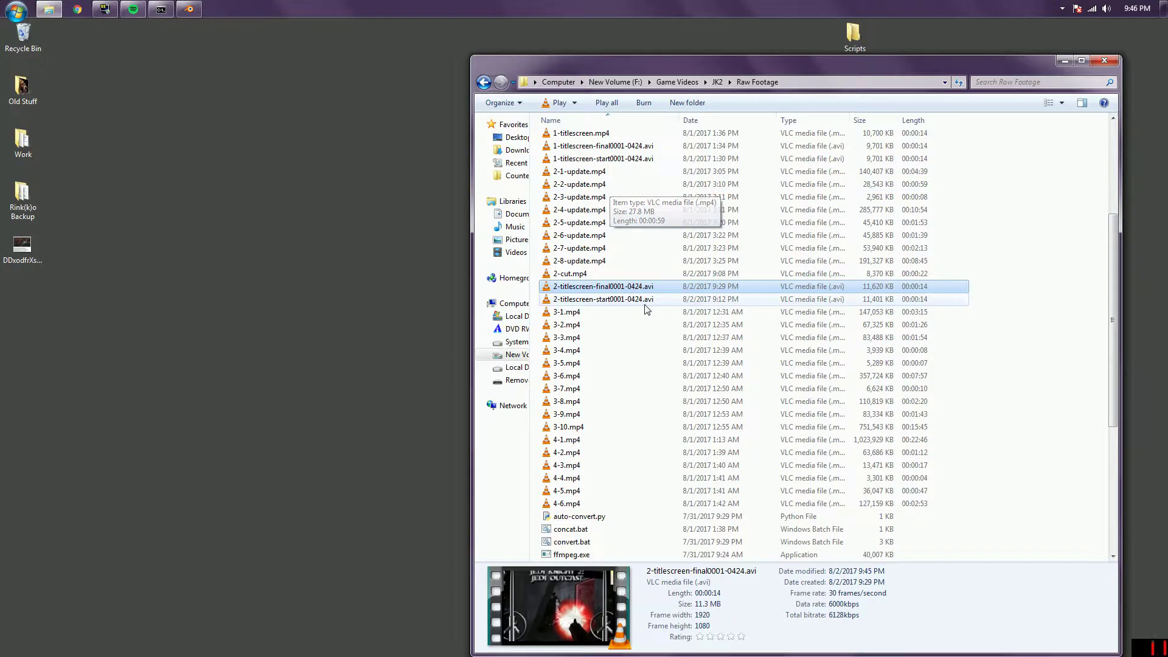
pyautogui.scroll(-6, 627, 289)
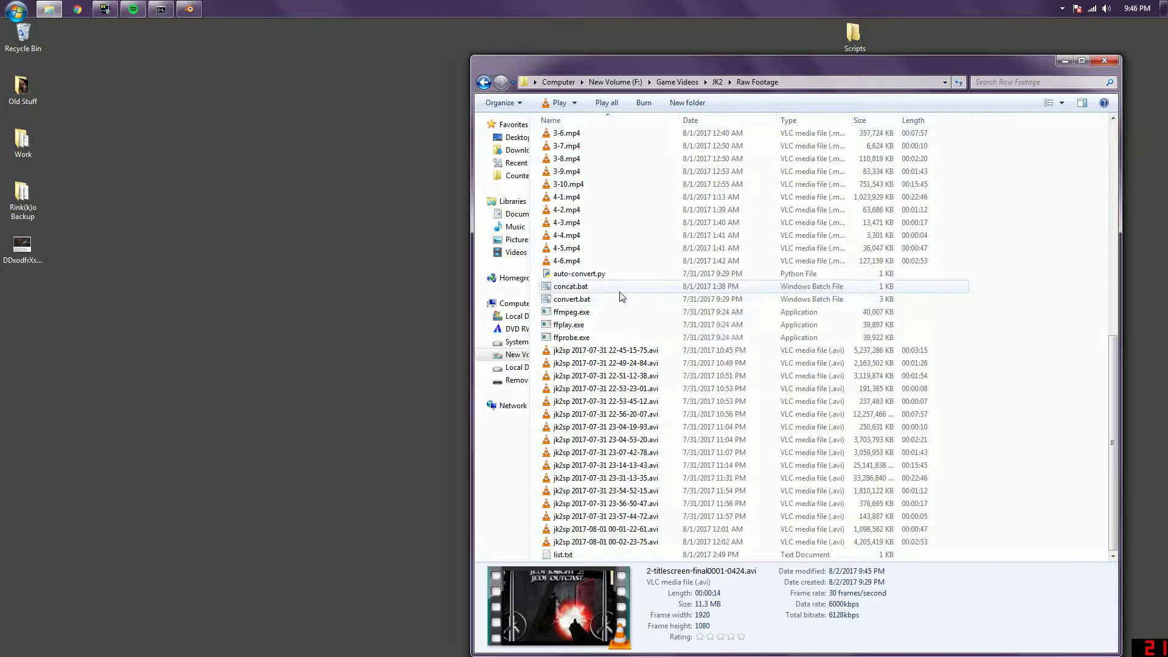
# Open list.txt from the Raw Footage folder and replace its entries with the line file '2-1-update.mp4'.
pyautogui.scroll(1, 608, 298)
pyautogui.scroll(-1, 610, 303)
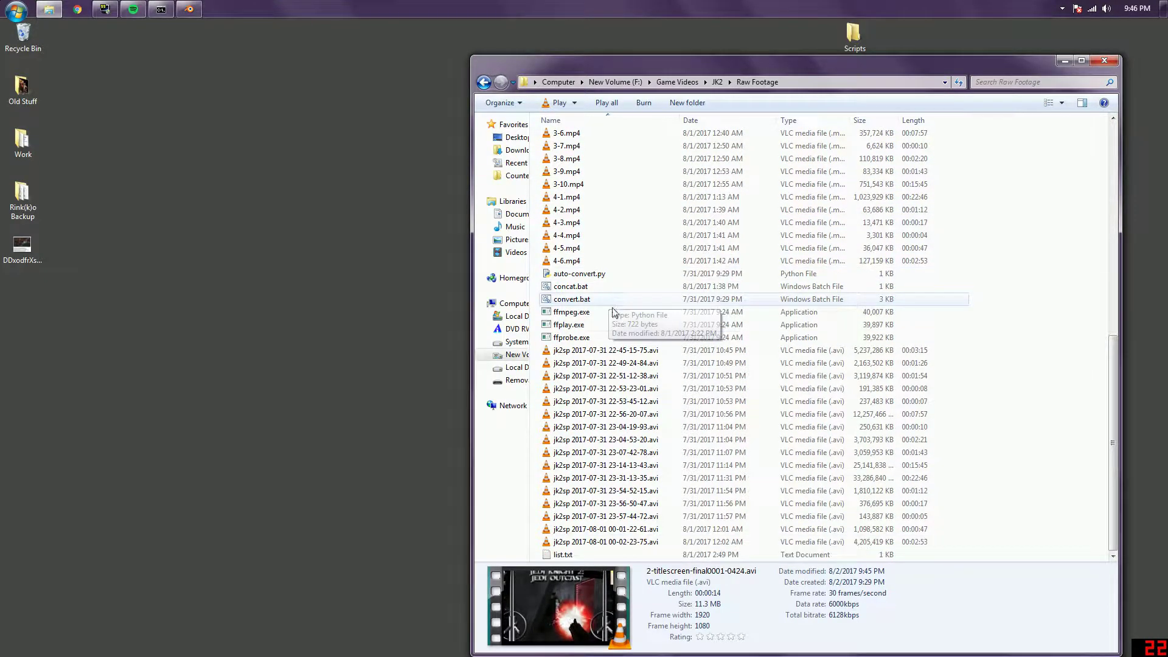
pyautogui.doubleClick(562, 554)
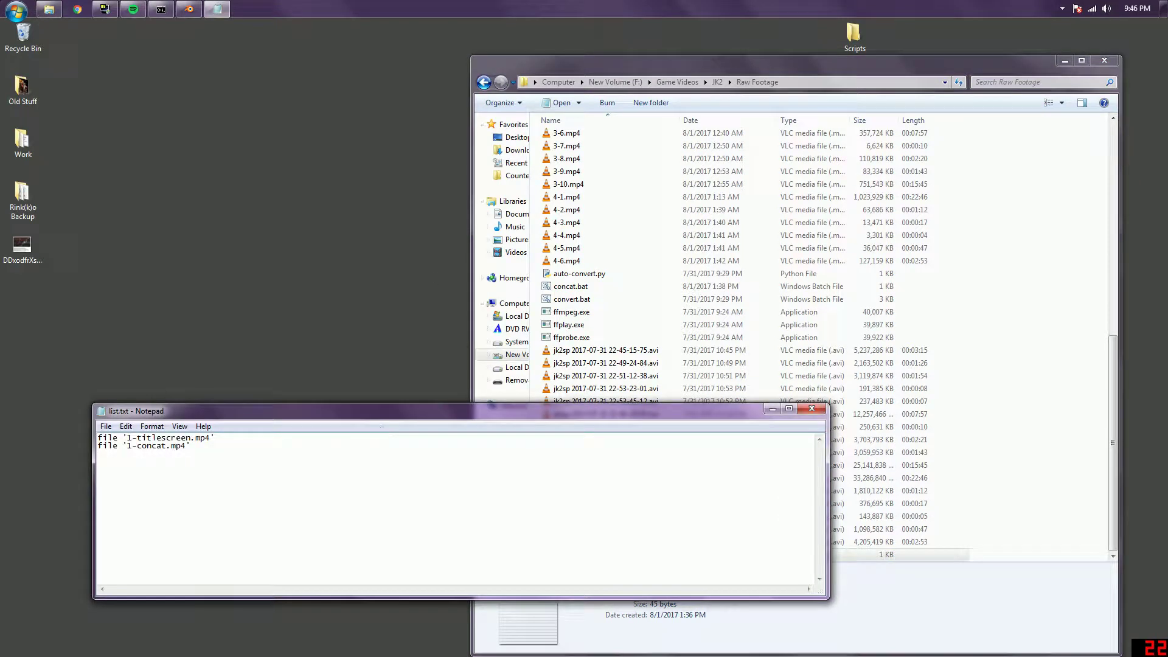
pyautogui.moveTo(193, 446); pyautogui.dragTo(142, 439)
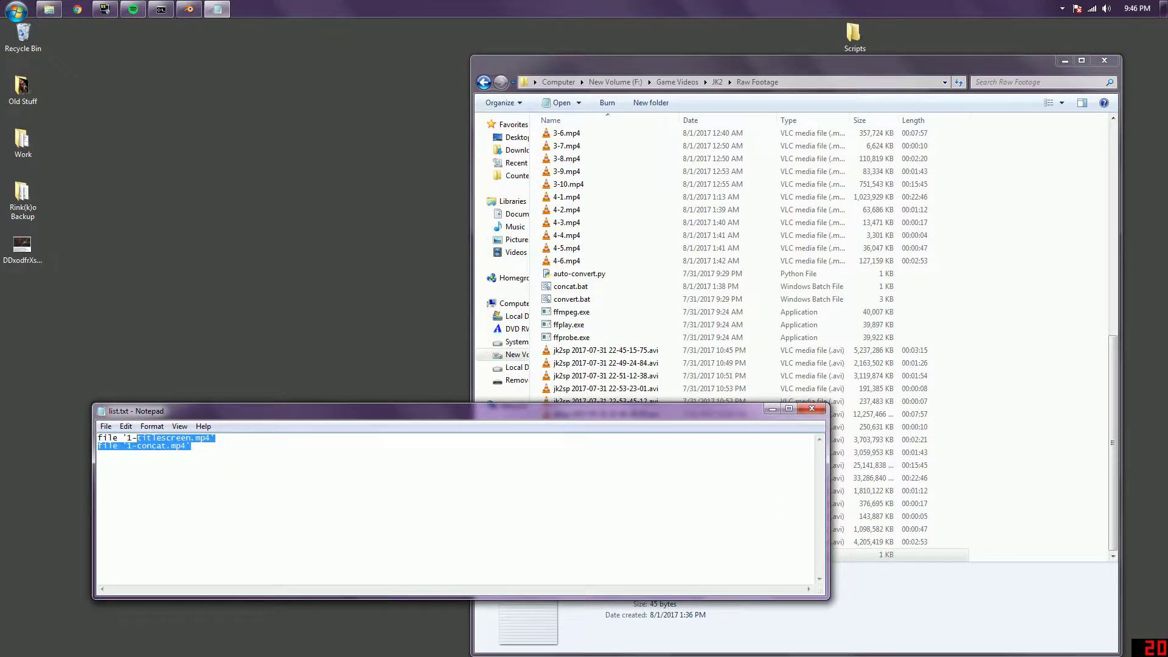
pyautogui.press('BackSpace')
pyautogui.press('BackSpace')
pyautogui.write('-')
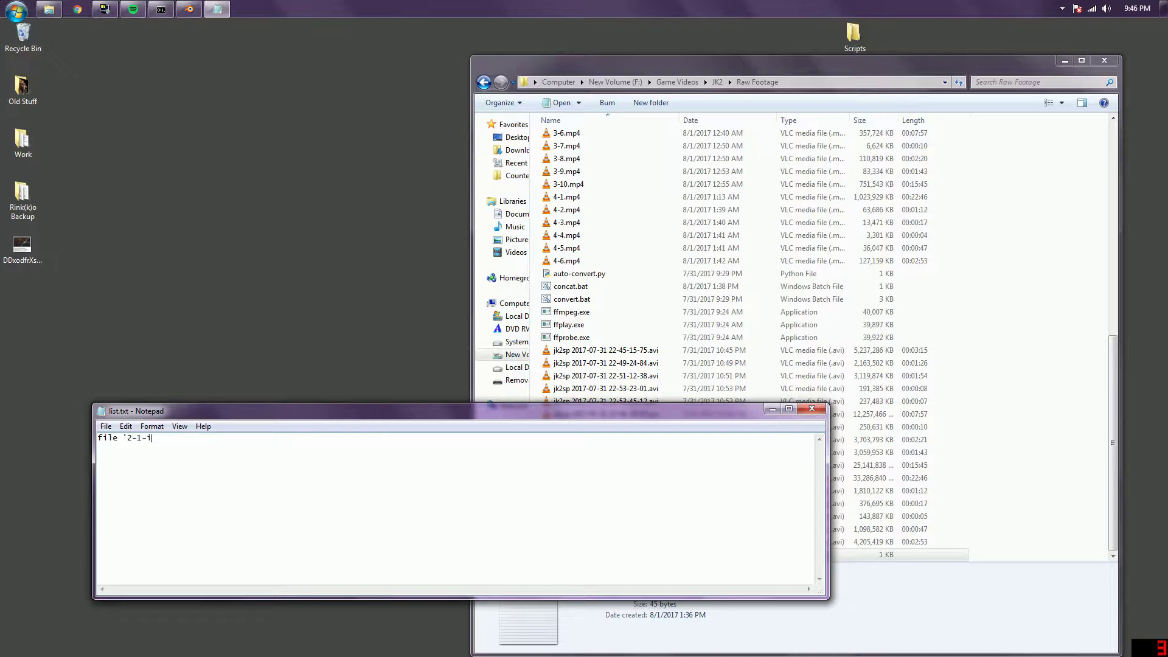
pyautogui.write('1-update.mp4')
# Copy the file '2-1-update.mp4' line and paste six more copies of it below in list.txt.
pyautogui.hotkey('ctrl', 'a')
pyautogui.hotkey('ctrl', 'c')
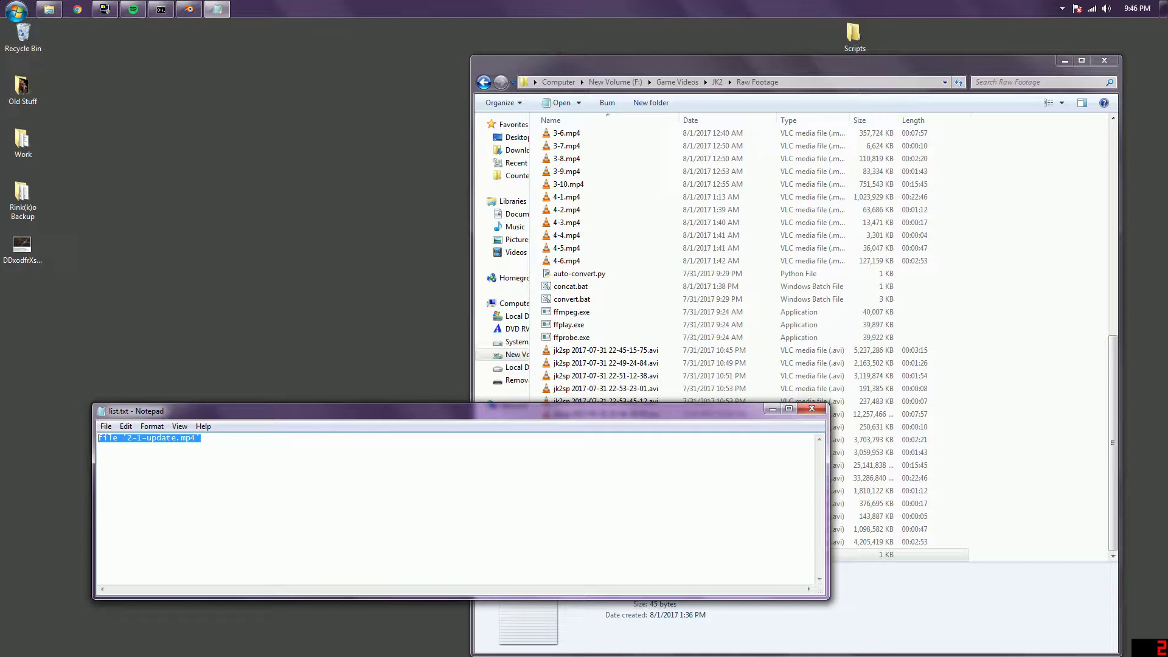
pyautogui.click(202, 438)
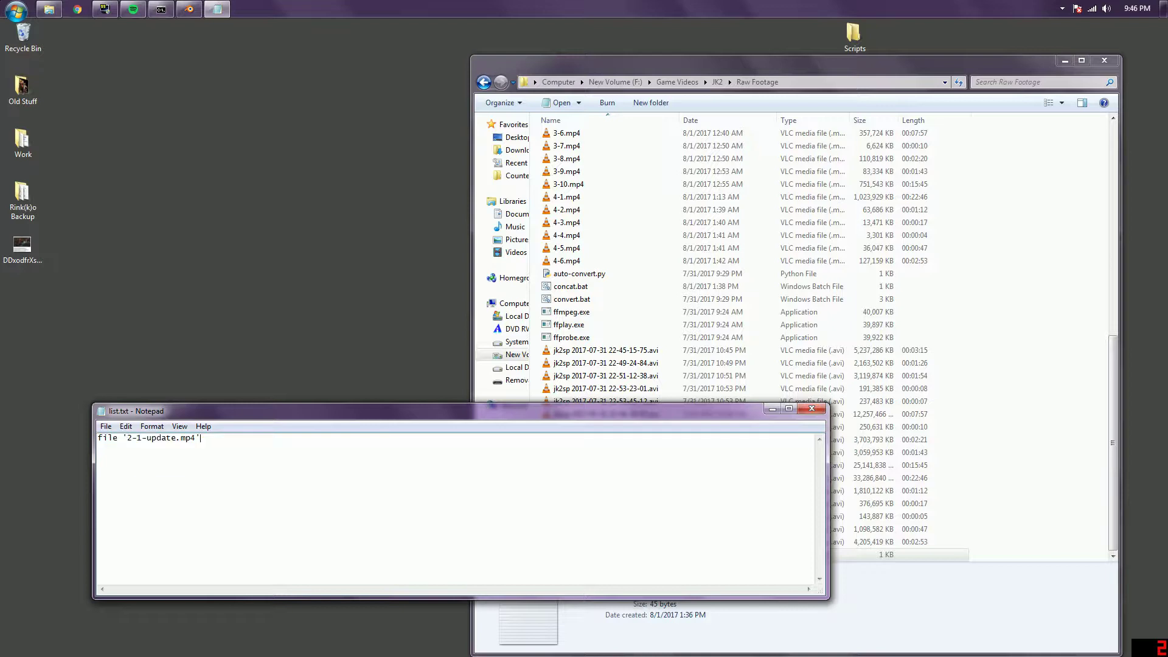
pyautogui.hotkey('ctrl', 'v')
pyautogui.hotkey('ctrl', 'v')
pyautogui.hotkey('ctrl', 'v')
pyautogui.hotkey('ctrl', 'v')
pyautogui.hotkey('ctrl', 'v')
pyautogui.hotkey('ctrl', 'v')
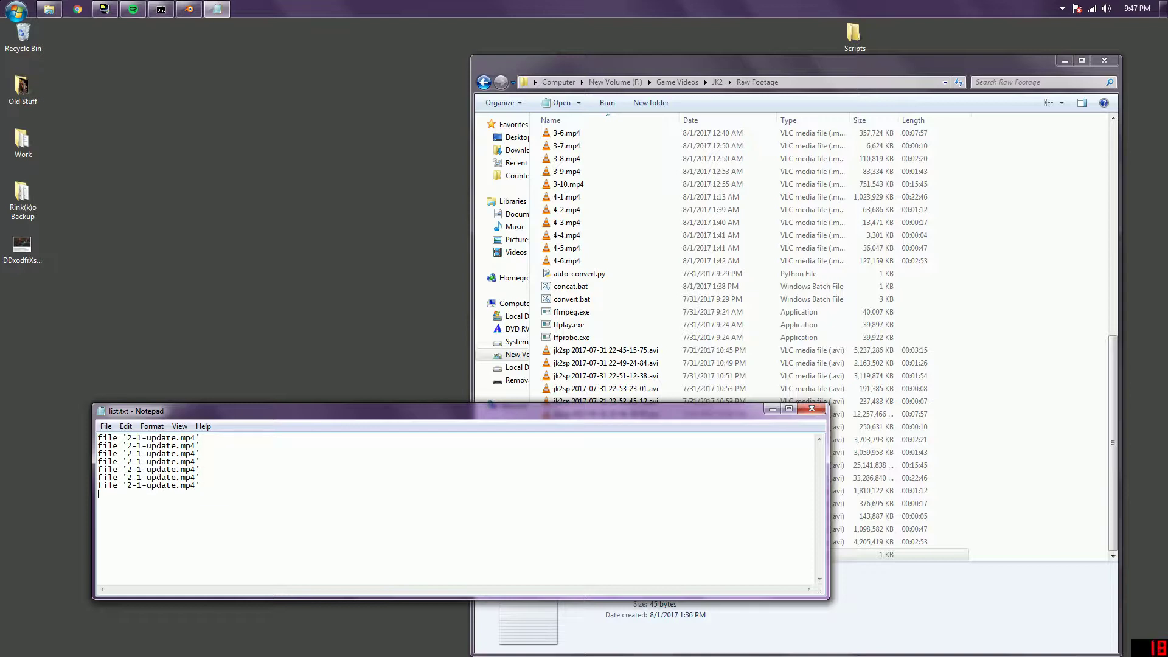
# Renumber the copied lines as 2-2-update.mp4 through 2-7-update.mp4 and add an eighth entry for 2-8-update.mp4.
pyautogui.press('Delete')
pyautogui.write('2')
pyautogui.press('Down')
pyautogui.press('BackSpace')
pyautogui.write('3')
pyautogui.press('Down')
pyautogui.press('BackSpace')
pyautogui.write('4')
pyautogui.press('Down')
pyautogui.write('5')
pyautogui.press('BackSpace')
pyautogui.press('BackSpace')
pyautogui.write('5')
pyautogui.press('Down')
pyautogui.press('BackSpace')
pyautogui.write('6')
pyautogui.press('Down')
pyautogui.press('Return')
pyautogui.hotkey('ctrl', 'v')
pyautogui.press('Right')
pyautogui.press('Delete')
pyautogui.write('8')
# Change the output file name in concat.bat to 2-concat.mp4, save and close it, and run the batch file.
pyautogui.click(969, 522)
pyautogui.scroll(2, 609, 395)
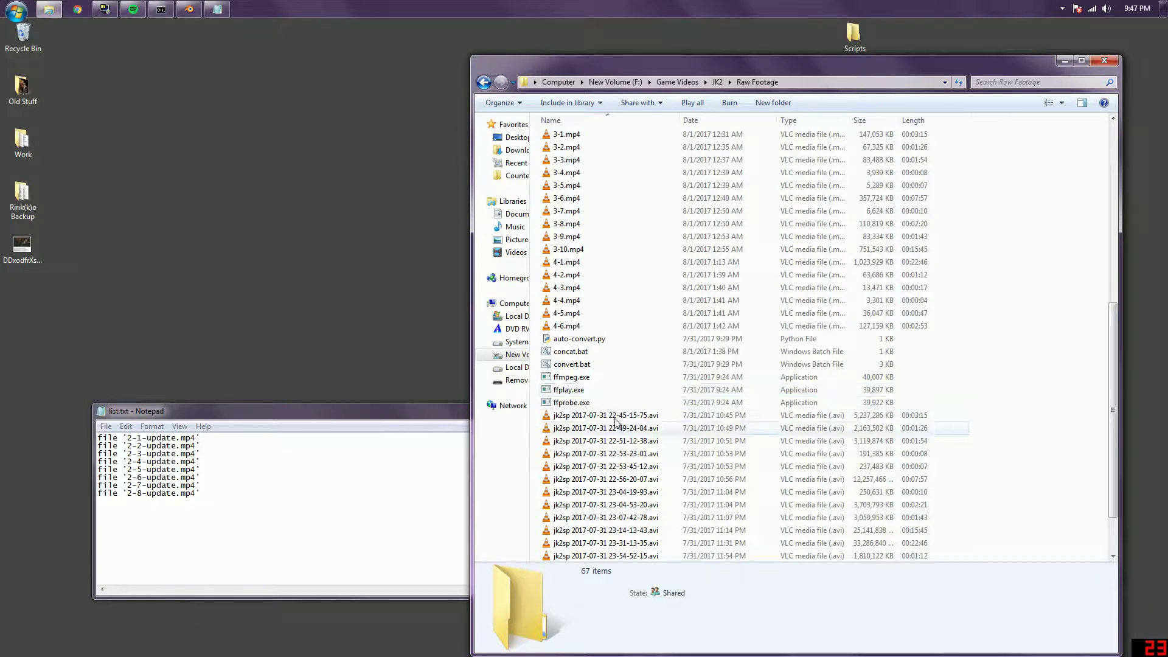
pyautogui.click(576, 353)
pyautogui.rightClick(578, 360)
pyautogui.click(621, 380)
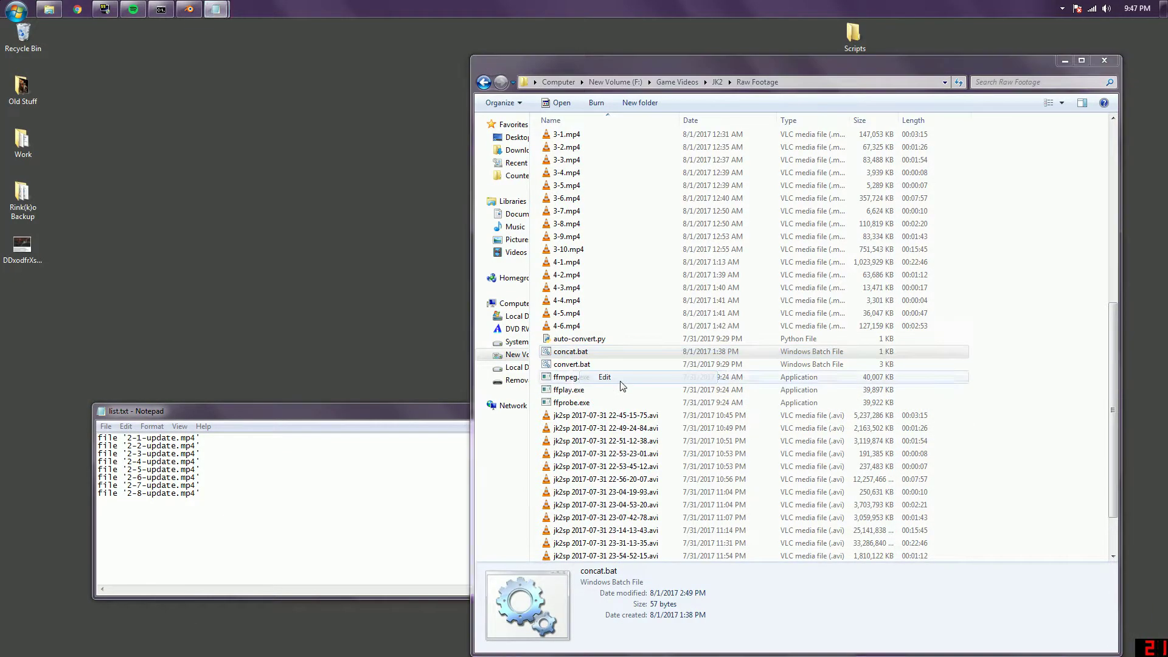
pyautogui.moveTo(381, 414); pyautogui.dragTo(382, 201)
pyautogui.doubleClick(339, 219)
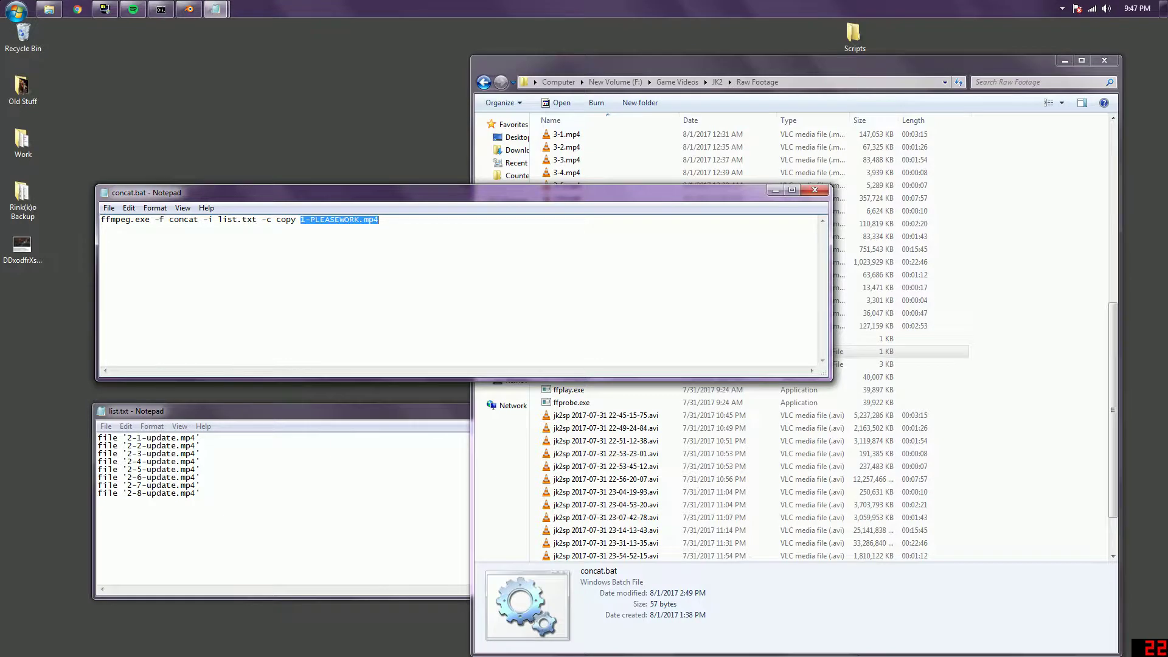
pyautogui.write('2')
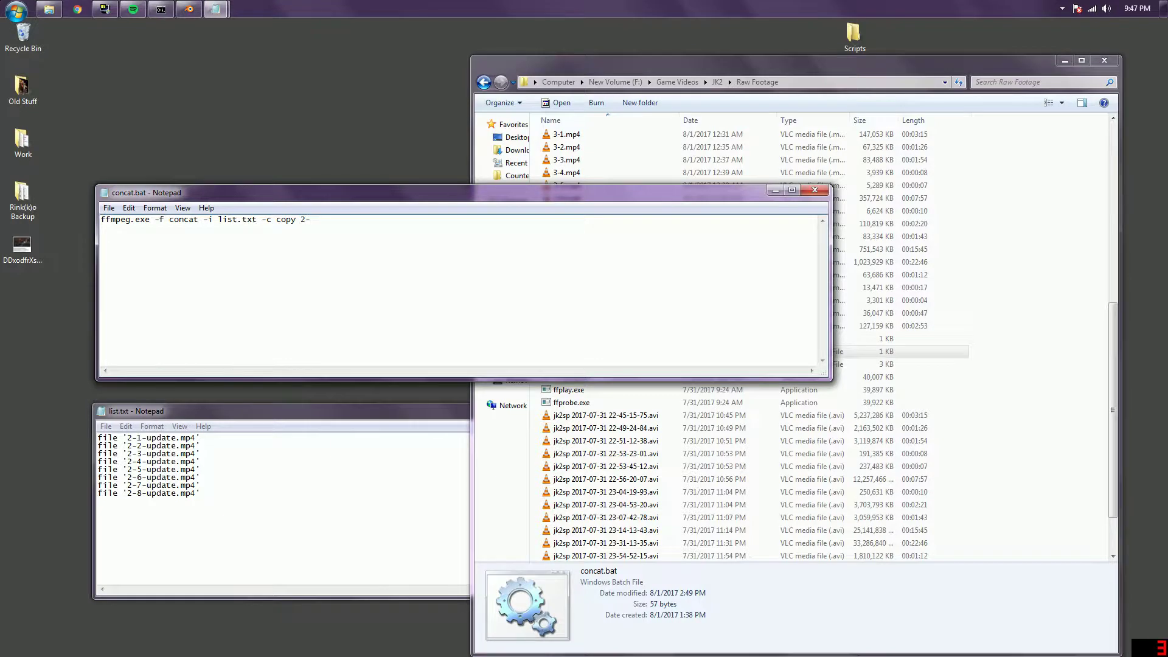
pyautogui.write('-concat.mp4')
pyautogui.click(814, 190)
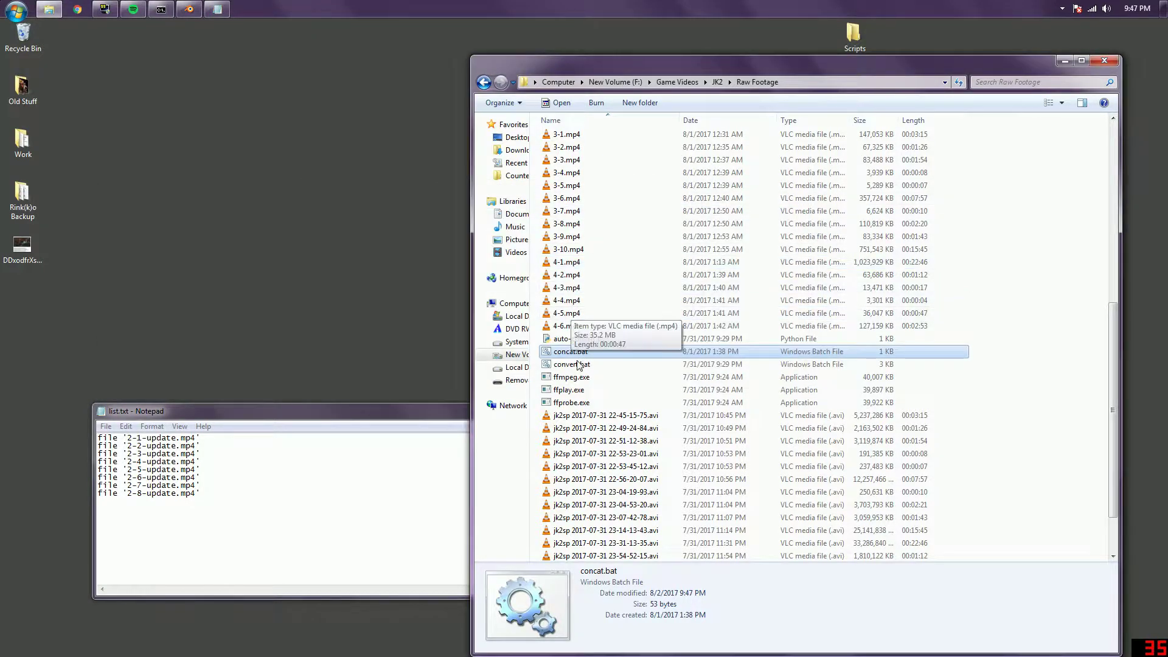
pyautogui.doubleClick(581, 354)
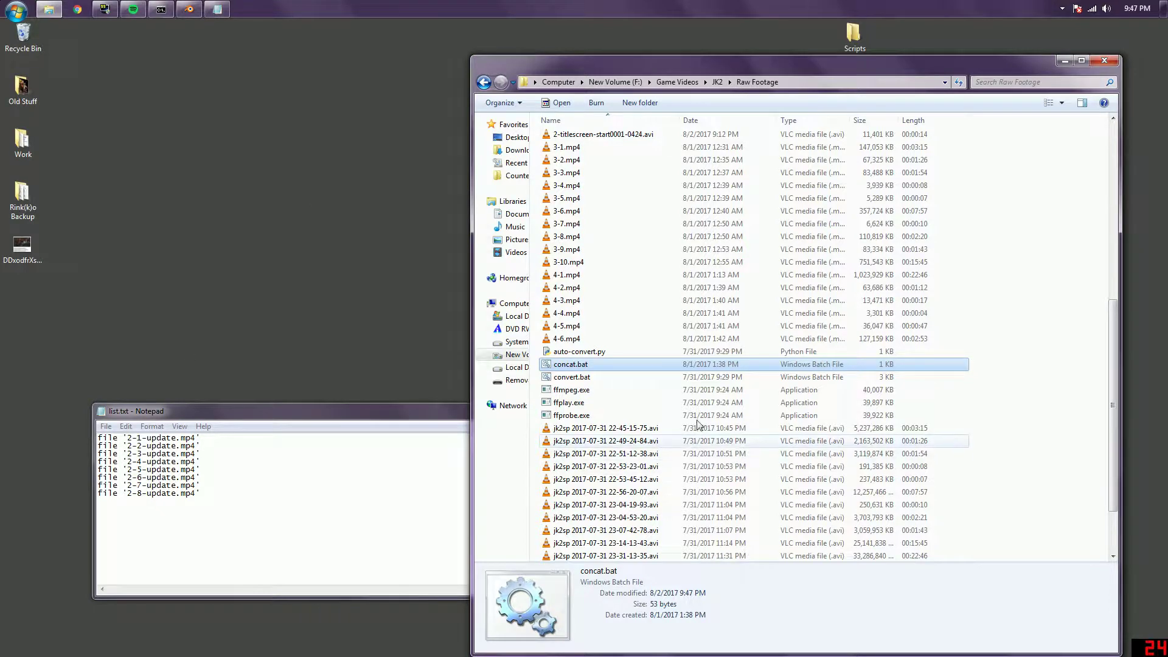
# Play 2-concat.mp4 in VLC, skip through the joined clips to near the end, and close the player.
pyautogui.click(608, 390)
pyautogui.scroll(5, 608, 359)
pyautogui.doubleClick(592, 288)
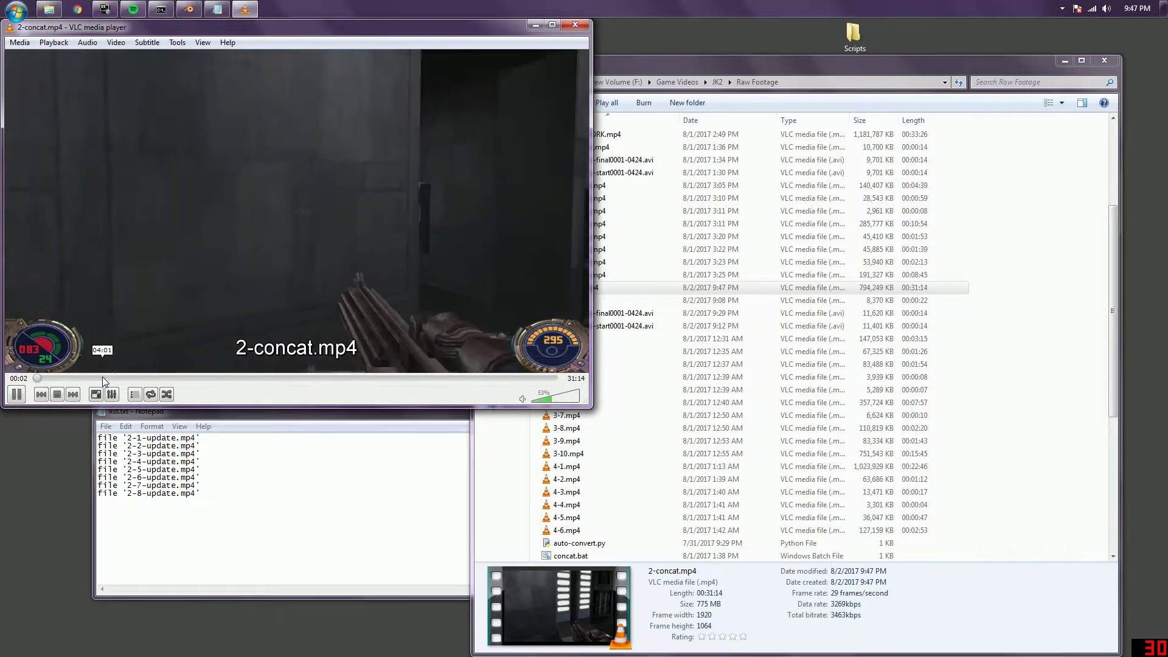
pyautogui.click(68, 378)
pyautogui.moveTo(107, 378); pyautogui.dragTo(376, 379)
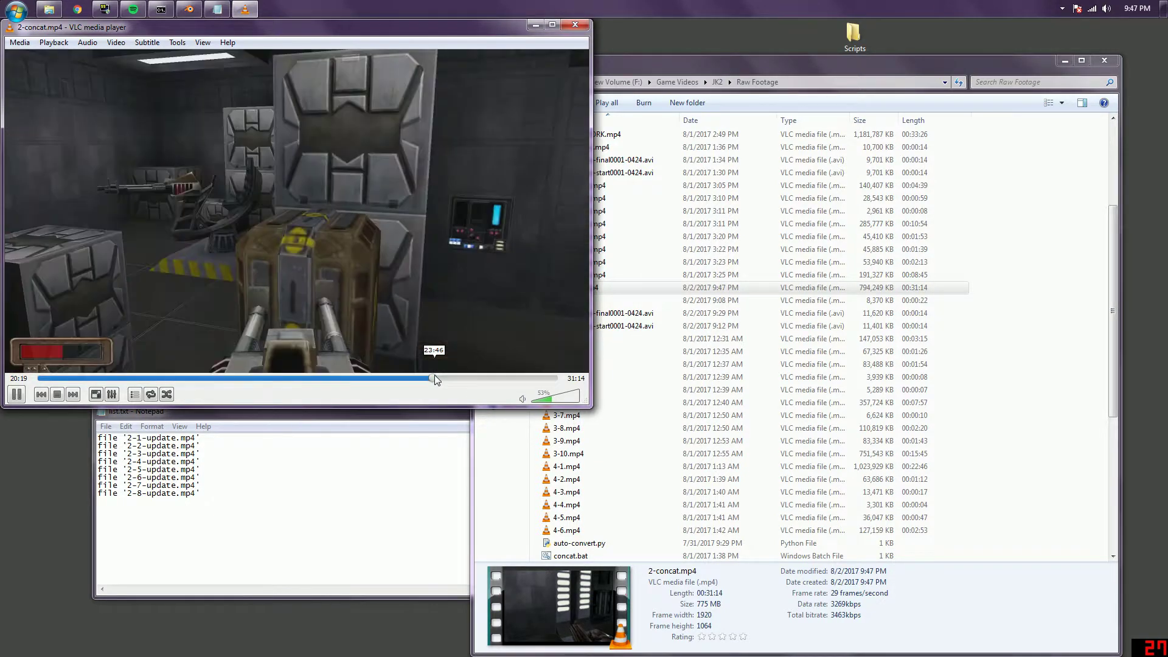
pyautogui.moveTo(480, 378); pyautogui.dragTo(540, 378)
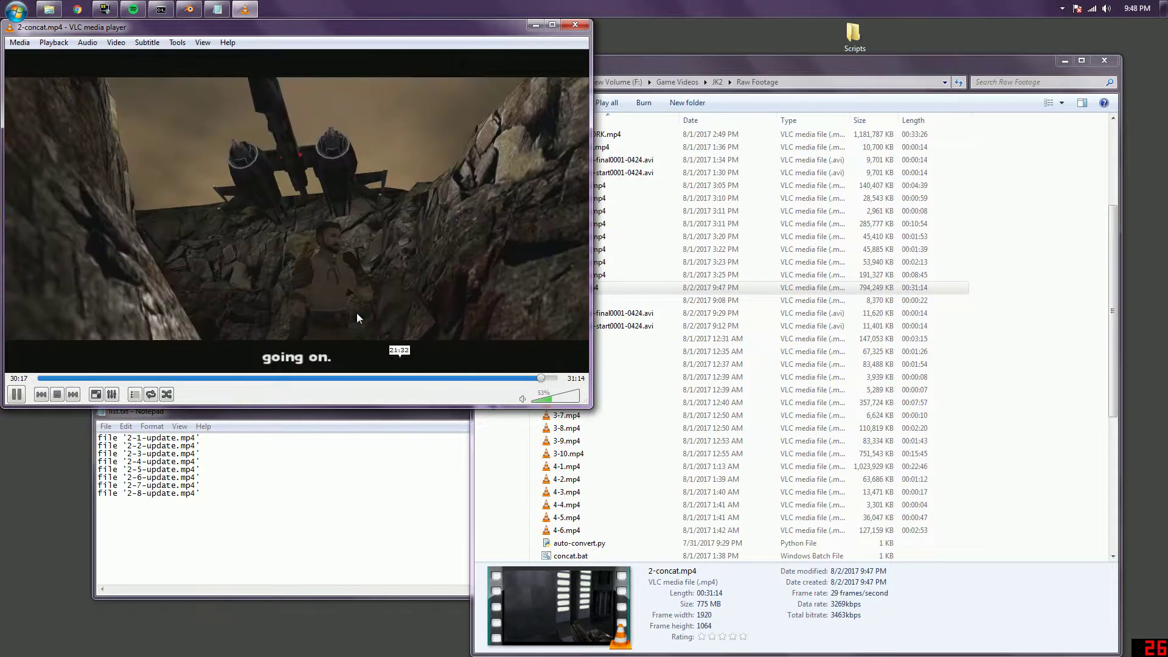
pyautogui.click(346, 265)
pyautogui.click(579, 27)
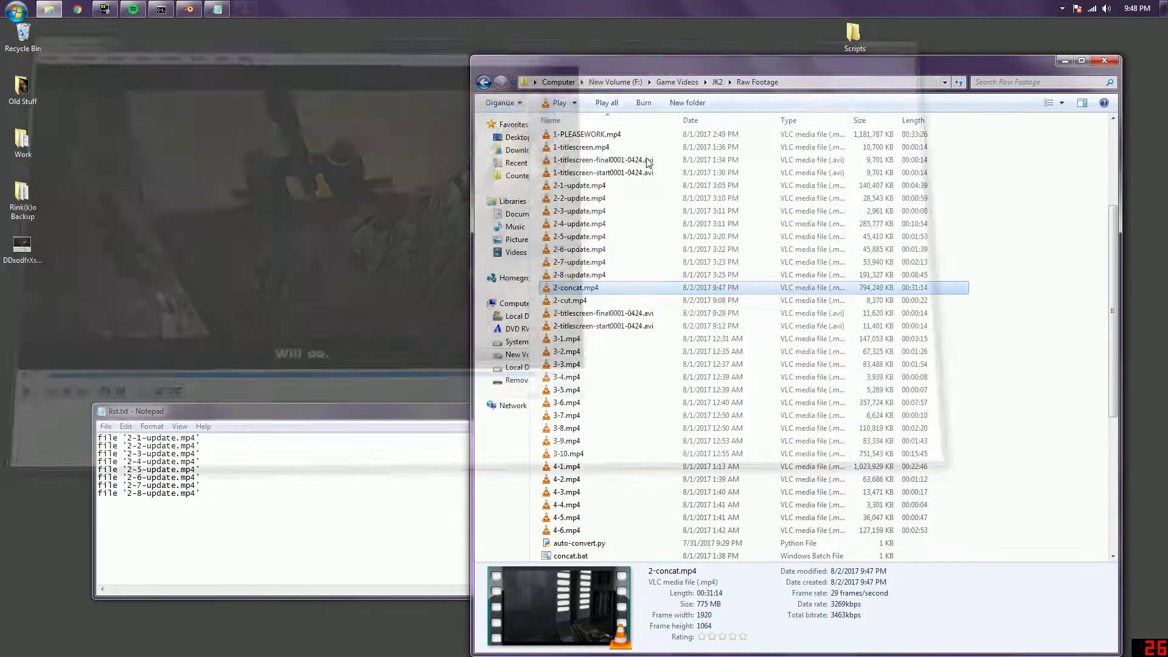
# Replace all the entries in list.txt with the beginning of a title screen line, file '2-titlesc.
pyautogui.moveTo(202, 494); pyautogui.dragTo(85, 440)
pyautogui.write('fi')
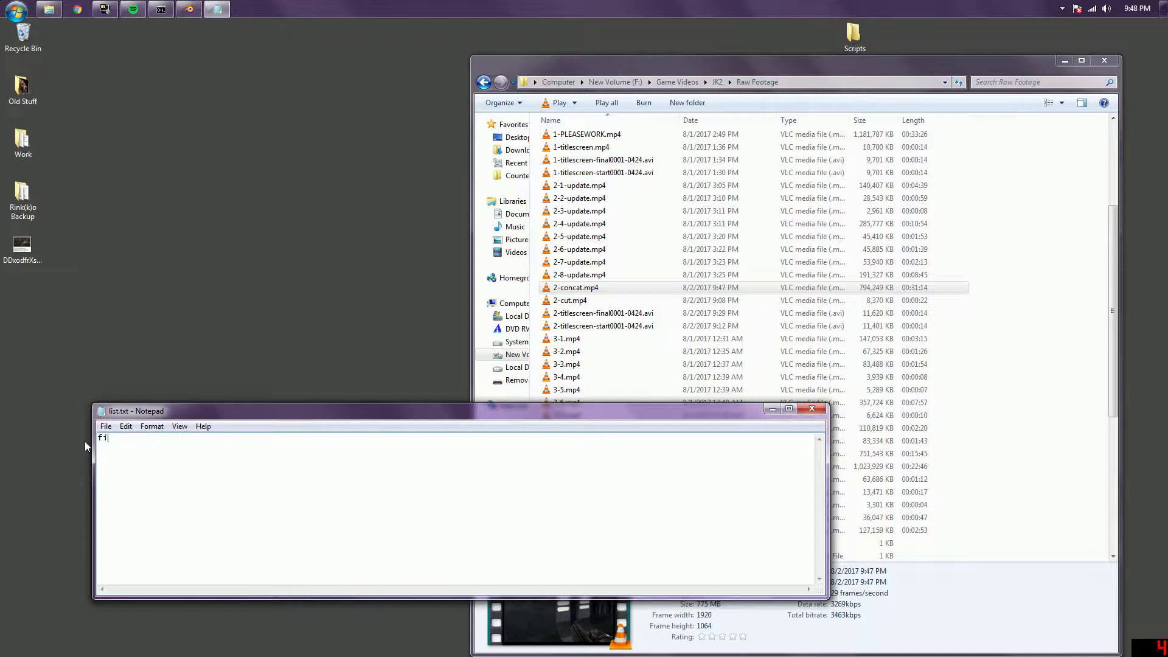
pyautogui.write("le '2-titlesc")
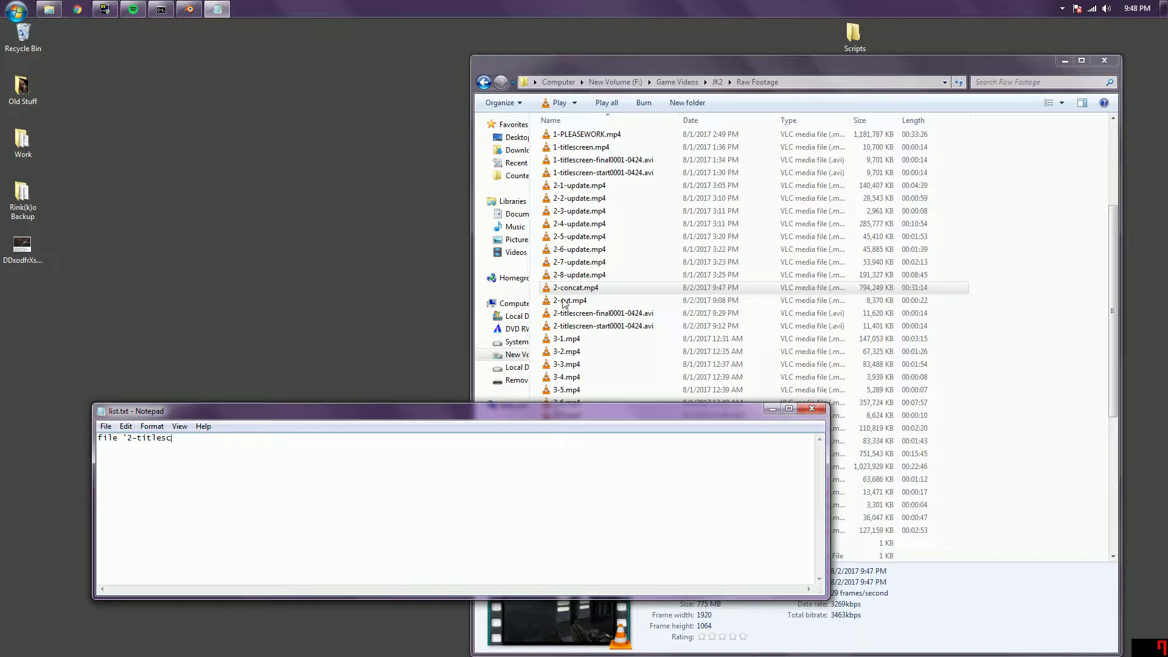
# Open convert.bat for editing and clear all of its commands.
pyautogui.click(686, 338)
pyautogui.scroll(-2, 662, 384)
pyautogui.scroll(-4, 661, 384)
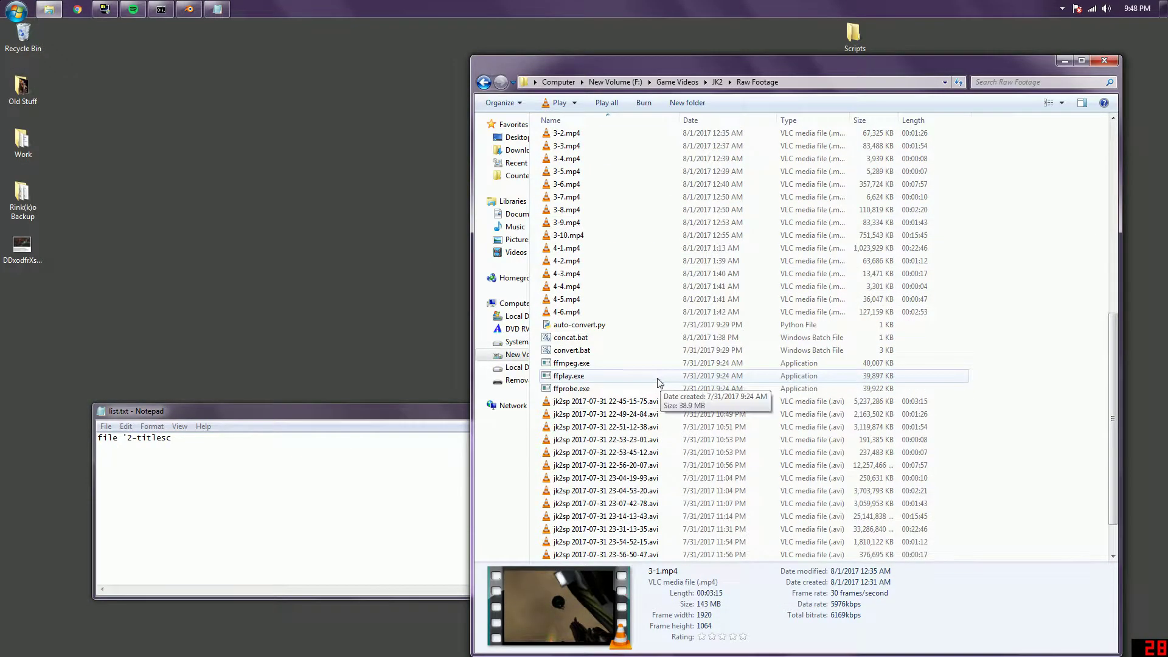
pyautogui.rightClick(590, 351)
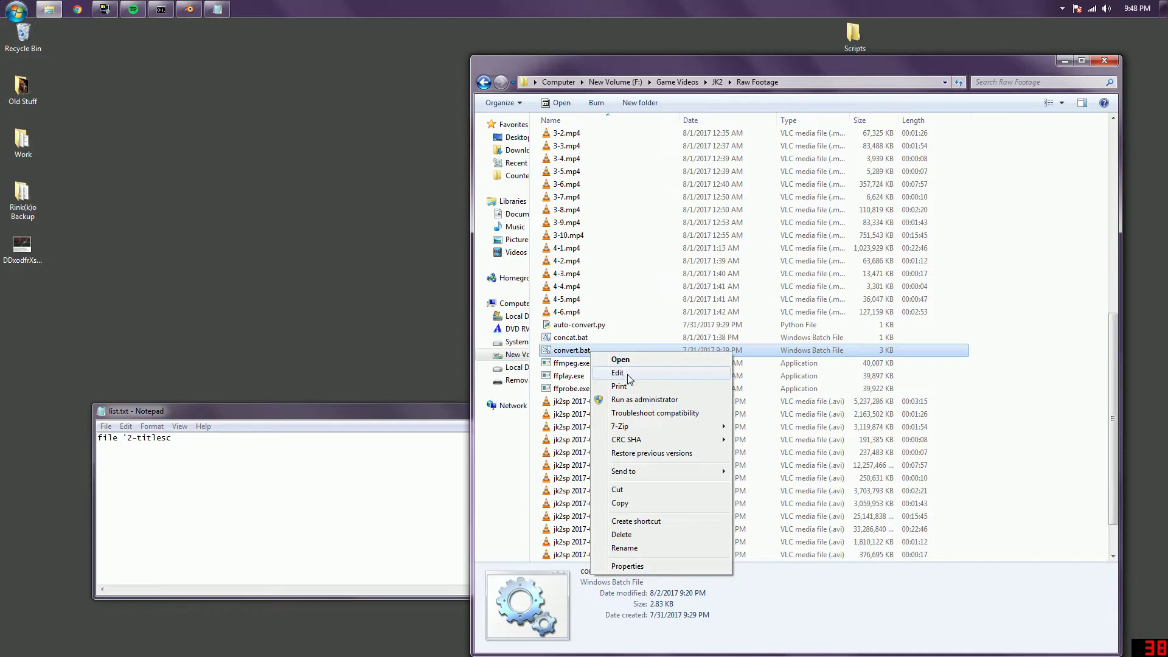
pyautogui.click(620, 373)
pyautogui.hotkey('ctrl', 'a')
pyautogui.press('Delete')
pyautogui.click(602, 464)
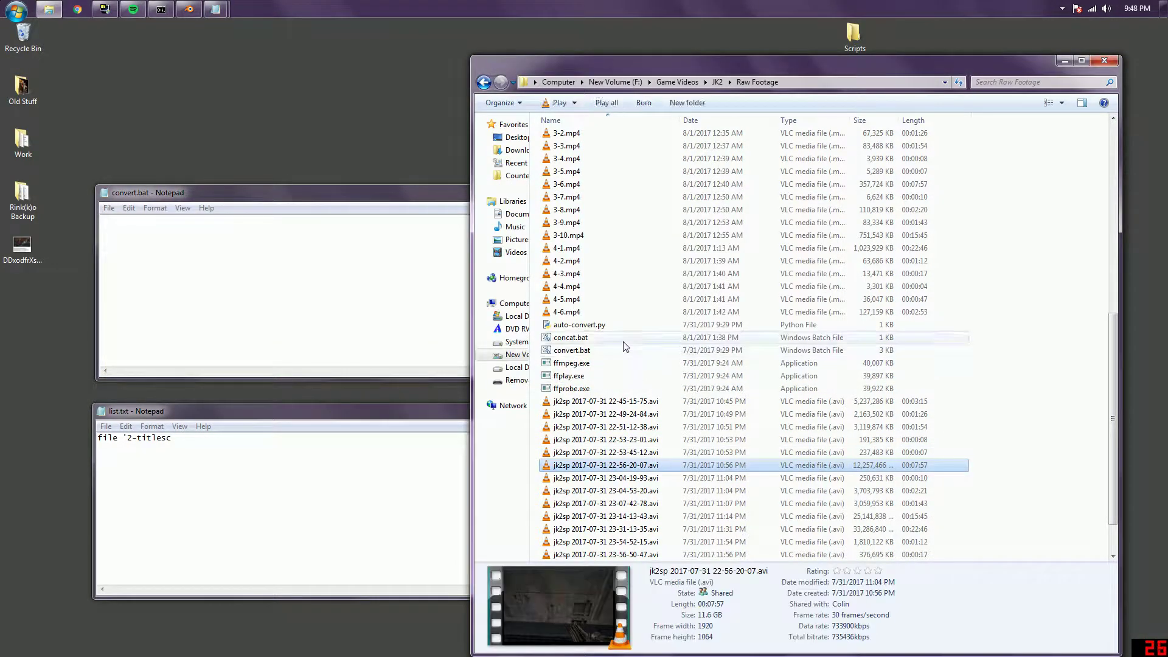
# Run auto-convert.py to regenerate the ffmpeg conversion commands, and close the emptied convert.bat window.
pyautogui.doubleClick(601, 325)
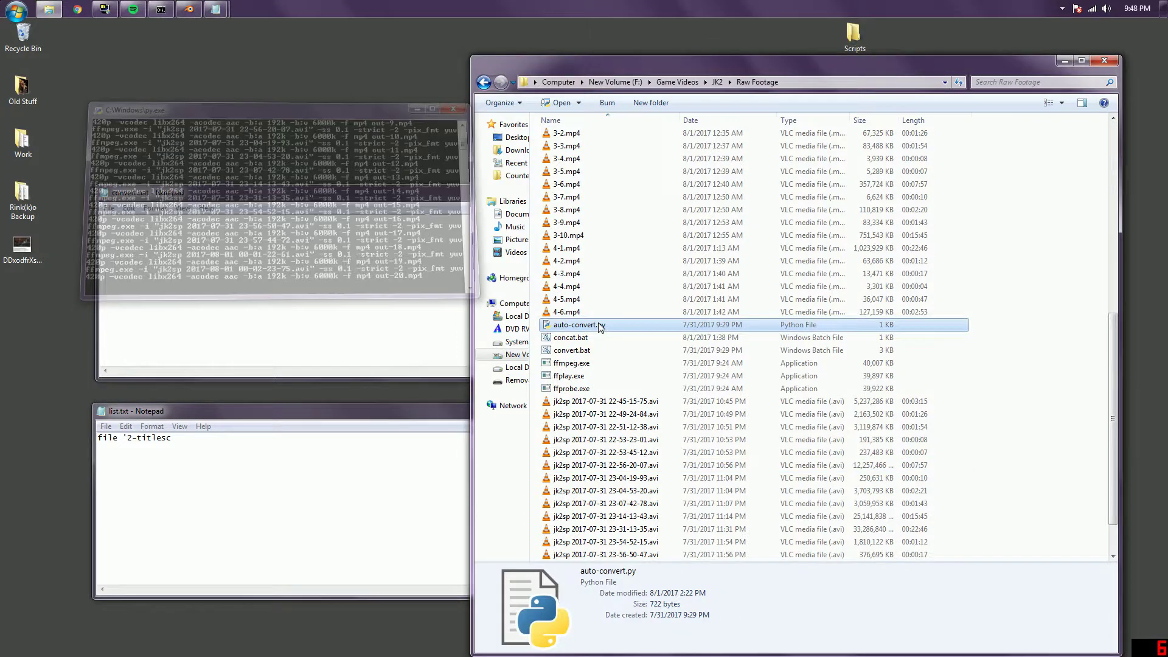
pyautogui.hotkey('alt', 'Tab')
pyautogui.click(814, 189)
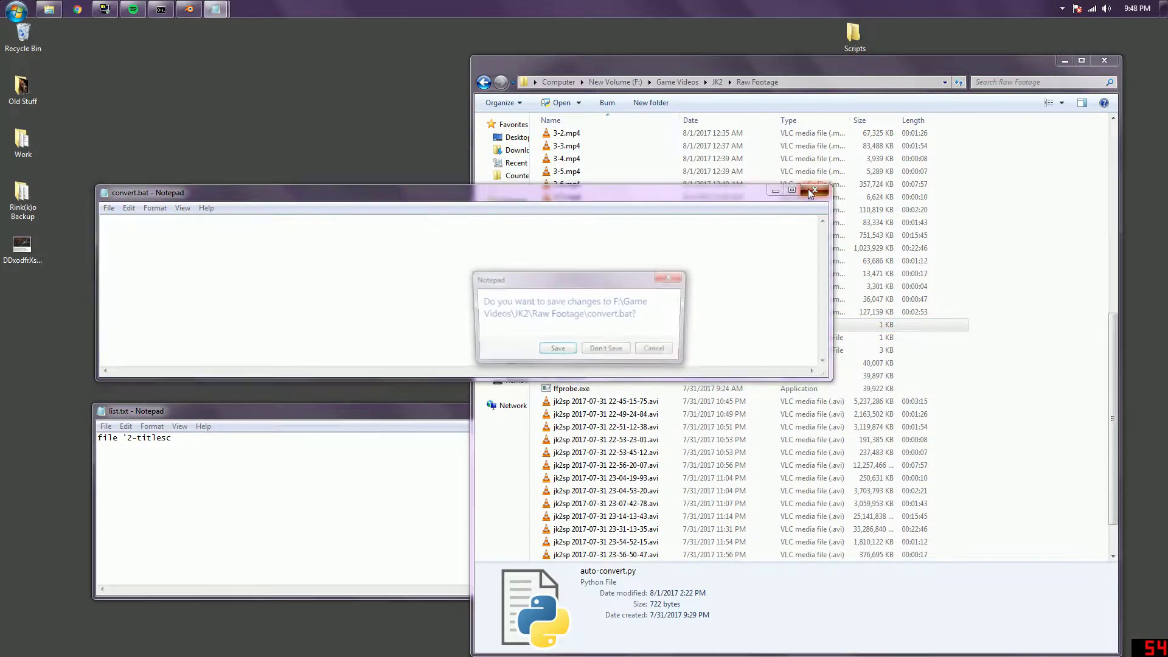
pyautogui.click(565, 349)
# Reopen convert.bat for editing and delete every command except the one converting 2-titlescreen-final0001-0424.avi.
pyautogui.rightClick(568, 350)
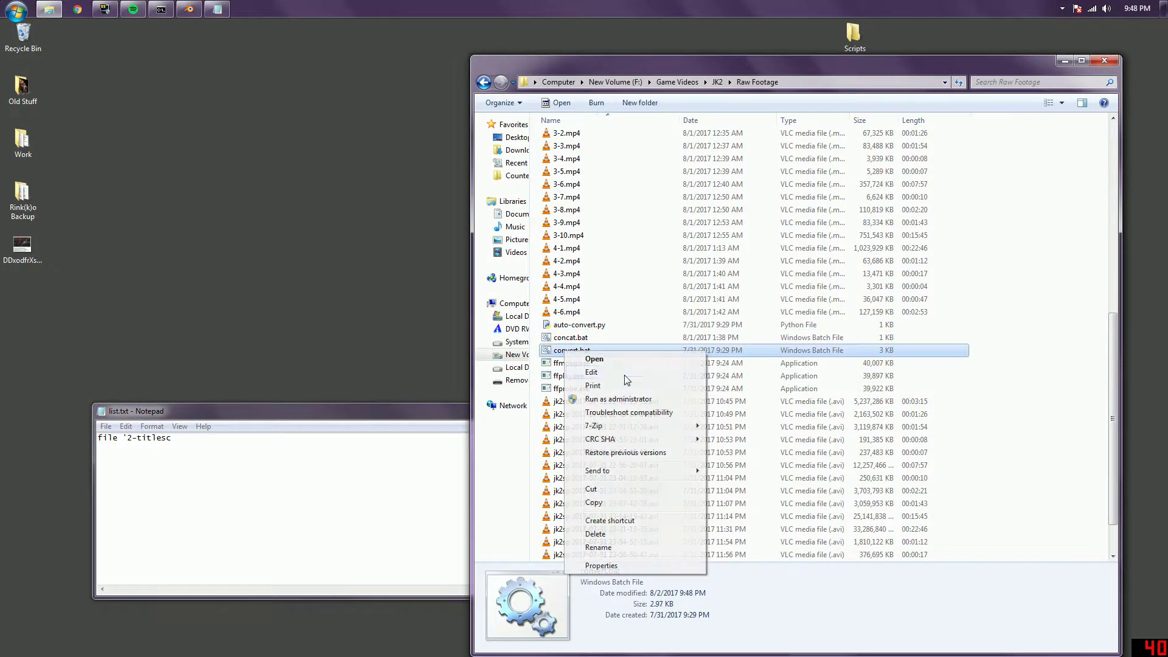
pyautogui.click(535, 373)
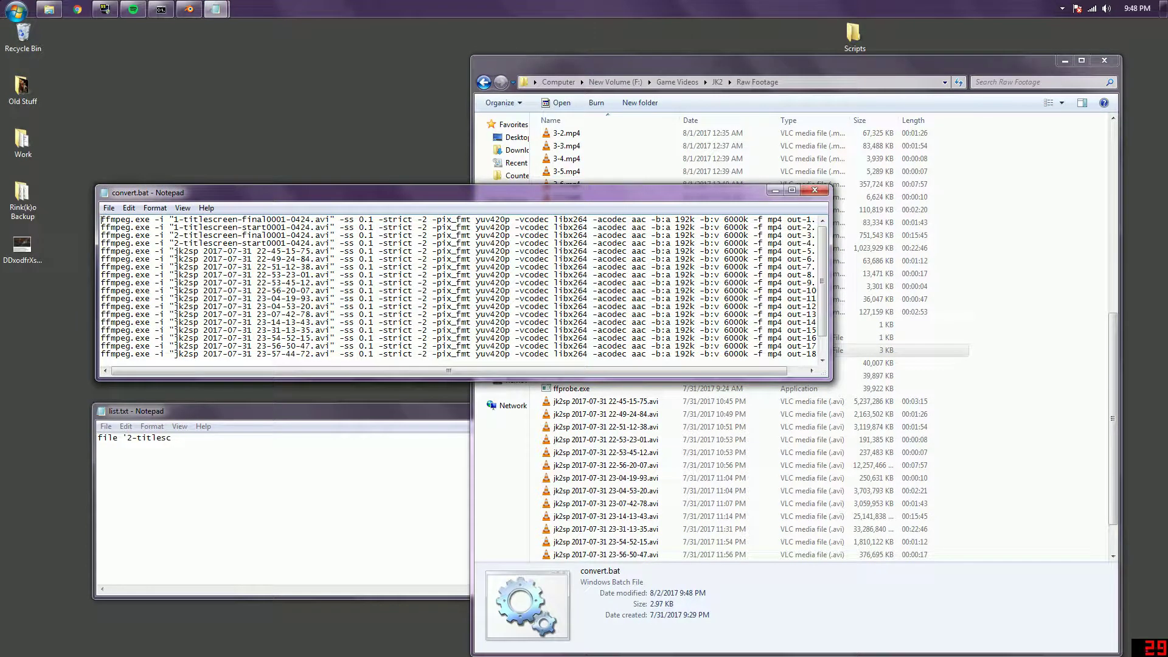
pyautogui.hotkey('ctrl', 'a')
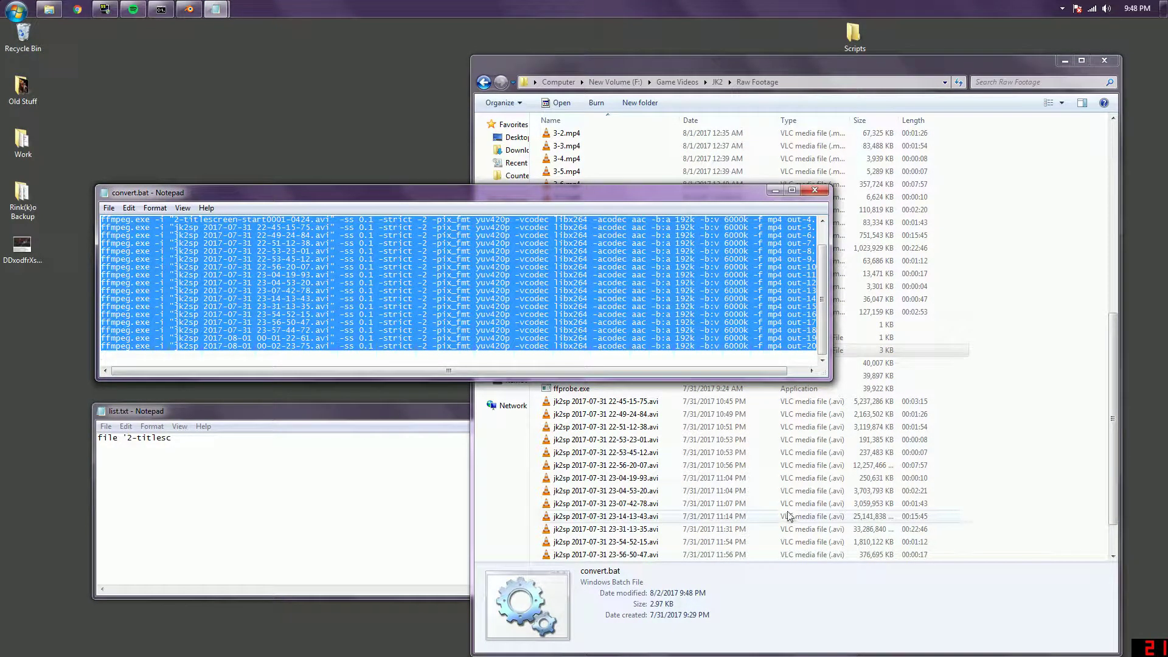
pyautogui.write('ffmpeg.exe -i "1-titlescreen-final0001-0424.avi" -ss 0.1 -strict -2 -pix_fmt yuv420p -vcodec libx264 -acodec aac -b:a 192k -b:v 6000k -f mp4 out-1.mp4 ffmpeg.exe -i "1-titlescreen-start0001-0424.avi" -ss 0.1 -strict -2 -pix_fmt yuv420p -vcodec libx264 -acodec aac -b:a 192k -b:v 6000k -f mp4 out-2.mp4 ffmpeg.exe -i "2-titlescreen-final0001-0424.avi" -ss 0.1 -strict -2 -pix_fmt yuv420p -vcodec libx264 -acodec aac -b:a 192k -b:v 6000k -f mp4 out-3.mp4')
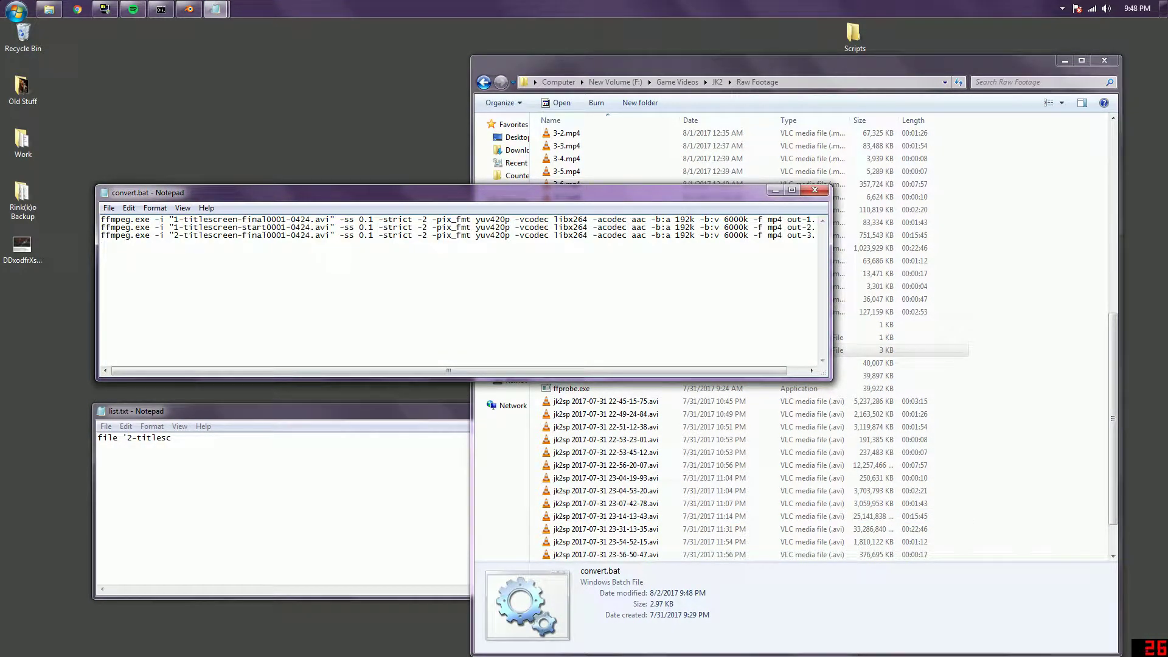
pyautogui.press('End')
pyautogui.hotkey('shift', 'Home')
pyautogui.hotkey('shift', 'Up')
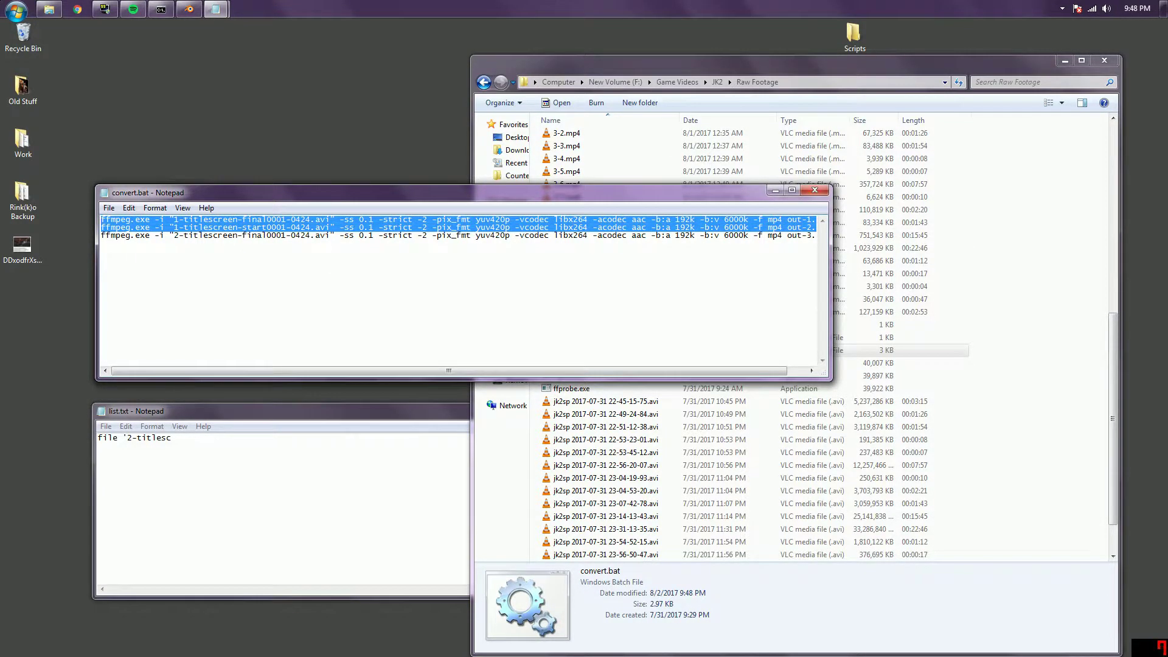
pyautogui.press('Delete')
pyautogui.press('Delete')
pyautogui.press('End')
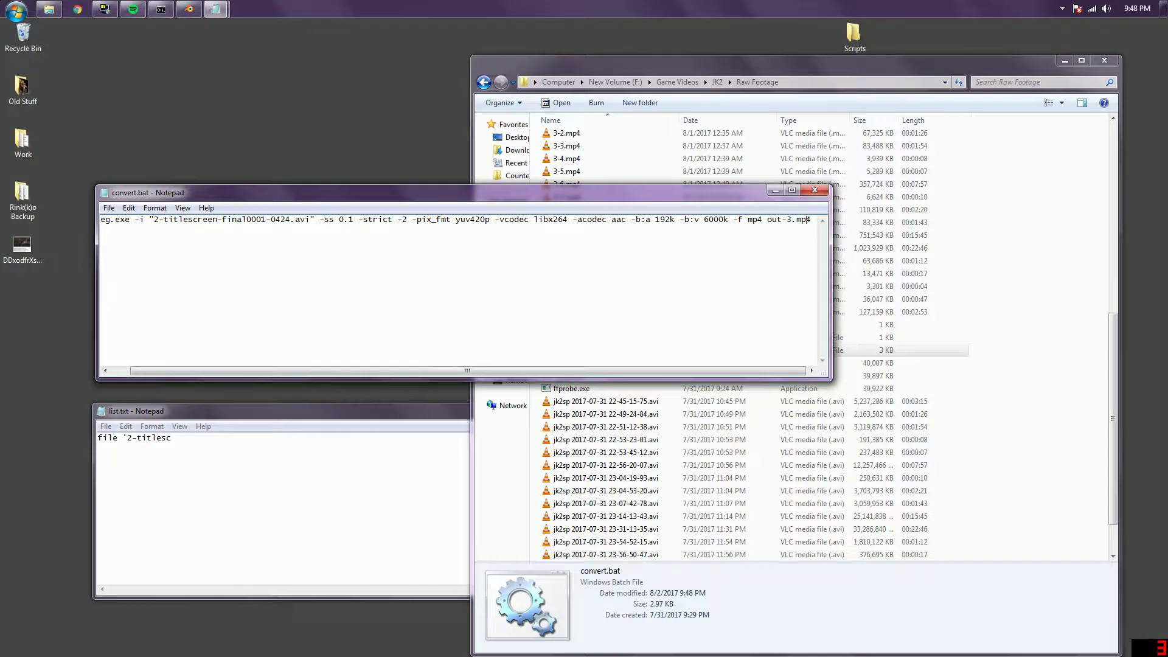
# Rename the output file in the remaining ffmpeg command to 2-titlescreen.mp4.
pyautogui.press('BackSpace')
pyautogui.press('BackSpace')
pyautogui.press('BackSpace')
pyautogui.press('BackSpace')
pyautogui.press('BackSpace')
pyautogui.write('2-titlescreen')
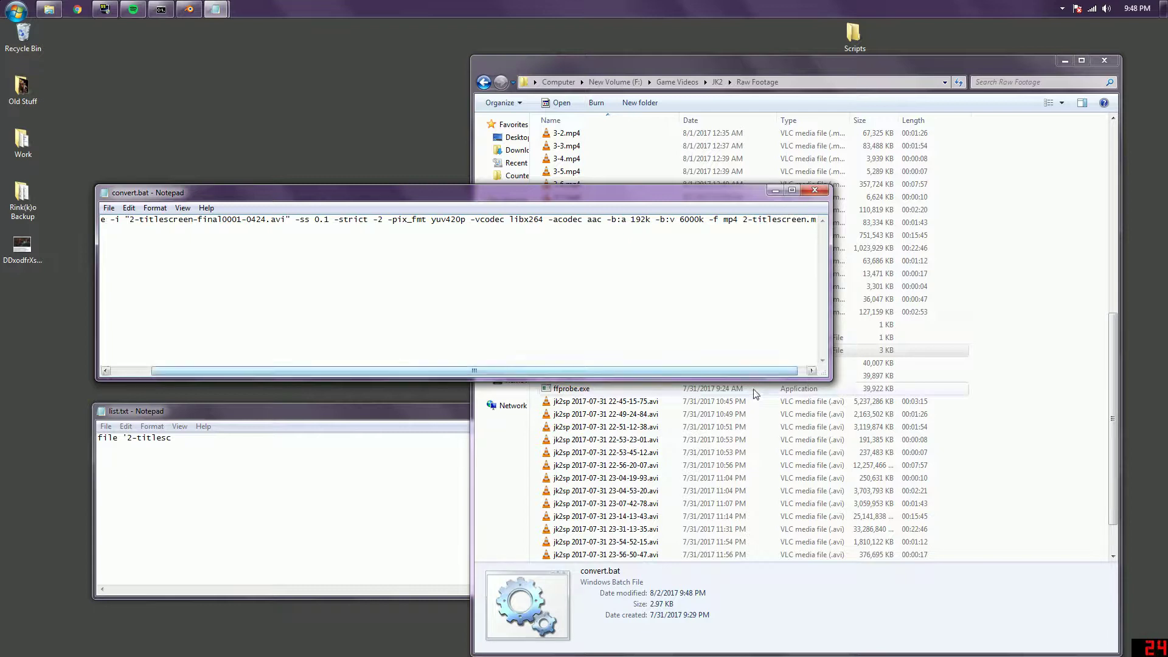
# Remove the -ss 0.1 option from the title screen conversion command, then save and close convert.bat.
pyautogui.moveTo(727, 371); pyautogui.dragTo(681, 371)
pyautogui.moveTo(340, 219); pyautogui.dragTo(374, 219)
pyautogui.press('BackSpace')
pyautogui.press('BackSpace')
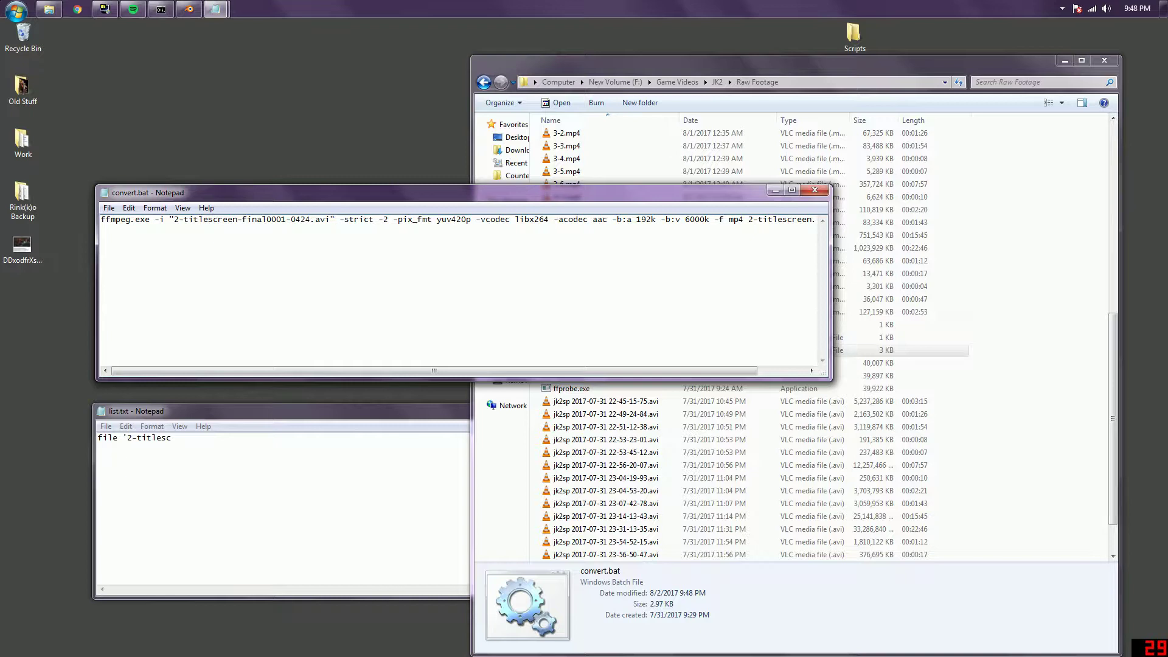
pyautogui.click(813, 193)
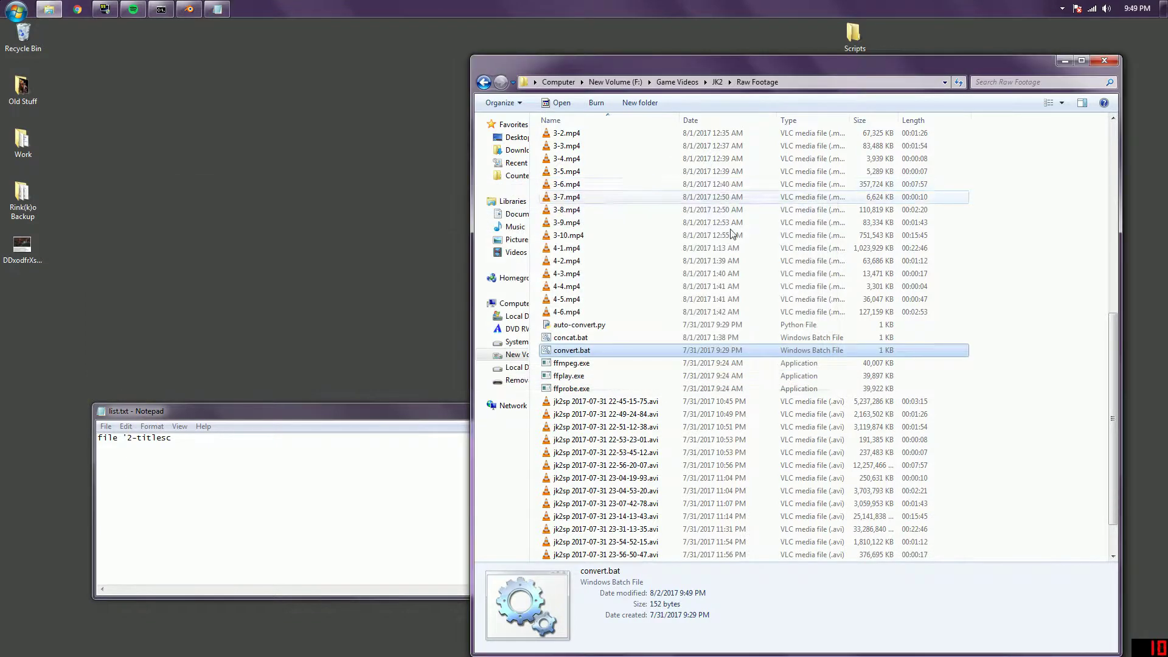
# Run convert.bat to convert the title screen to MP4, and locate 2-titlescreen.mp4 in the Raw Footage folder.
pyautogui.click(594, 351)
pyautogui.doubleClick(593, 349)
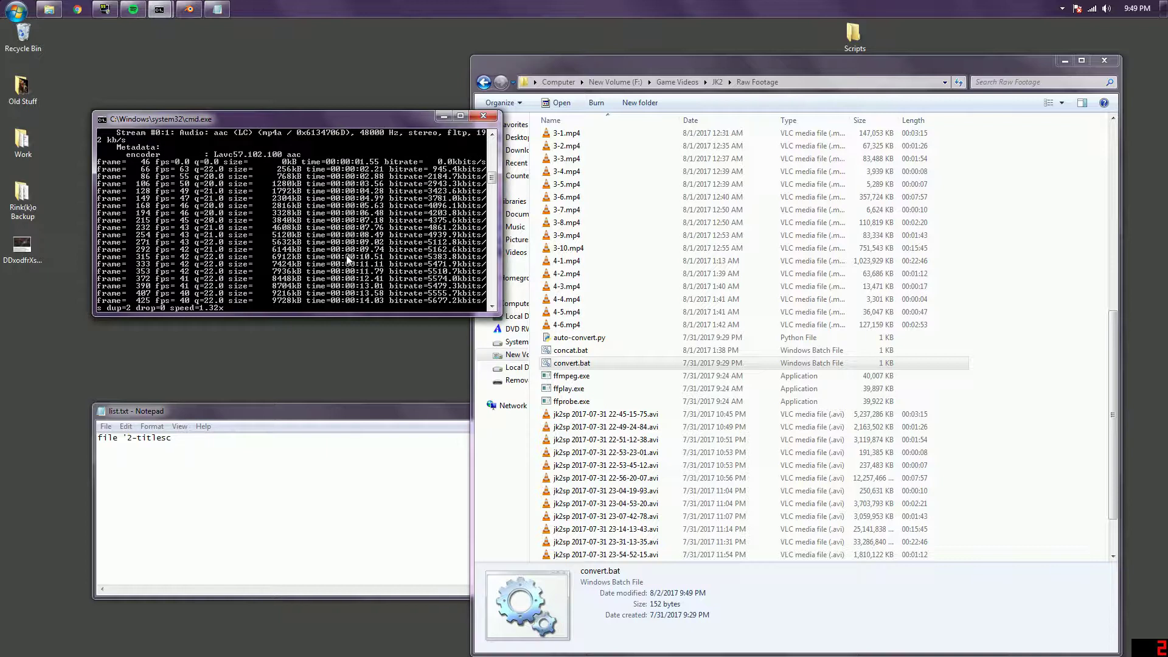
pyautogui.click(679, 297)
pyautogui.scroll(8, 585, 262)
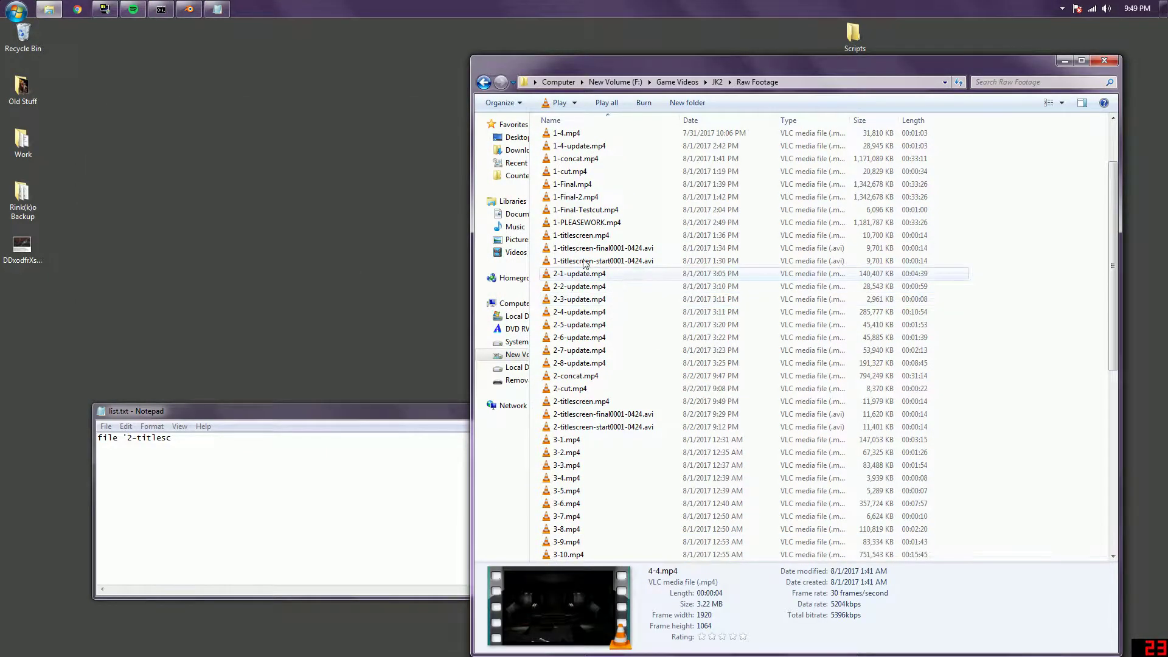
# Play 2-titlescreen.mp4, skip ahead toward its end to check it, and close the player.
pyautogui.doubleClick(581, 401)
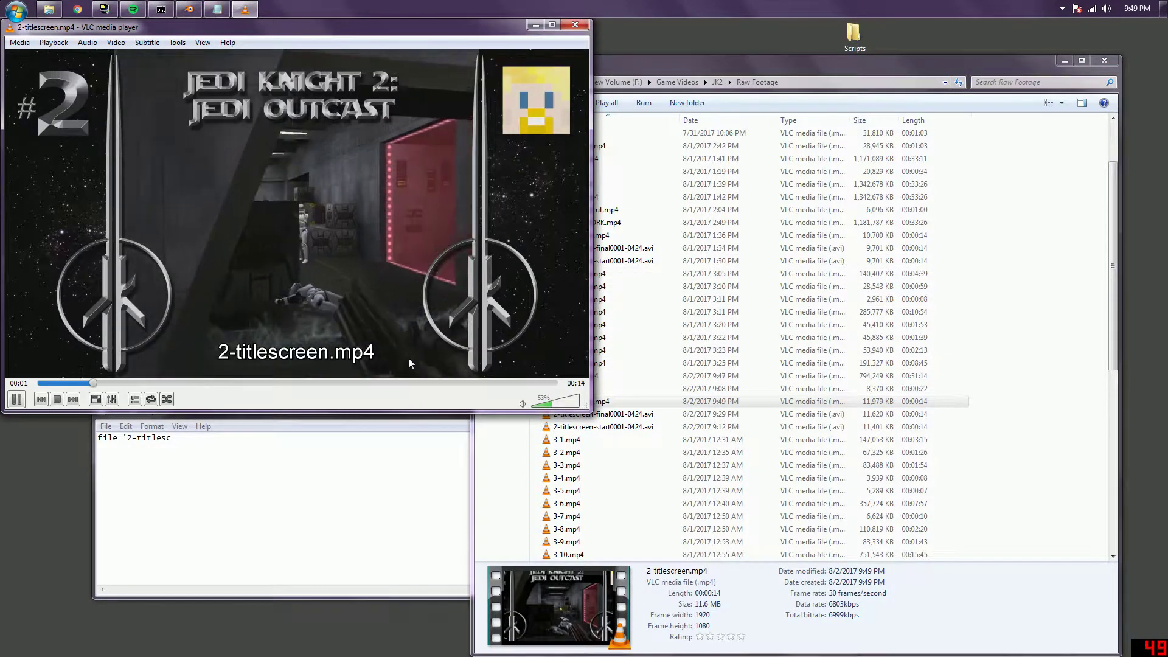
pyautogui.moveTo(394, 382); pyautogui.dragTo(465, 383)
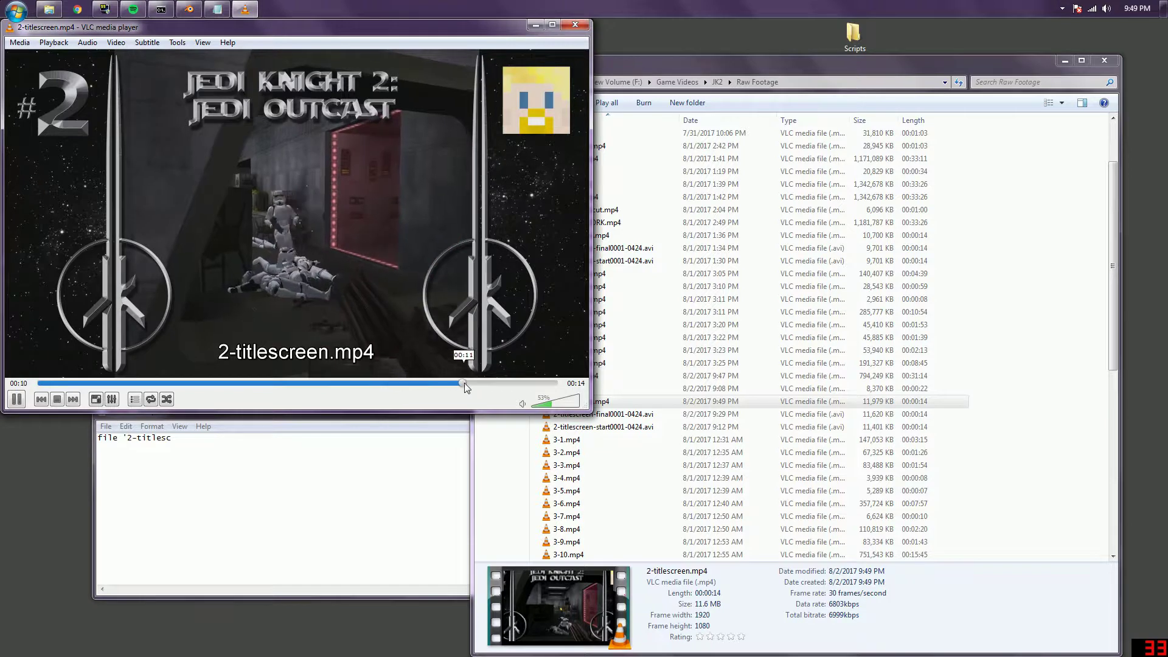
pyautogui.click(579, 27)
# Complete list.txt with the entries file '2-titlescreen.mp4' and file '2-concat.mp4', then save and close it.
pyautogui.scroll(-10, 587, 359)
pyautogui.click(280, 511)
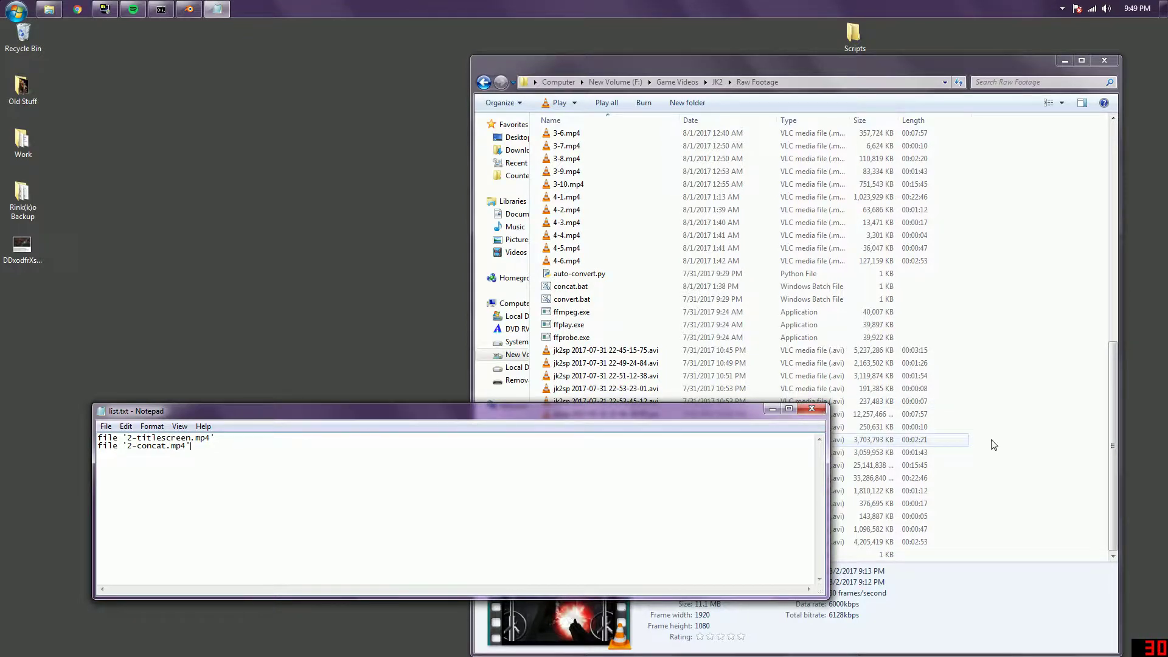
pyautogui.click(818, 413)
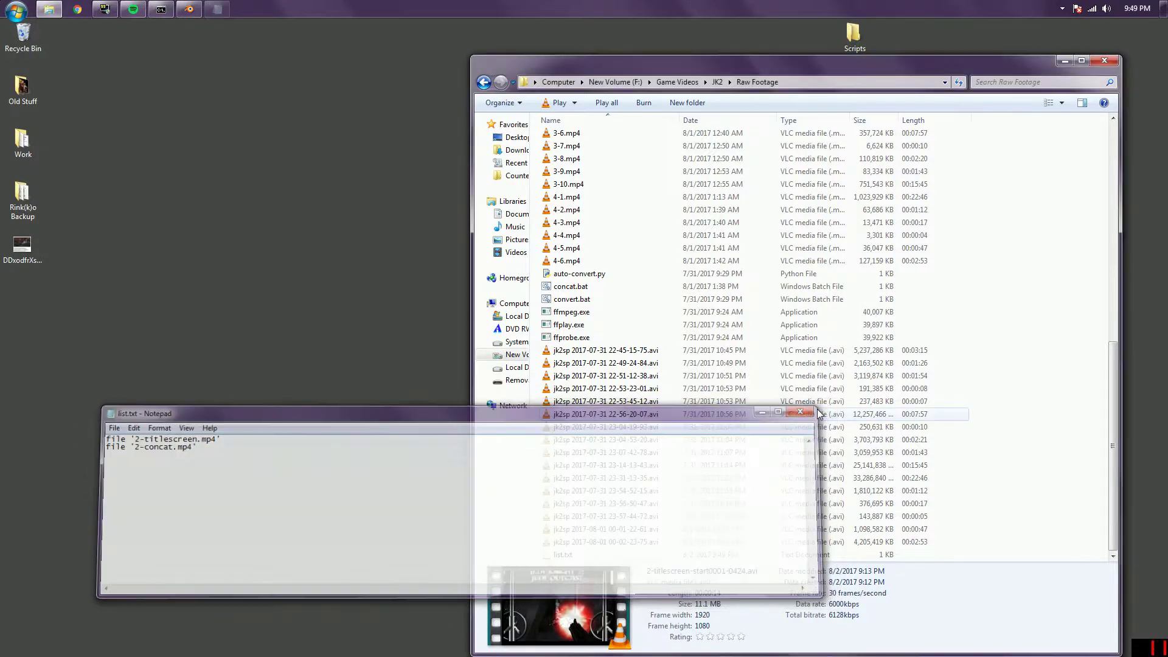
# Set the output file in concat.bat to 2-final-please.mp4, save it, and run the batch file.
pyautogui.rightClick(577, 289)
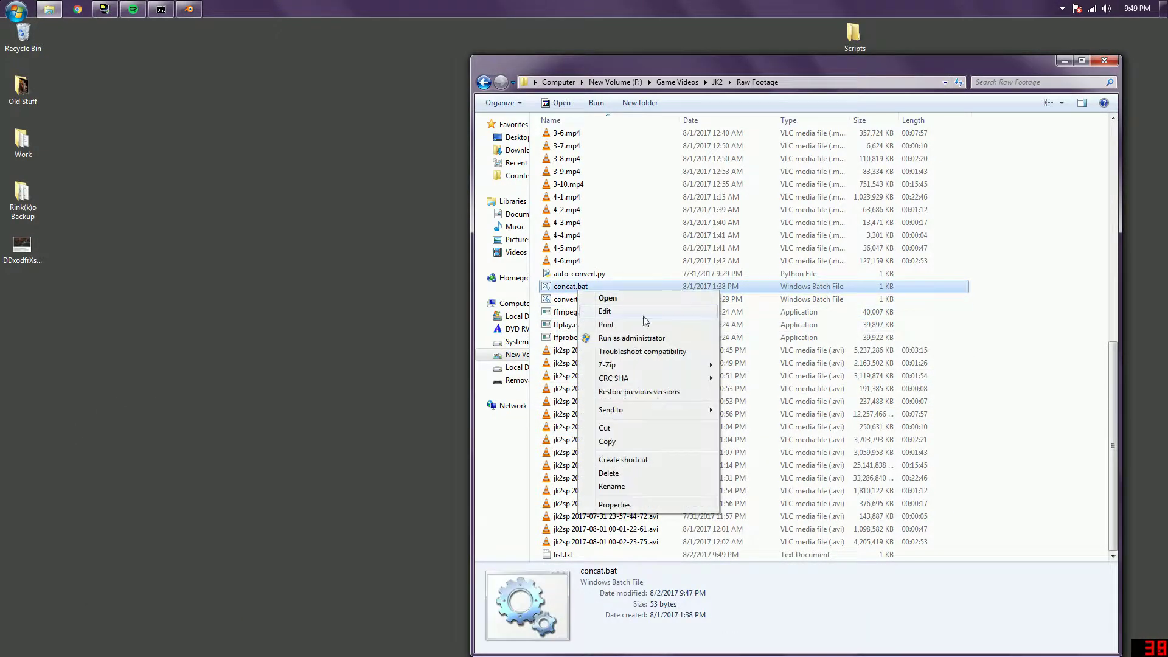
pyautogui.click(642, 315)
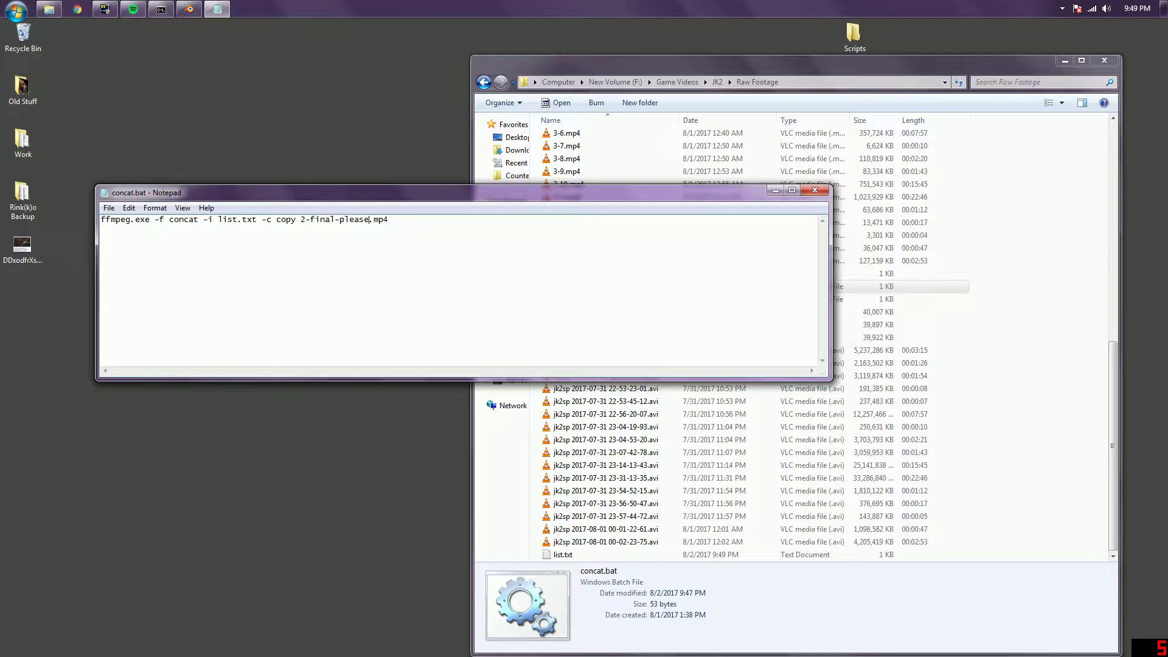
pyautogui.click(814, 190)
pyautogui.doubleClick(578, 288)
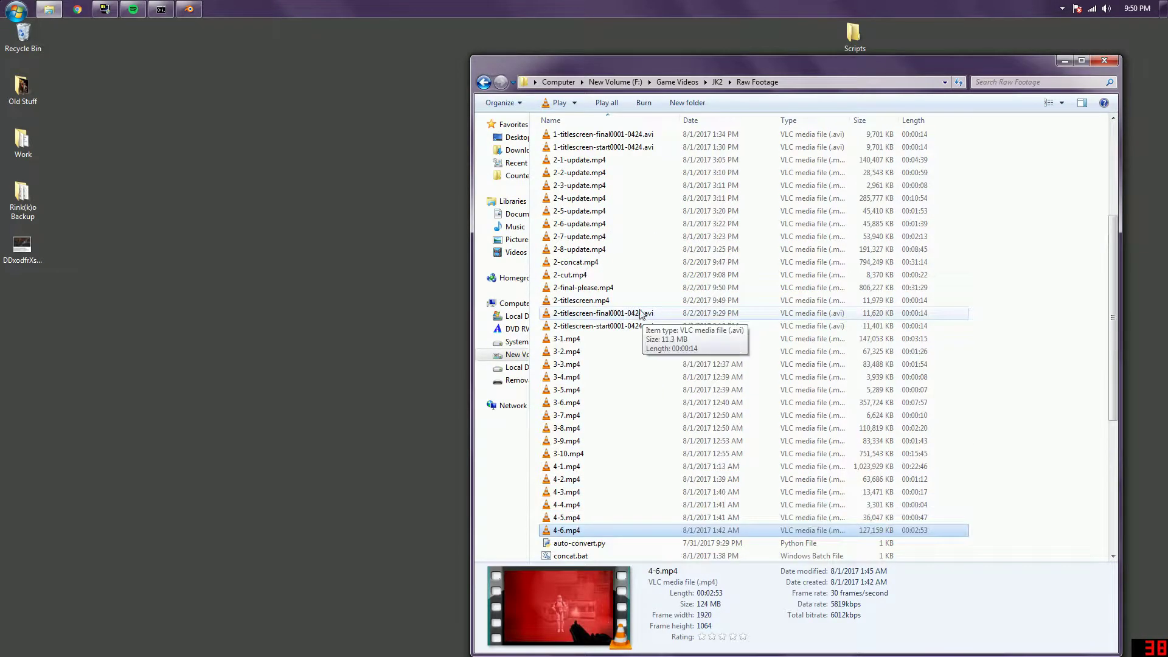
# Play 2-final-please.mp4, skip forward through several minutes to check the joined footage, and close the player.
pyautogui.doubleClick(612, 289)
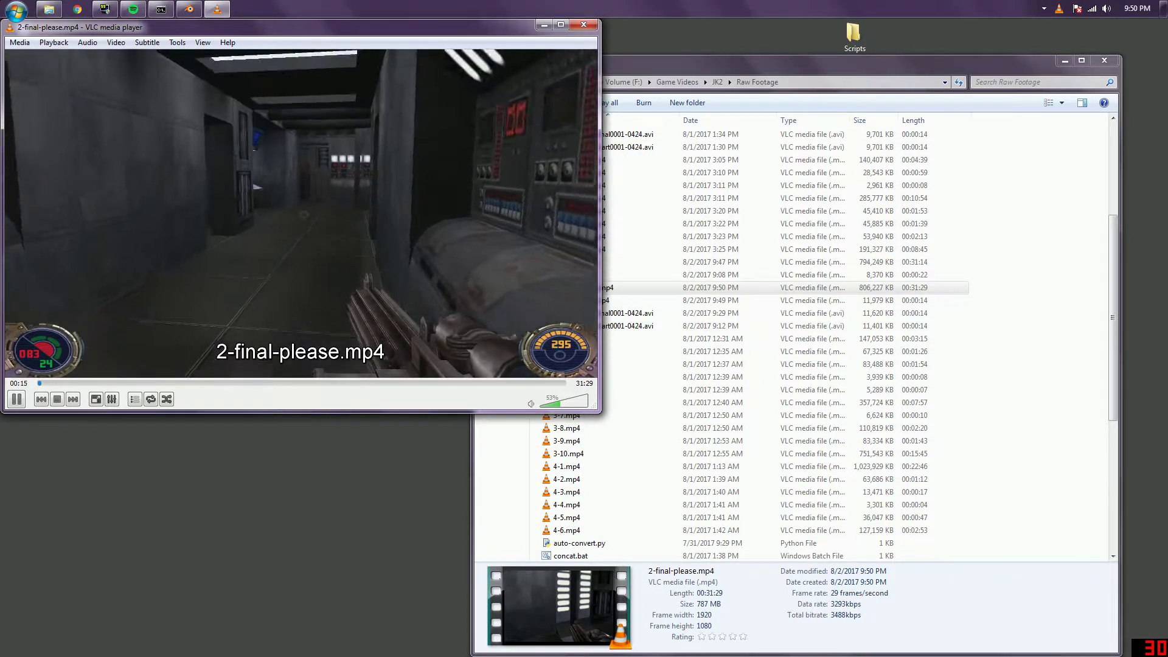
pyautogui.hotkey('ctrl', 'Right')
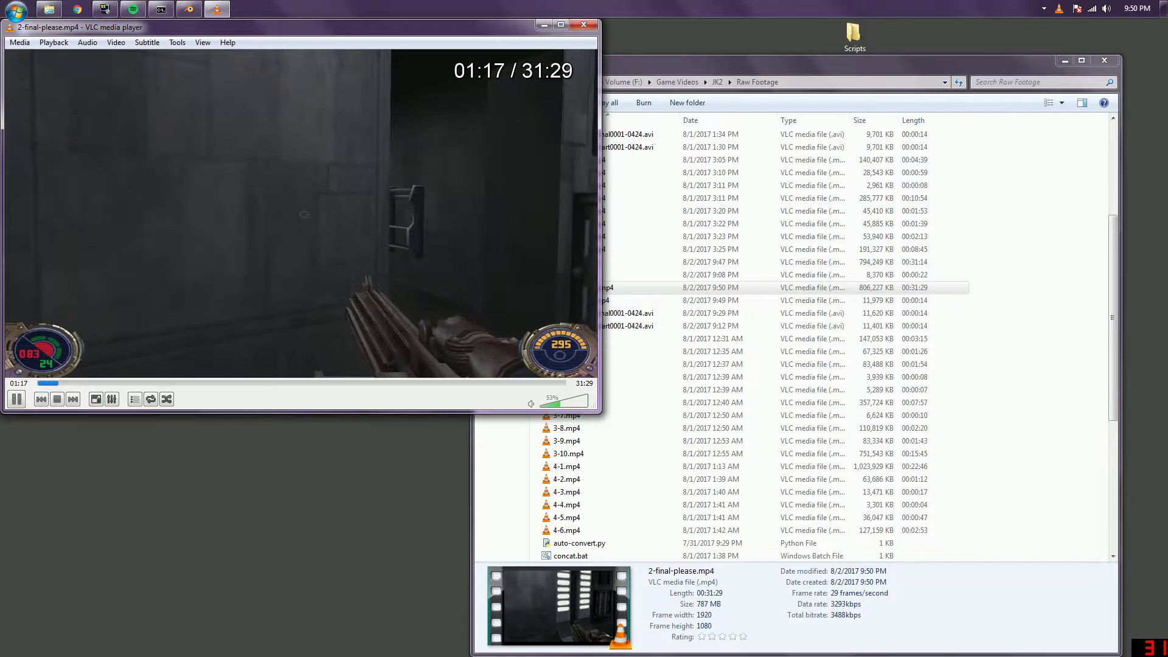
pyautogui.hotkey('ctrl', 'Right')
pyautogui.hotkey('ctrl', 'Right')
pyautogui.hotkey('ctrl', 'Right')
pyautogui.hotkey('ctrl', 'Right')
pyautogui.hotkey('ctrl', 'Right')
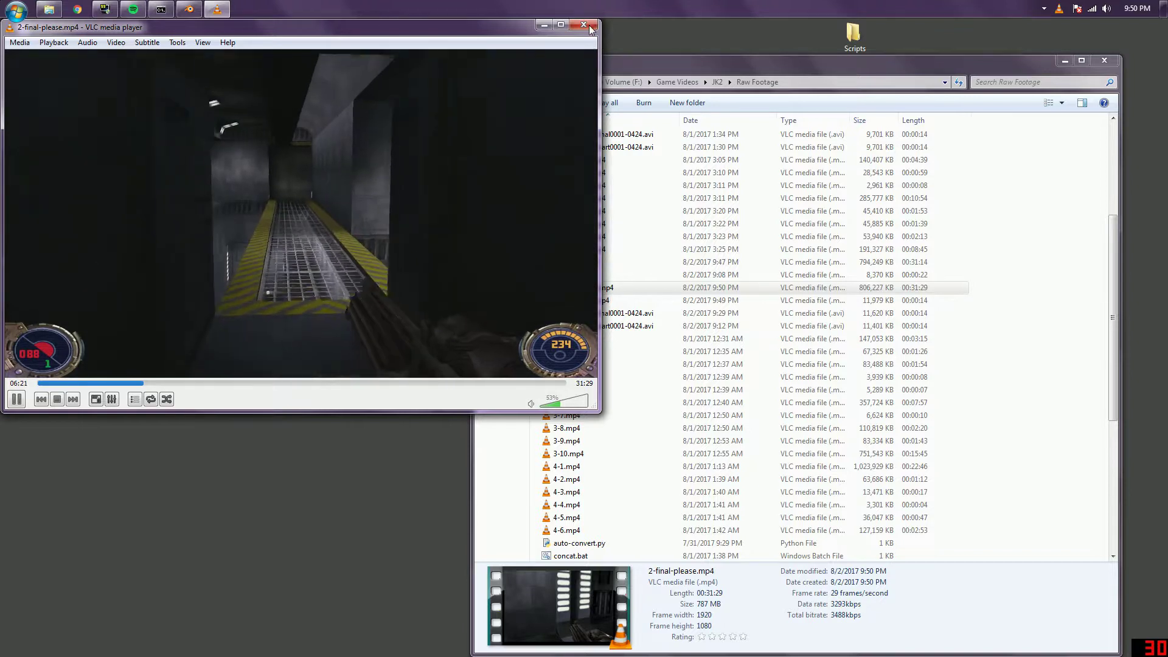
pyautogui.click(588, 24)
# Rename 2-final-please.mp4 in the Raw Footage folder to 2-Final.mp4.
pyautogui.click(788, 351)
pyautogui.scroll(-5, 791, 359)
pyautogui.scroll(9, 791, 359)
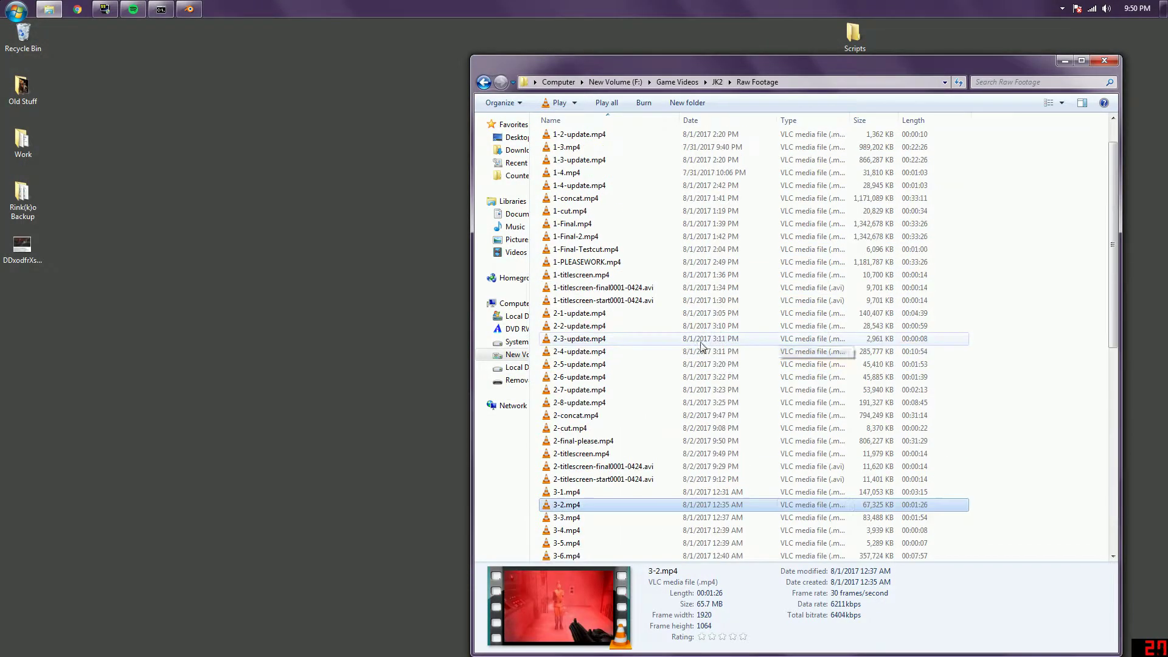
pyautogui.click(608, 444)
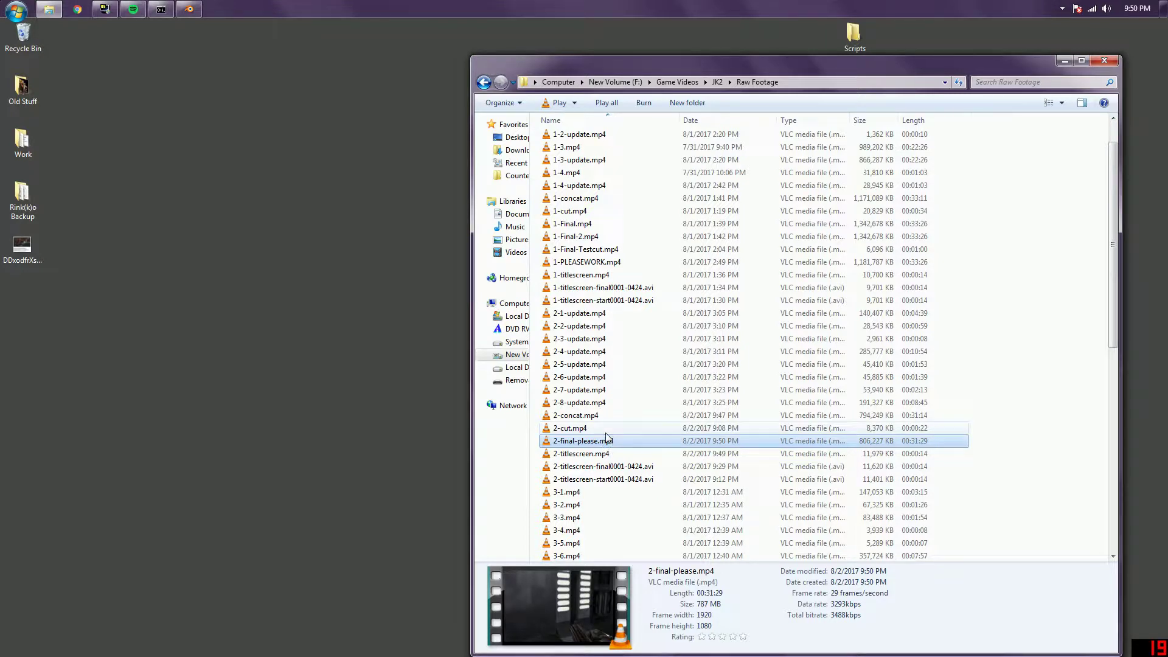
pyautogui.press('F2')
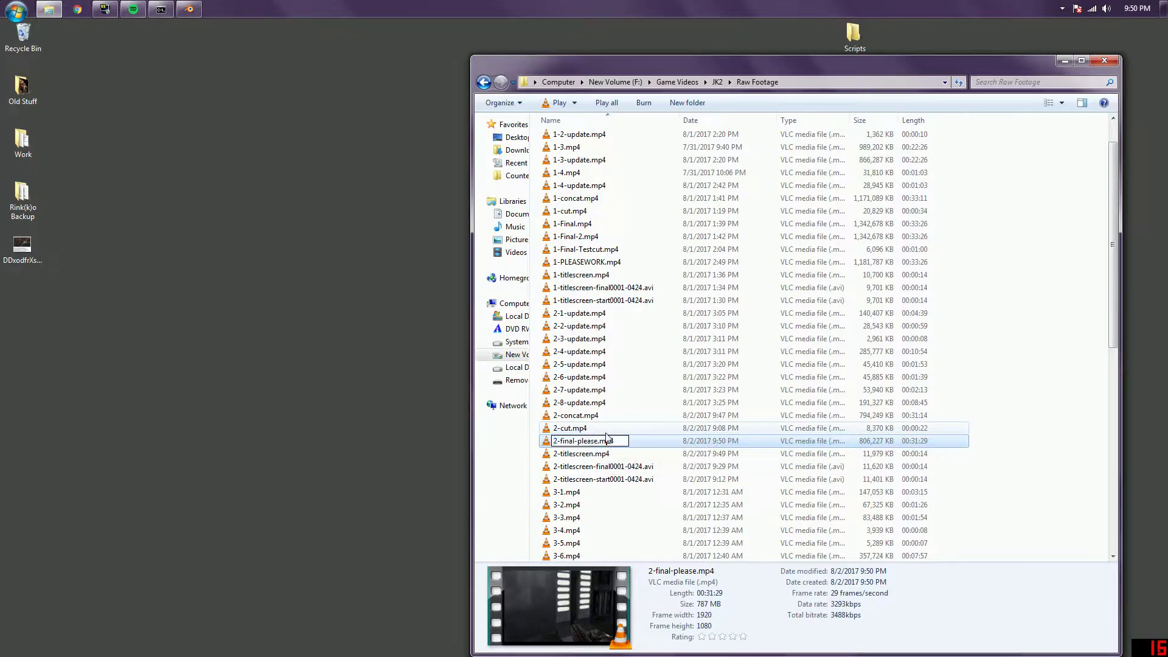
pyautogui.write('2-Final')
pyautogui.press('Return')
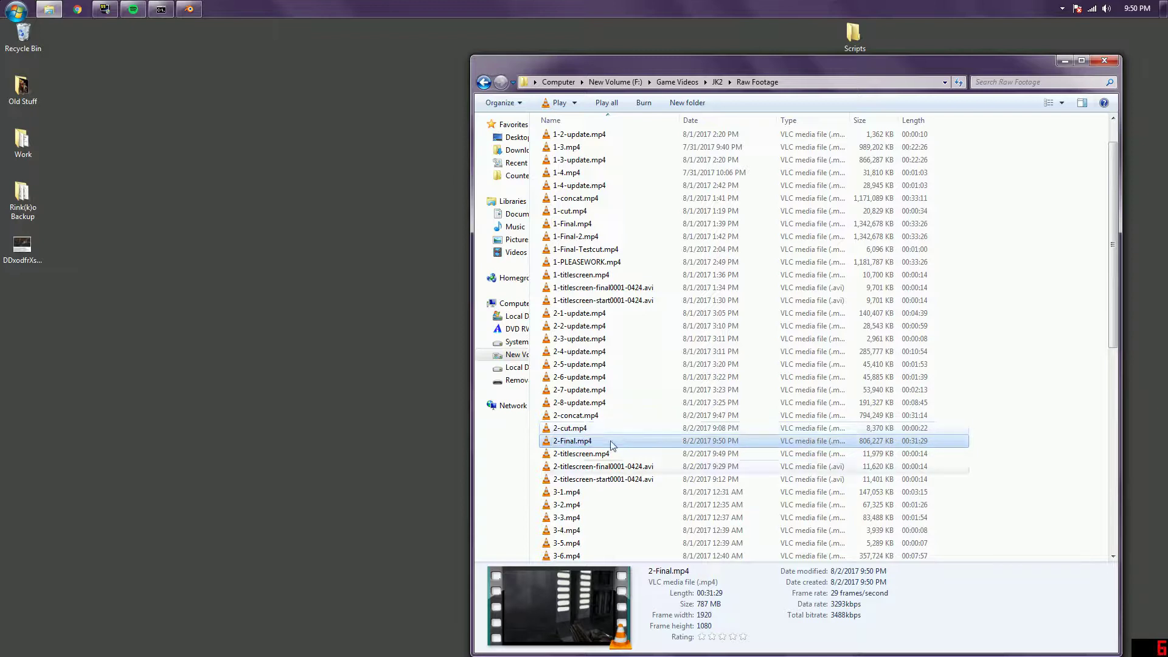
# Create a folder named Final Videos in the JK2 folder and copy 2-Final.mp4 into it.
pyautogui.press('BackSpace')
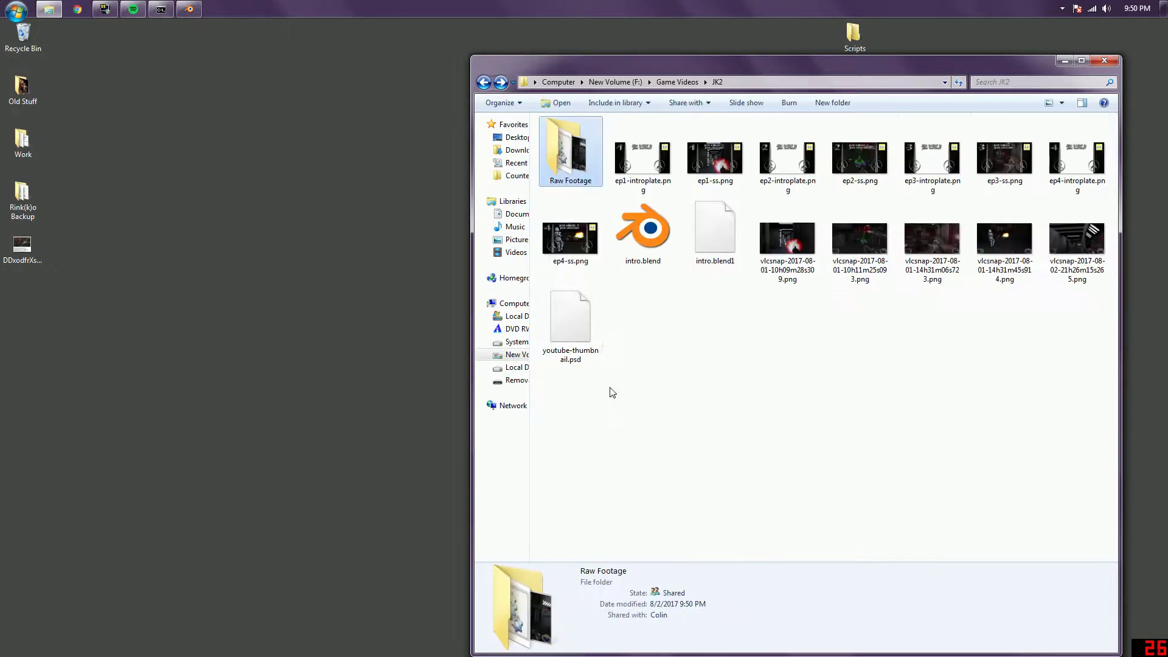
pyautogui.rightClick(666, 356)
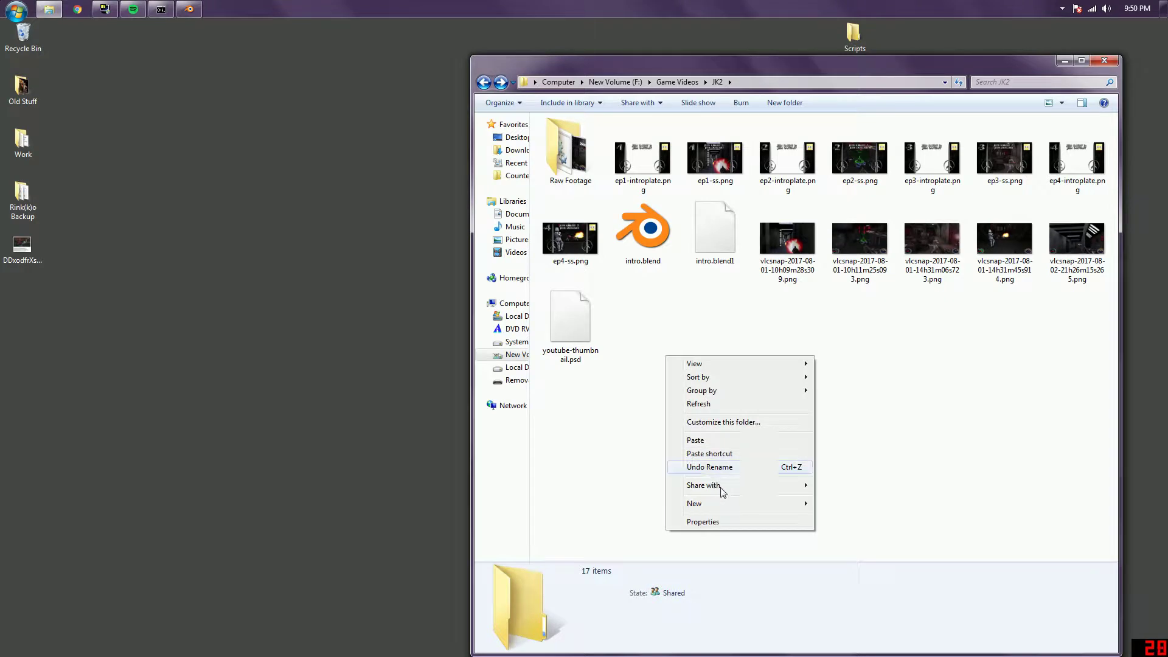
pyautogui.moveTo(736, 506)
pyautogui.click(846, 503)
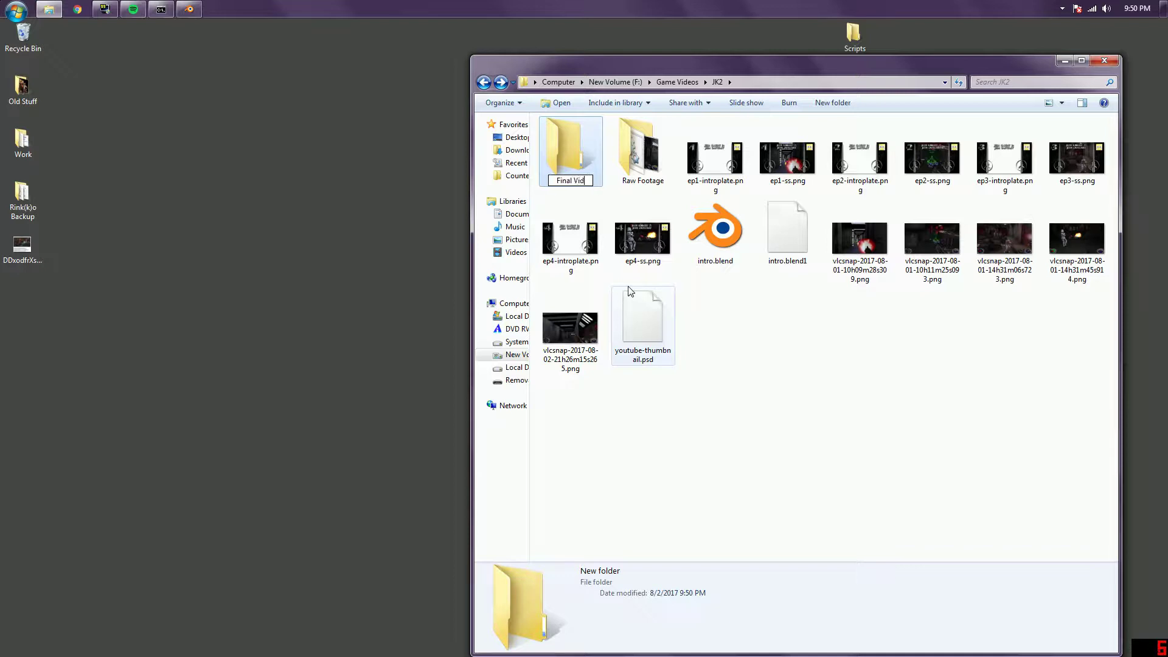
pyautogui.press('Return')
pyautogui.press('Return')
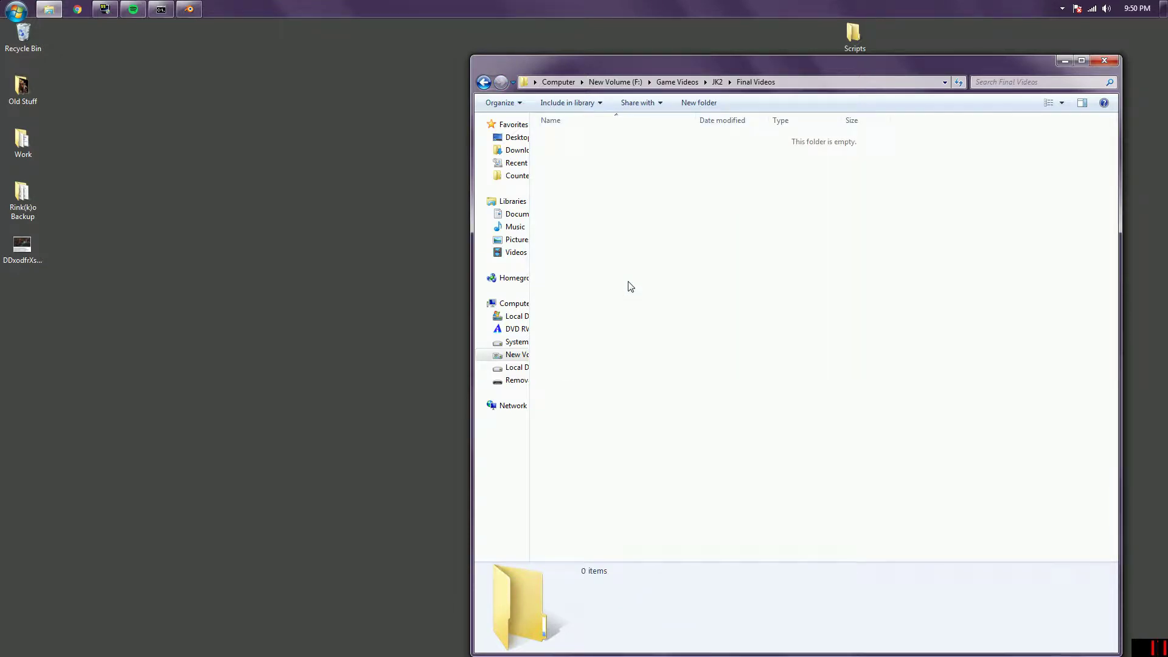
pyautogui.hotkey('ctrl', 'v')
# Check how the finished videos folder is named in Game Videos > Factorio, and return to the JK2 folder.
pyautogui.click(513, 356)
pyautogui.doubleClick(587, 152)
pyautogui.doubleClick(572, 152)
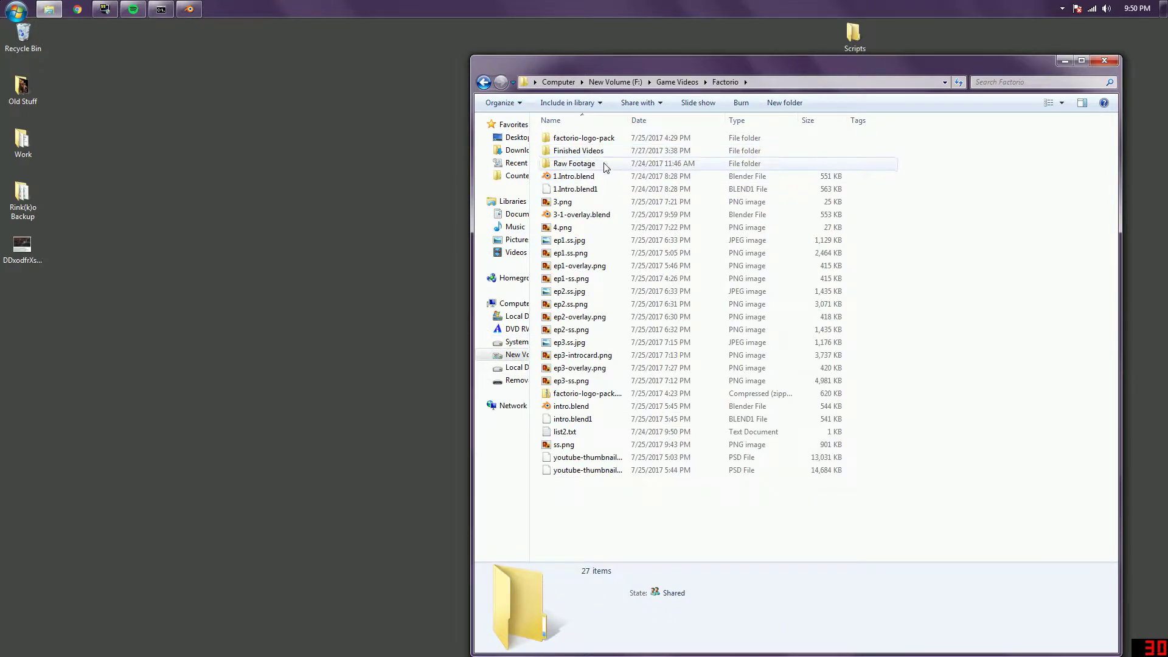
pyautogui.press('BackSpace')
pyautogui.doubleClick(560, 163)
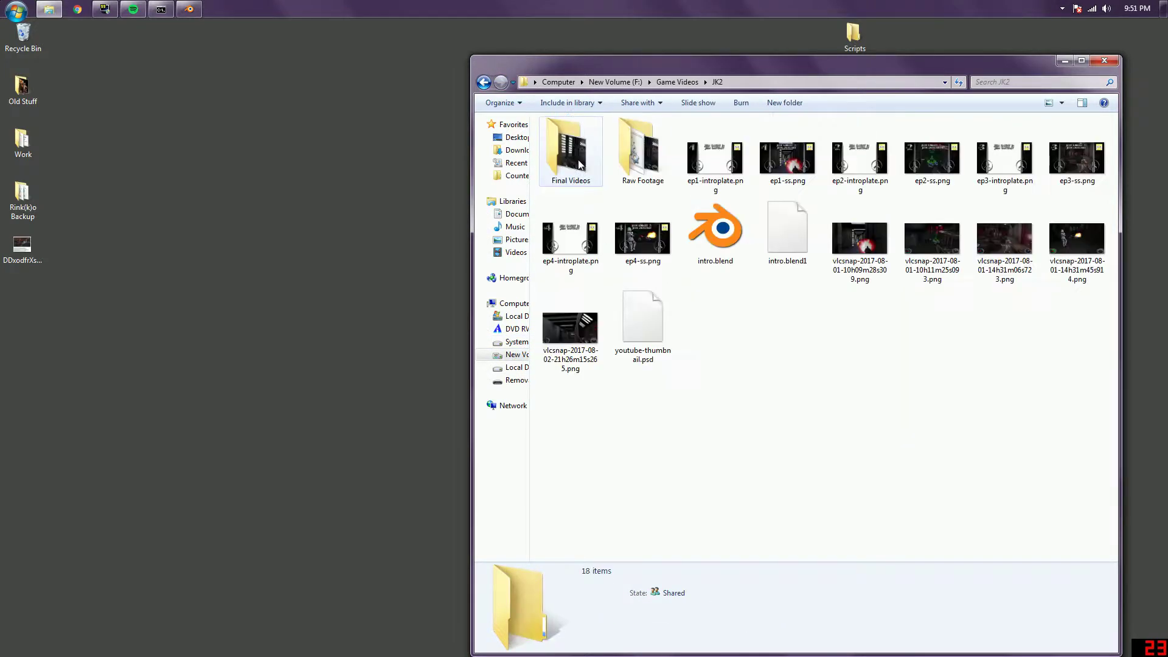
# Rename the Final Videos folder to Finished Videos and open it.
pyautogui.rightClick(578, 160)
pyautogui.click(620, 388)
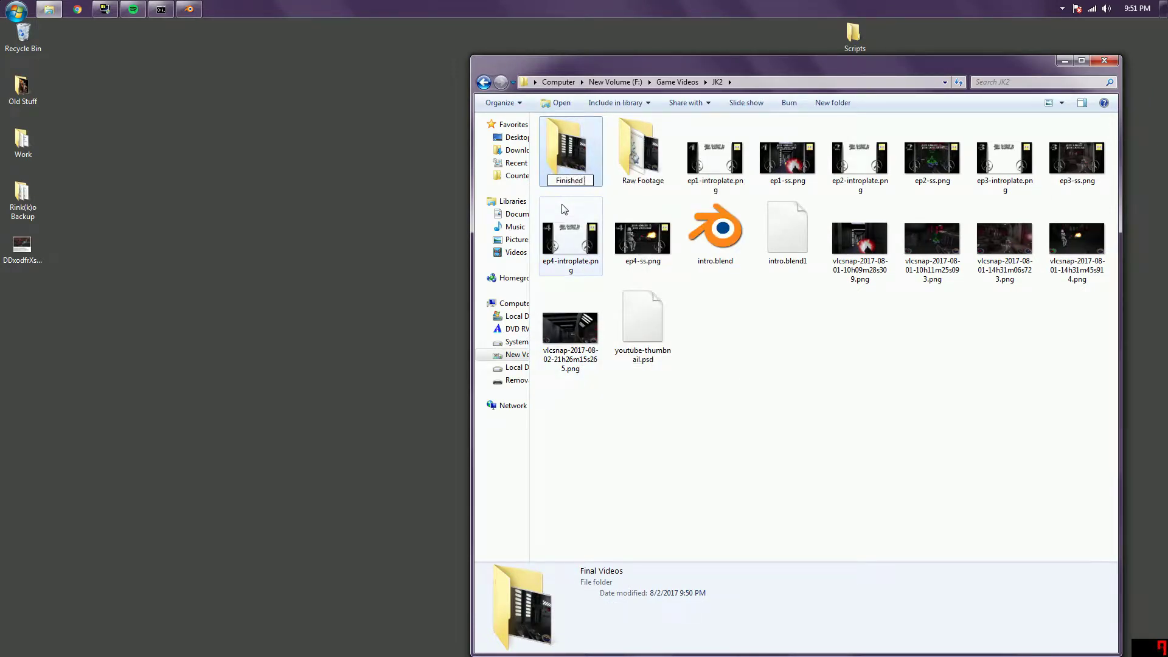
pyautogui.write('Finished Videos')
pyautogui.press('Return')
pyautogui.press('Return')
# Go back to the Raw Footage folder and briefly play 1-PLEASEWORK.mp4 to check its content.
pyautogui.press('BackSpace')
pyautogui.doubleClick(639, 161)
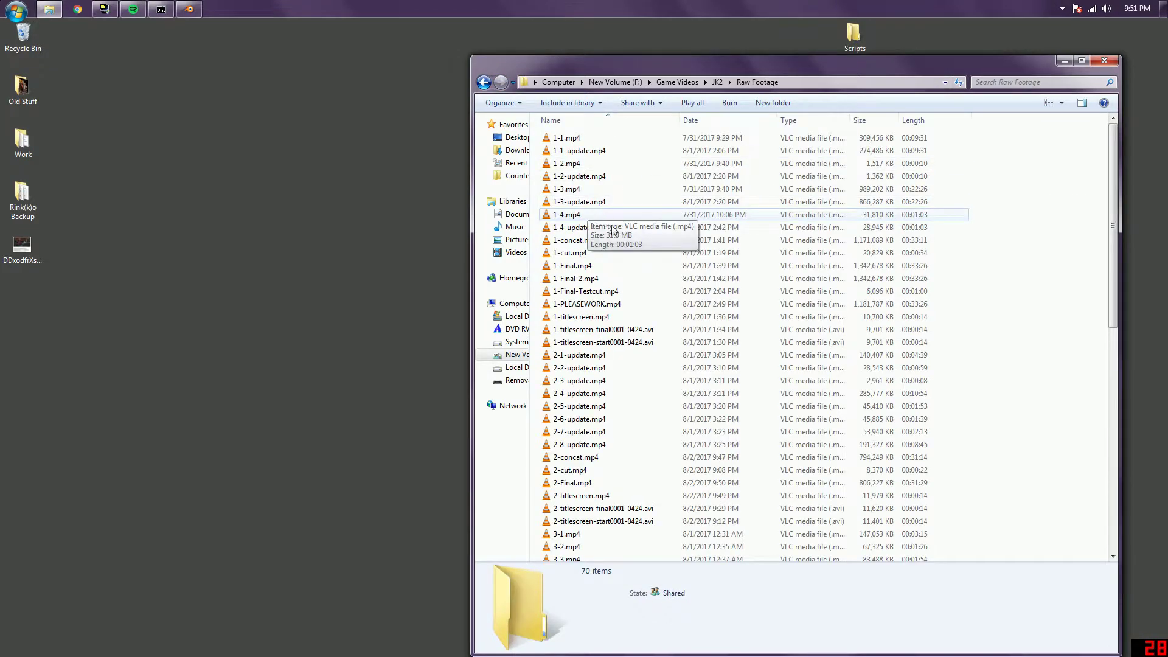
pyautogui.click(610, 304)
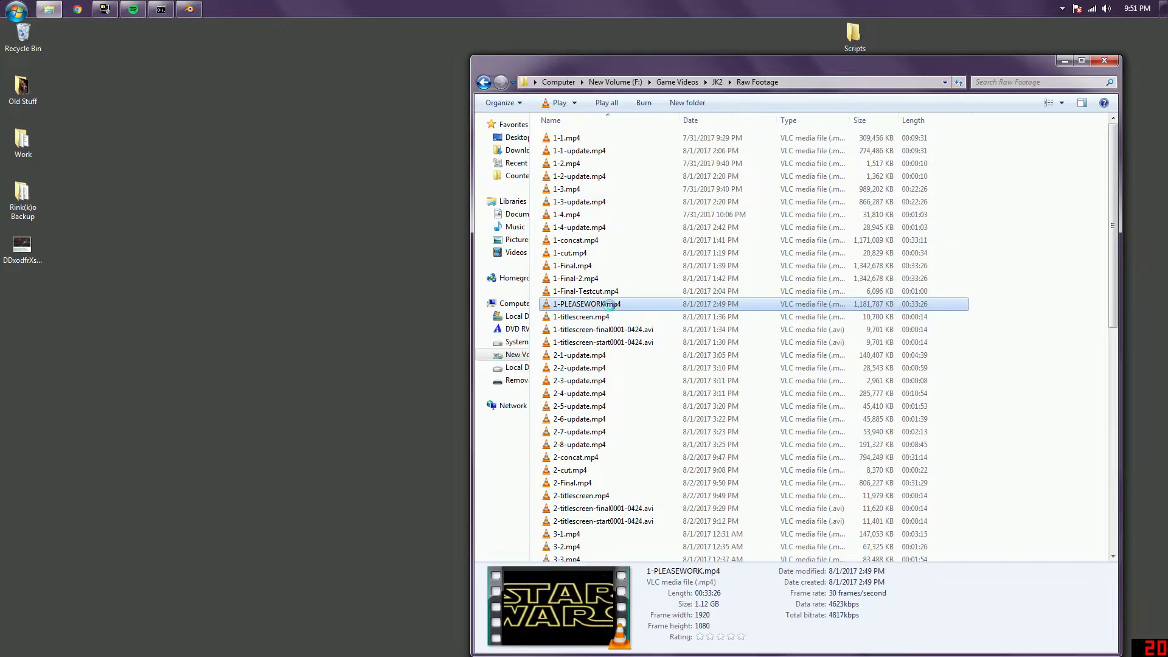
pyautogui.doubleClick(611, 304)
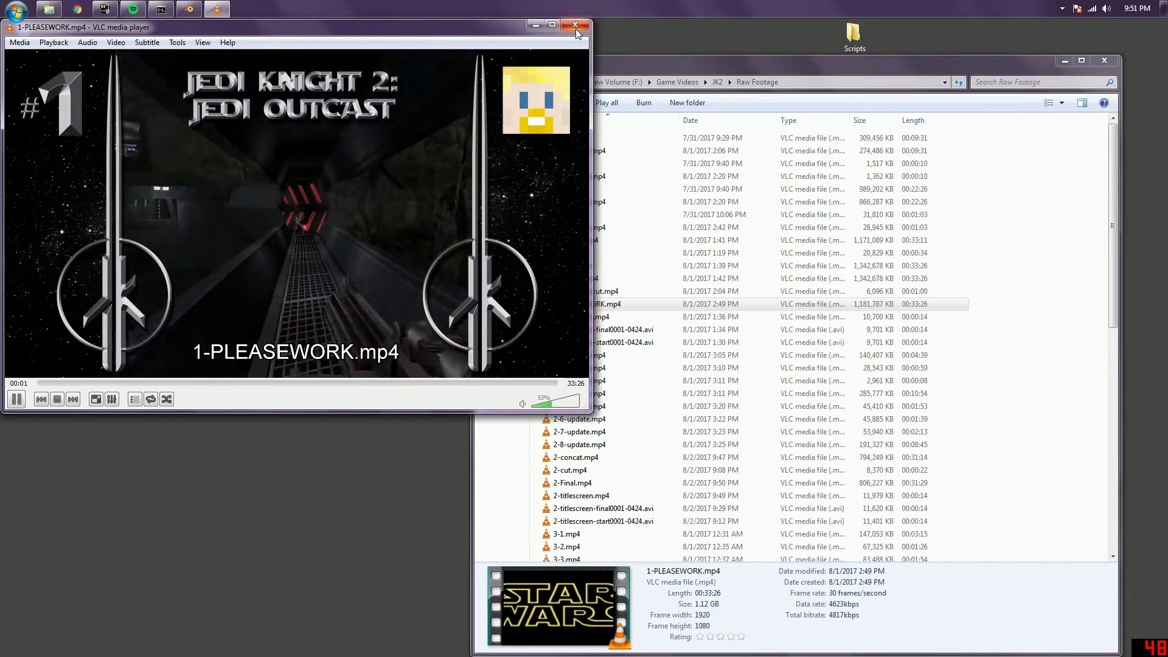
pyautogui.click(575, 25)
pyautogui.press('F2')
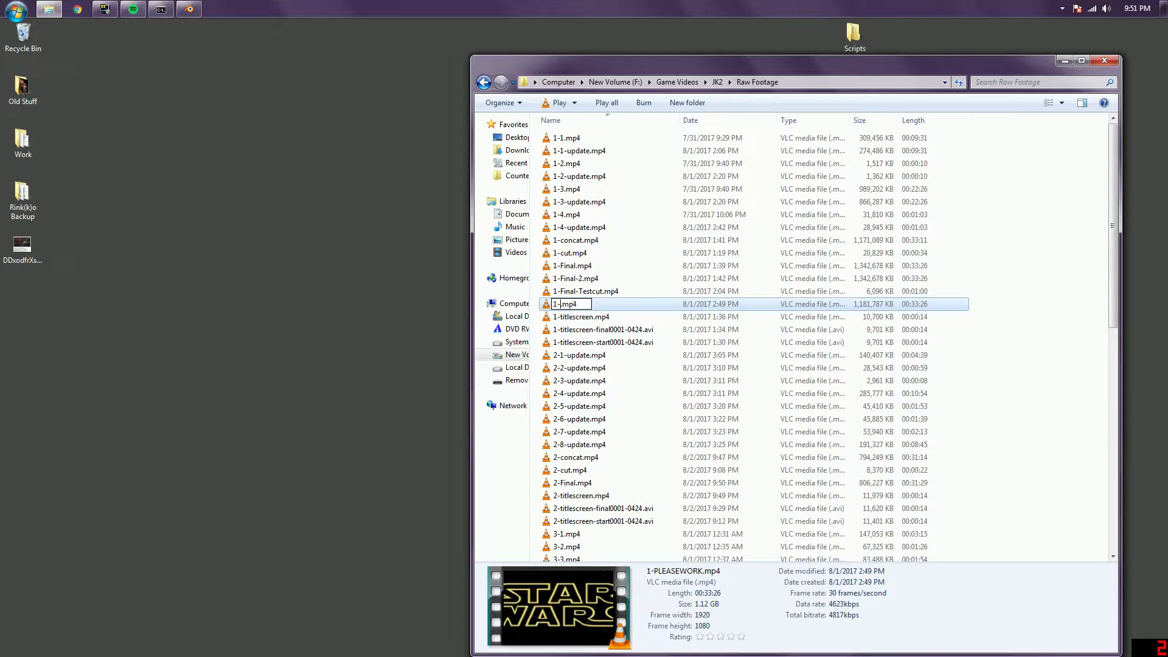
pyautogui.press('Return')
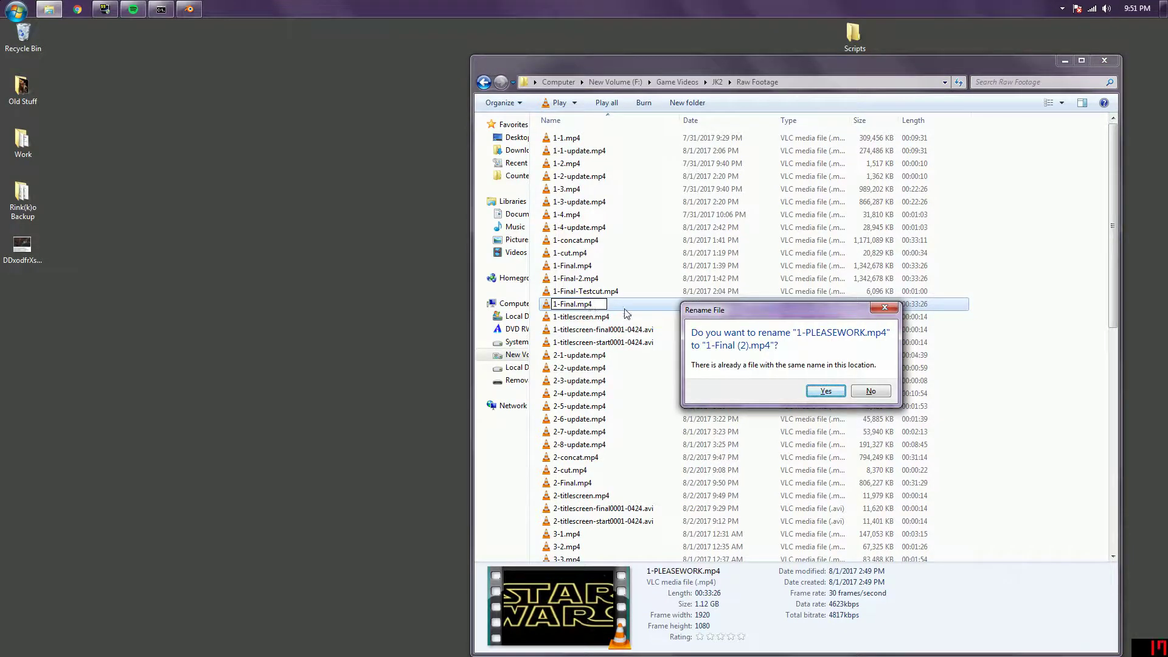
pyautogui.click(871, 392)
# Delete 1-Final.mp4, 1-Final-2.mp4 and 1-Final-Testcut.mp4 from the Raw Footage folder.
pyautogui.click(706, 266)
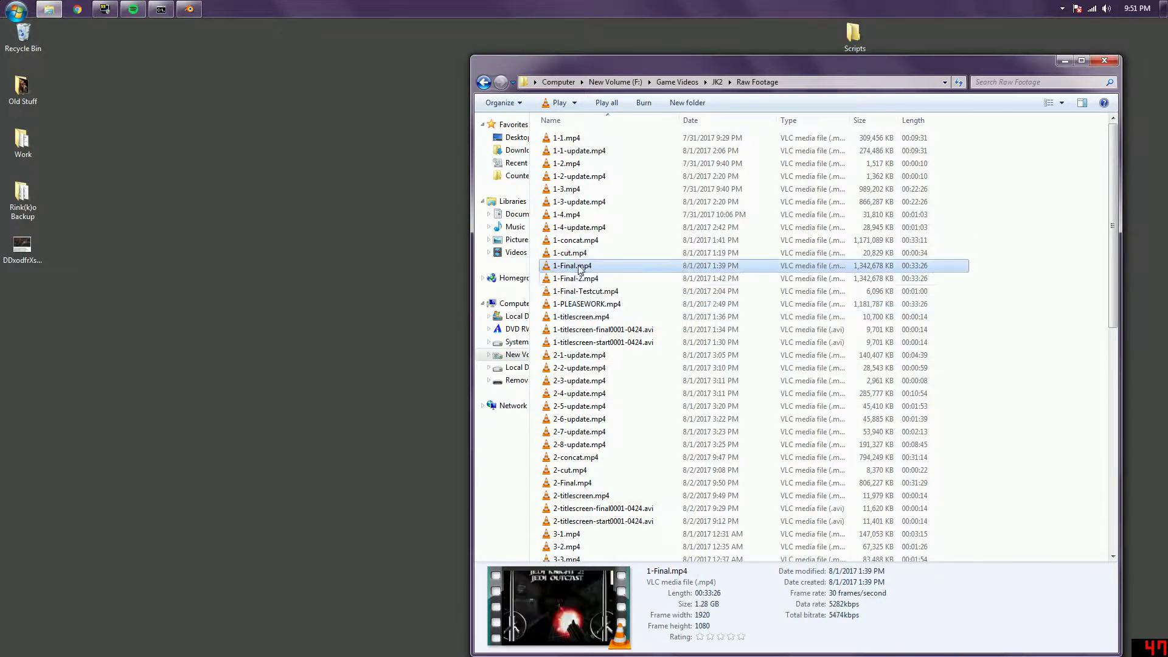
pyautogui.keyDown('shift'); pyautogui.click(716, 293); pyautogui.keyUp('shift')
pyautogui.press('Delete')
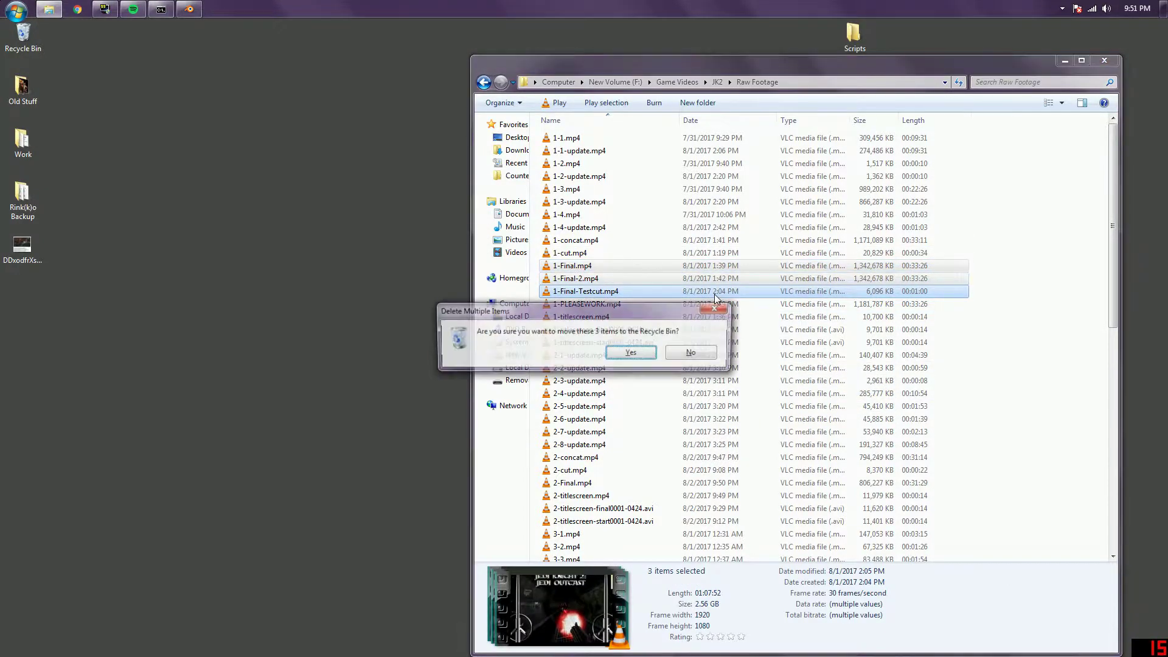
pyautogui.press('Return')
# Rename 1-PLEASEWORK.mp4 to 1-Final.mp4.
pyautogui.rightClick(594, 269)
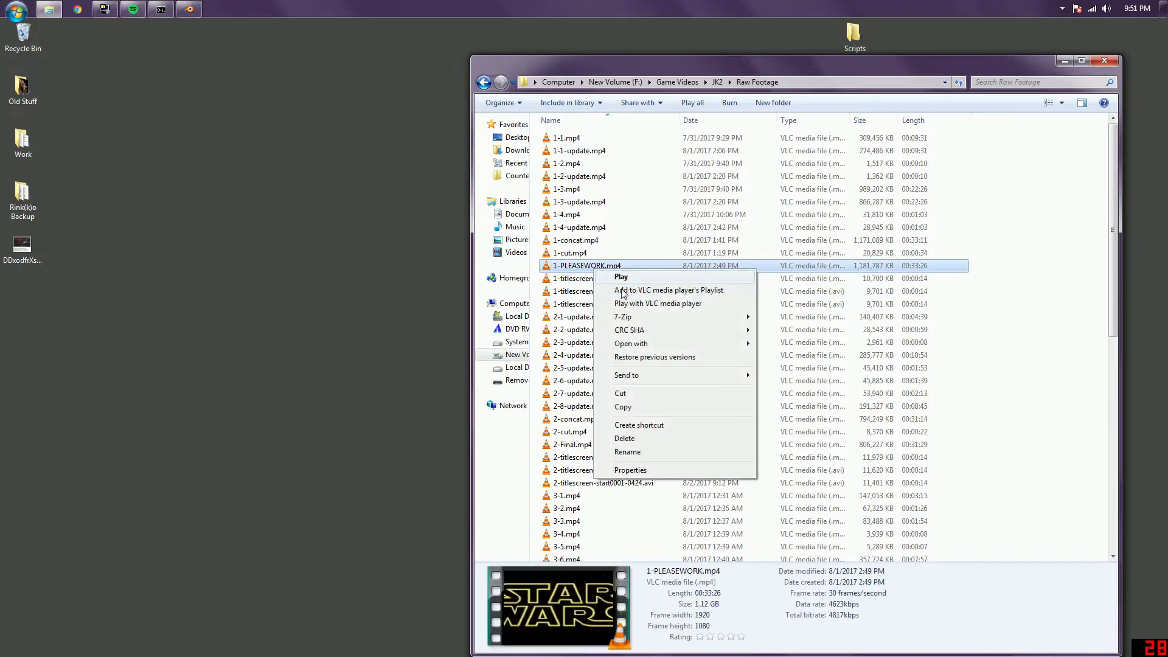
pyautogui.press('m')
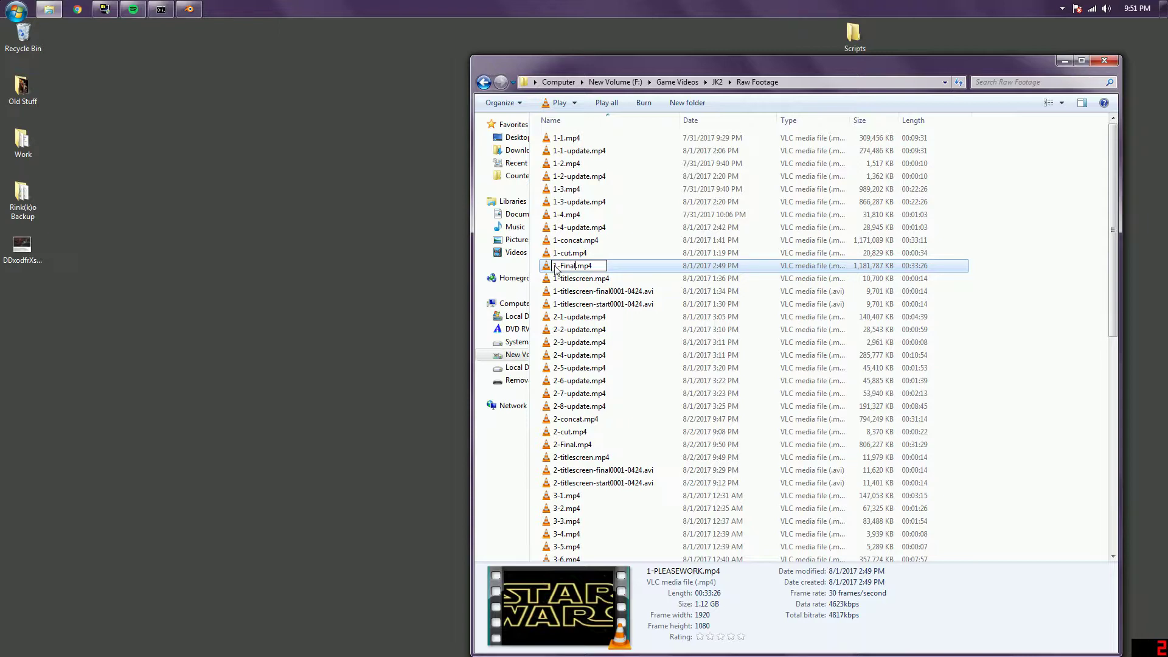
pyautogui.write('1-Final')
pyautogui.press('Return')
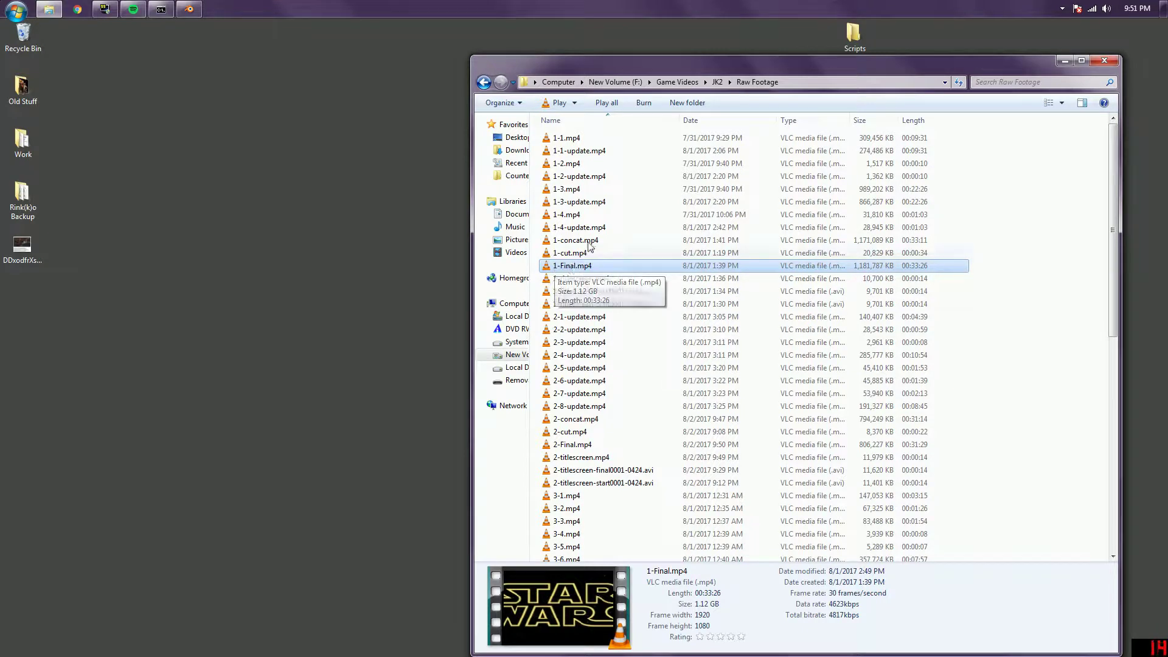
# Copy 1-Final.mp4 into the Finished Videos folder.
pyautogui.press('BackSpace')
pyautogui.click(583, 152)
pyautogui.doubleClick(583, 152)
pyautogui.hotkey('ctrl', 'v')
# Copy 1-titlescreen.mp4 and 2-titlescreen.mp4 from the Raw Footage folder into the Finished Videos folder.
pyautogui.press('BackSpace')
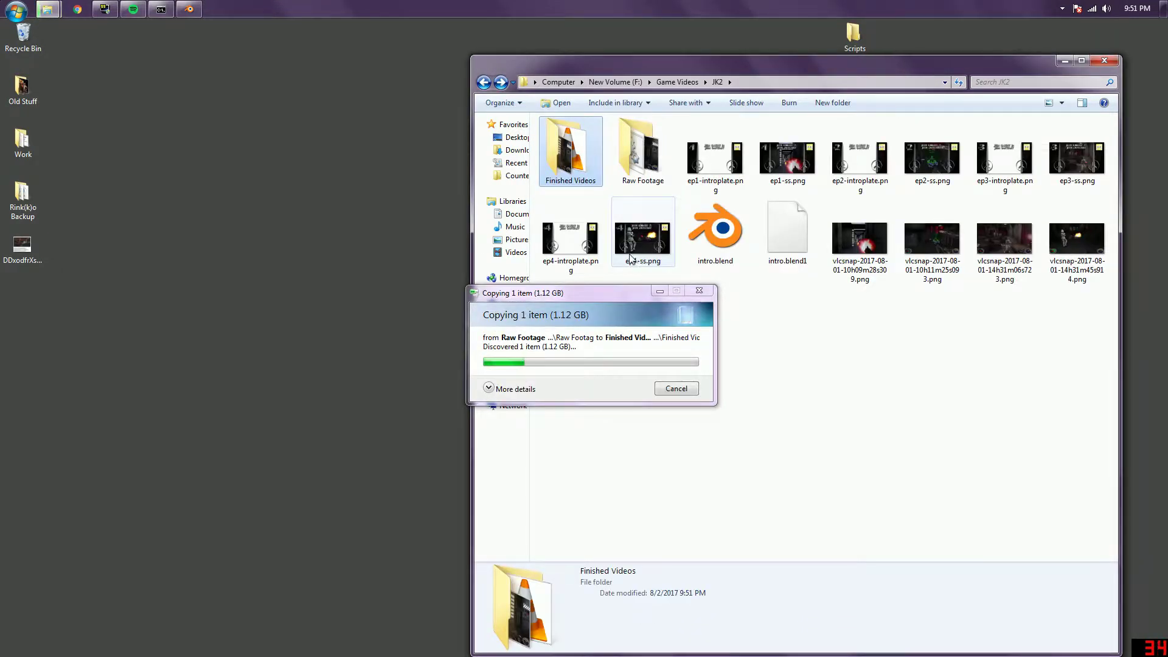
pyautogui.doubleClick(642, 152)
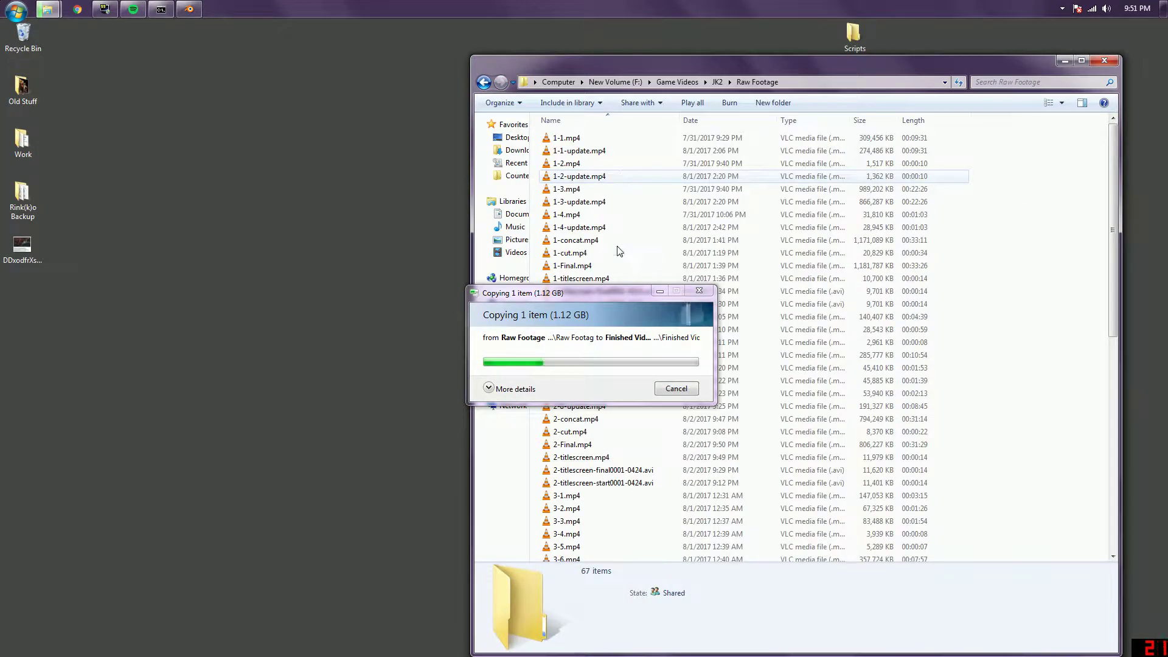
pyautogui.click(612, 265)
pyautogui.moveTo(588, 295); pyautogui.dragTo(281, 205)
pyautogui.click(633, 278)
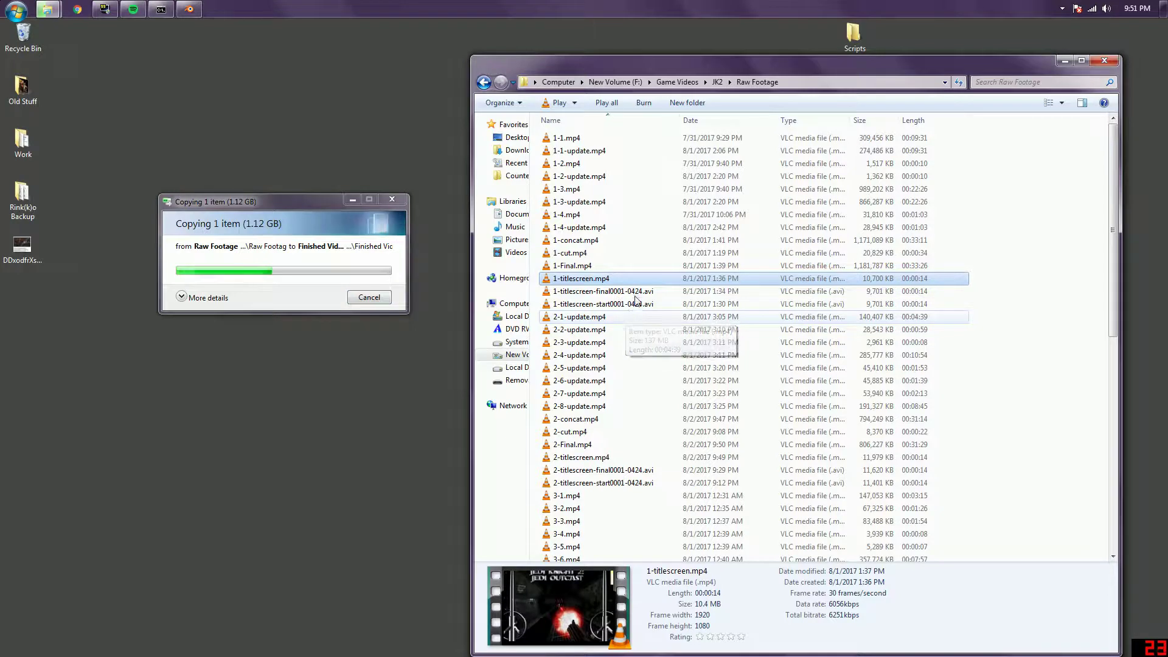
pyautogui.keyDown('ctrl'); pyautogui.click(638, 456); pyautogui.keyUp('ctrl')
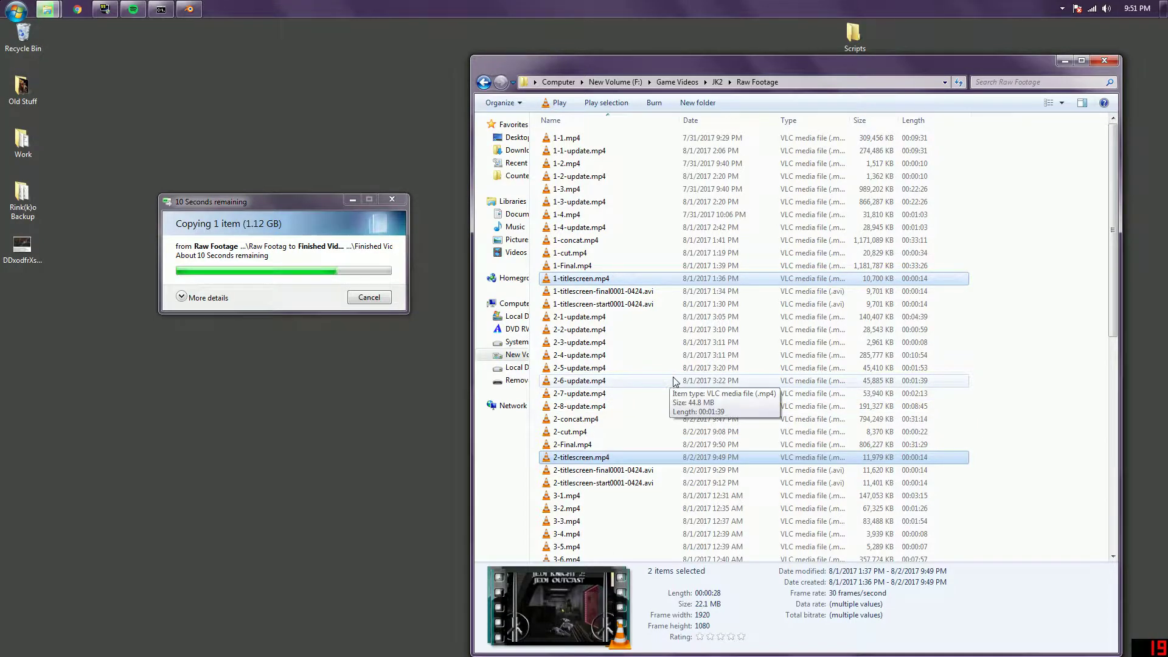
pyautogui.hotkey('alt', 'Left')
pyautogui.doubleClick(570, 159)
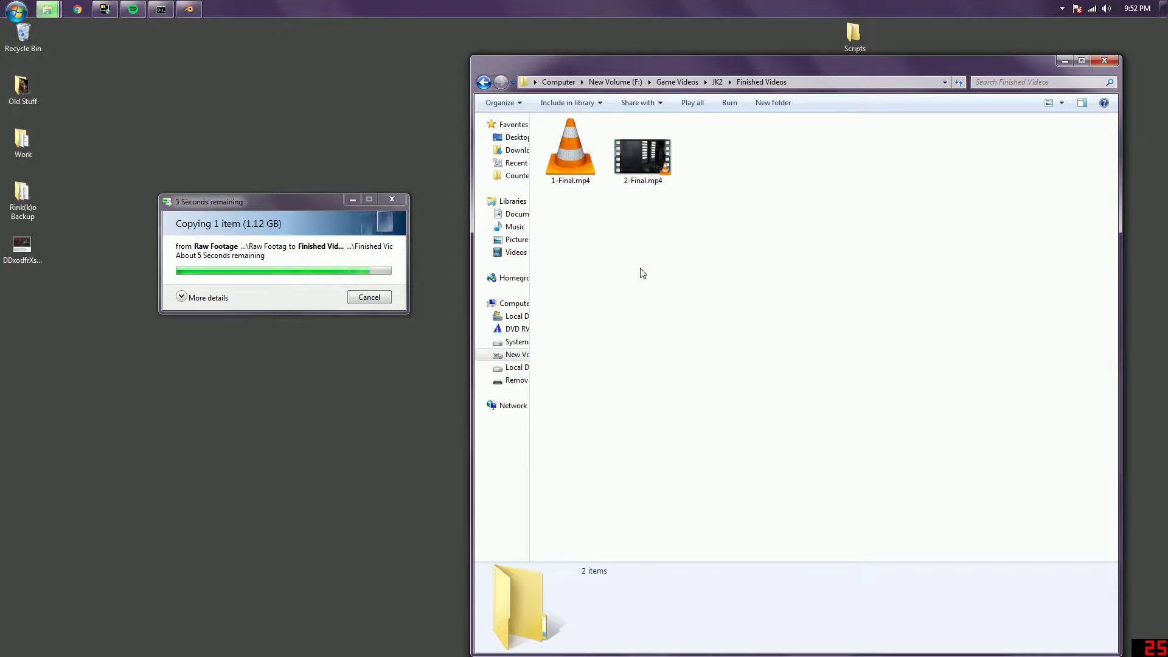
pyautogui.hotkey('ctrl', 'v')
pyautogui.click(642, 272)
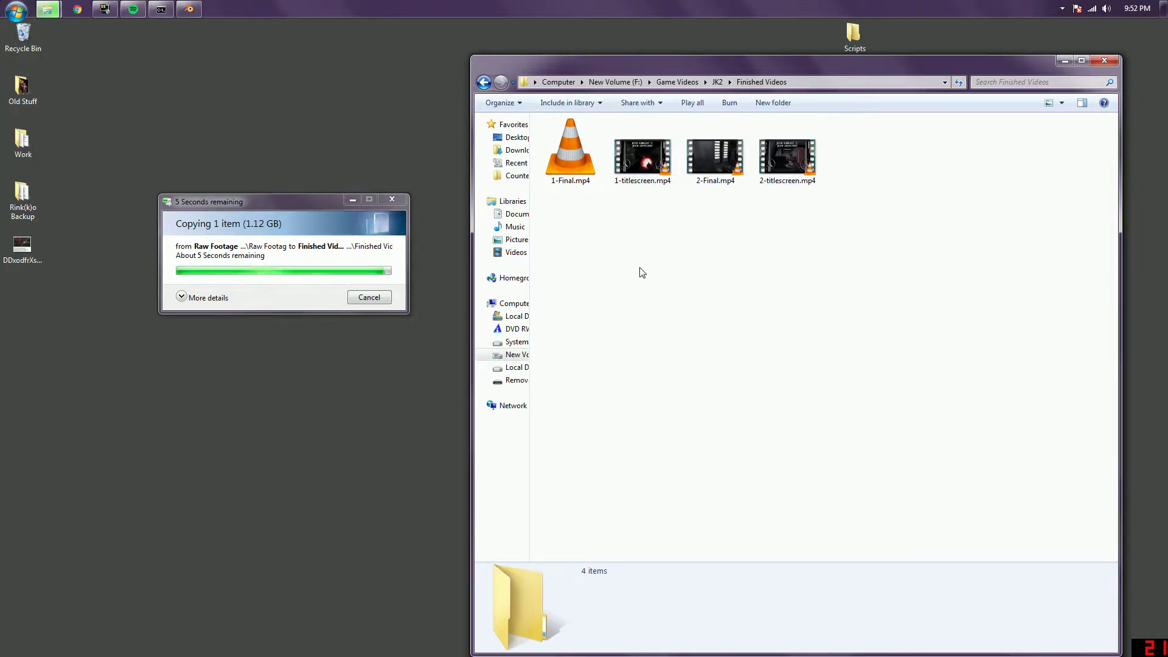
# Delete all episode 1 and 2 files, from 1-1.mp4 through 2-titlescreen-start0001-0424.avi, from the Raw Footage folder.
pyautogui.press('BackSpace')
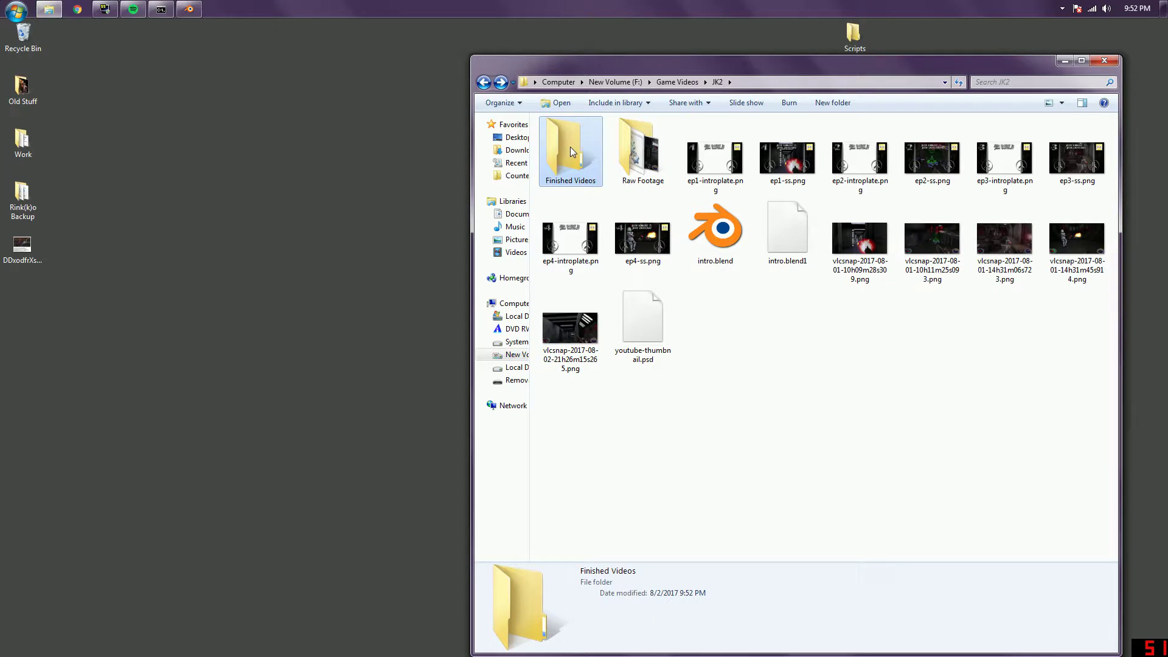
pyautogui.doubleClick(571, 150)
pyautogui.press('BackSpace')
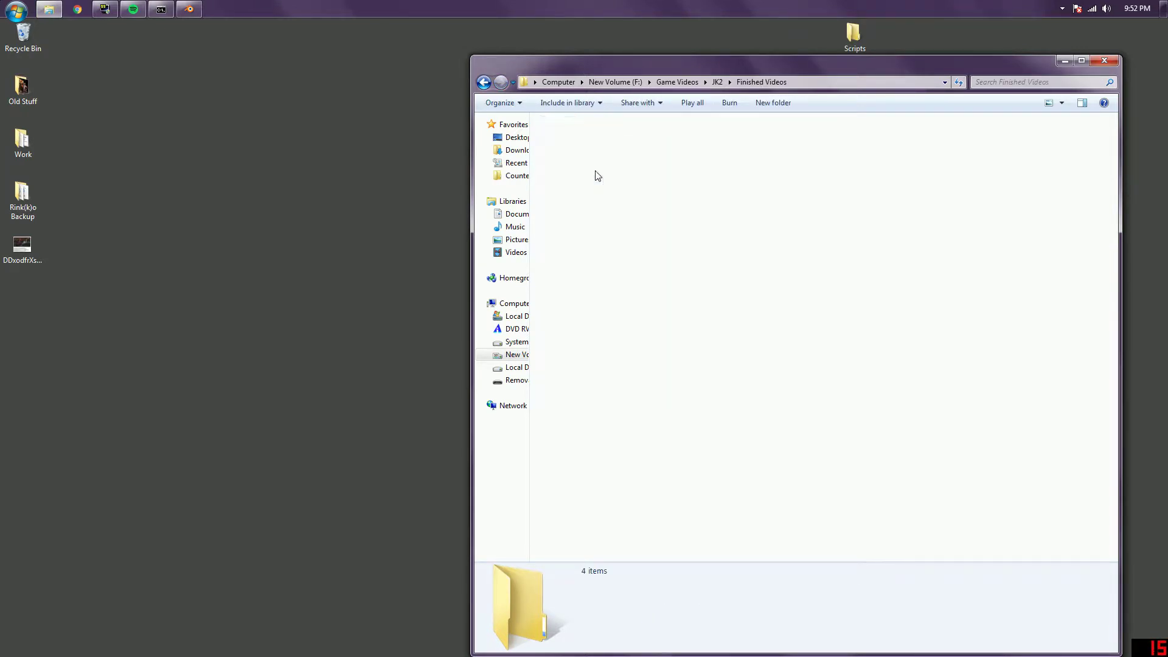
pyautogui.doubleClick(643, 153)
pyautogui.click(661, 139)
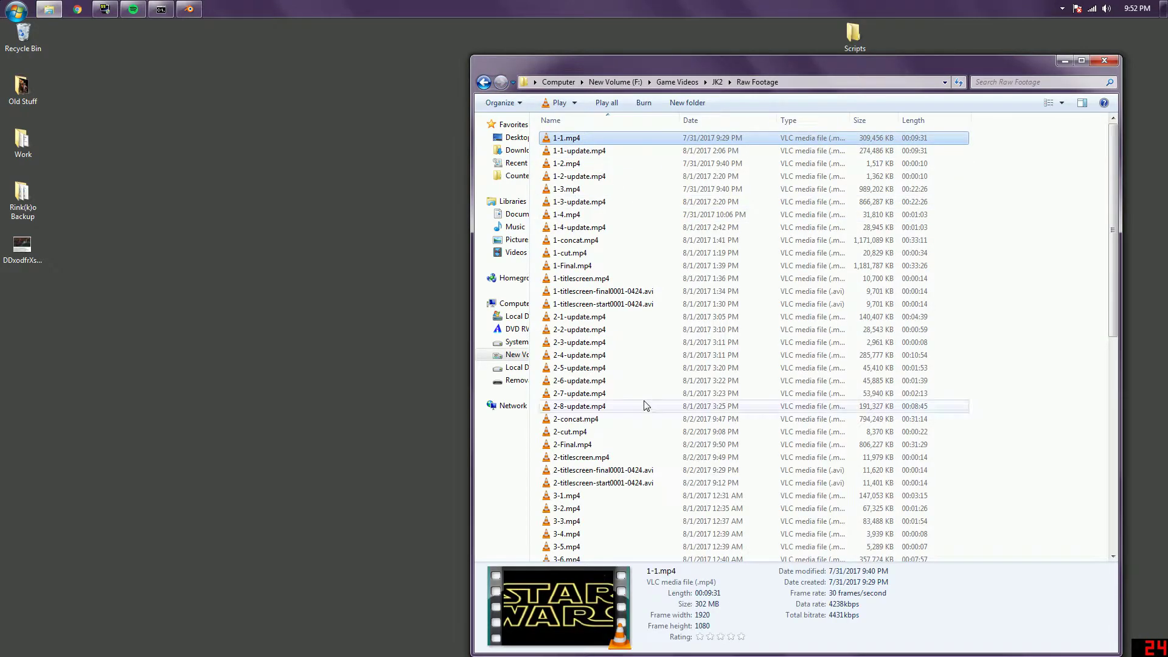
pyautogui.keyDown('shift'); pyautogui.click(648, 484); pyautogui.keyUp('shift')
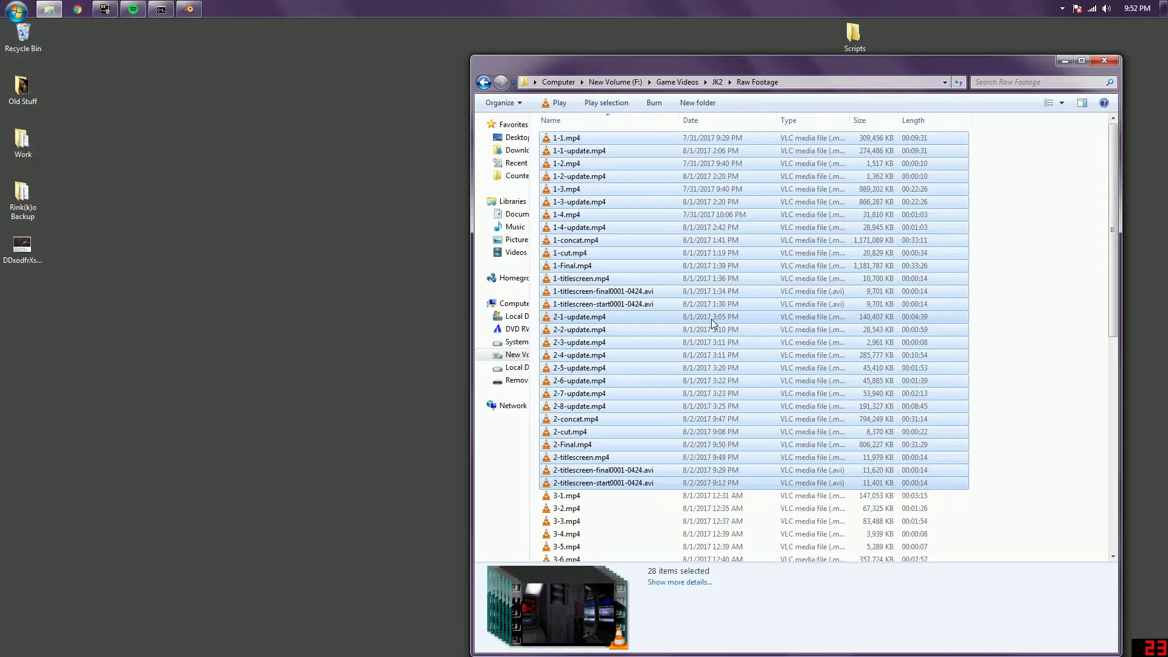
pyautogui.press('Delete')
pyautogui.press('Return')
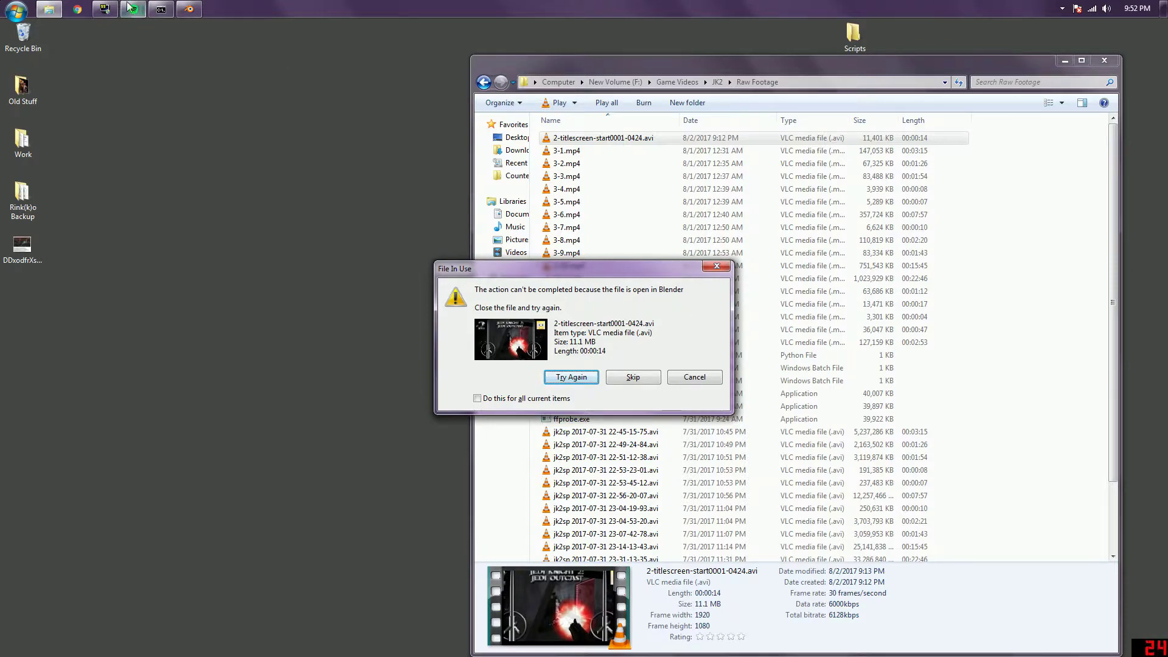
# Quit Blender and retry deleting 2-titlescreen-start0001-0424.avi.
pyautogui.click(193, 9)
pyautogui.hotkey('alt', 'F4')
pyautogui.click(642, 387)
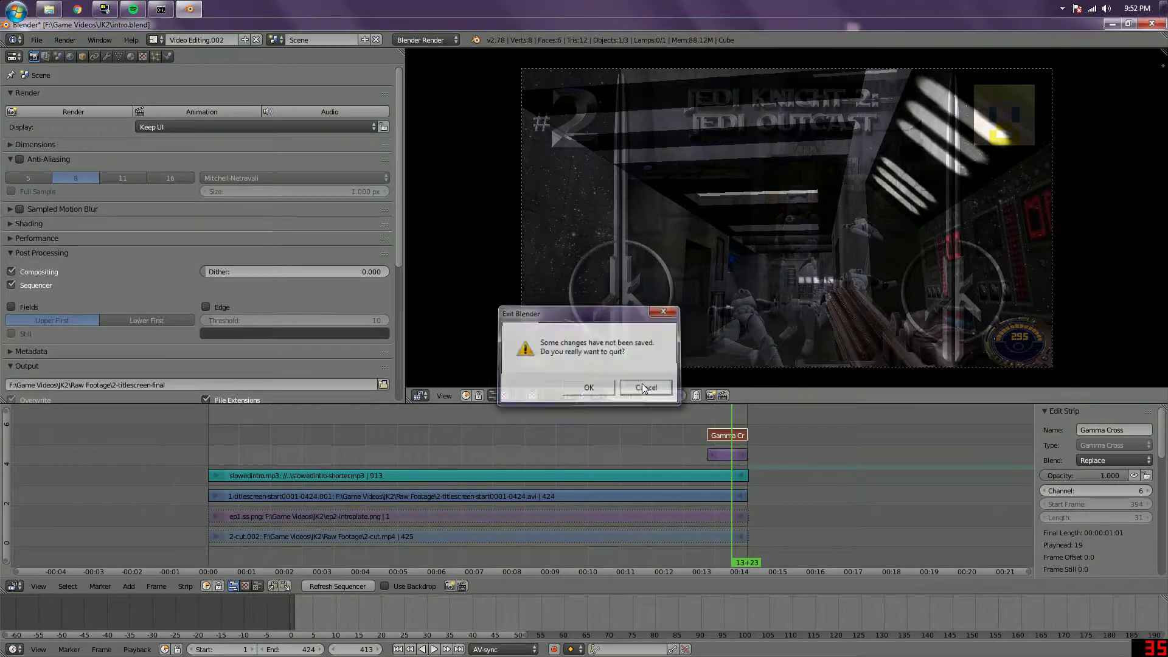
pyautogui.click(1151, 23)
pyautogui.click(570, 377)
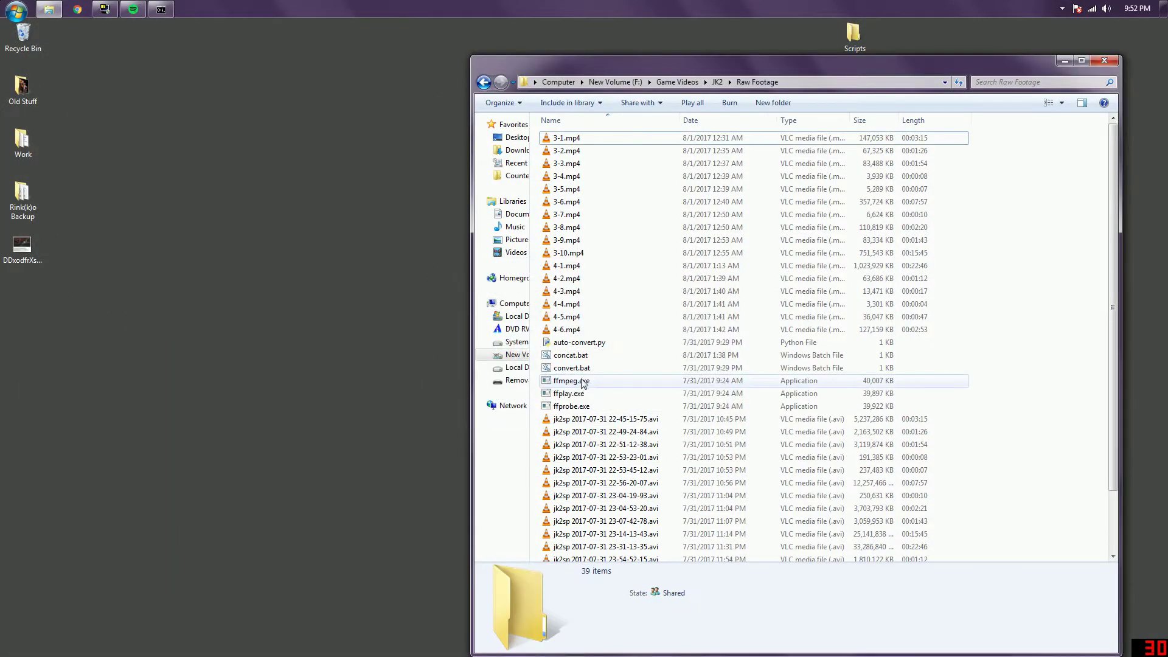
# Review the files left in Raw Footage: the batch files, the jk2sp AVI recordings and the episode 3 and 4 clips.
pyautogui.scroll(-2, 647, 392)
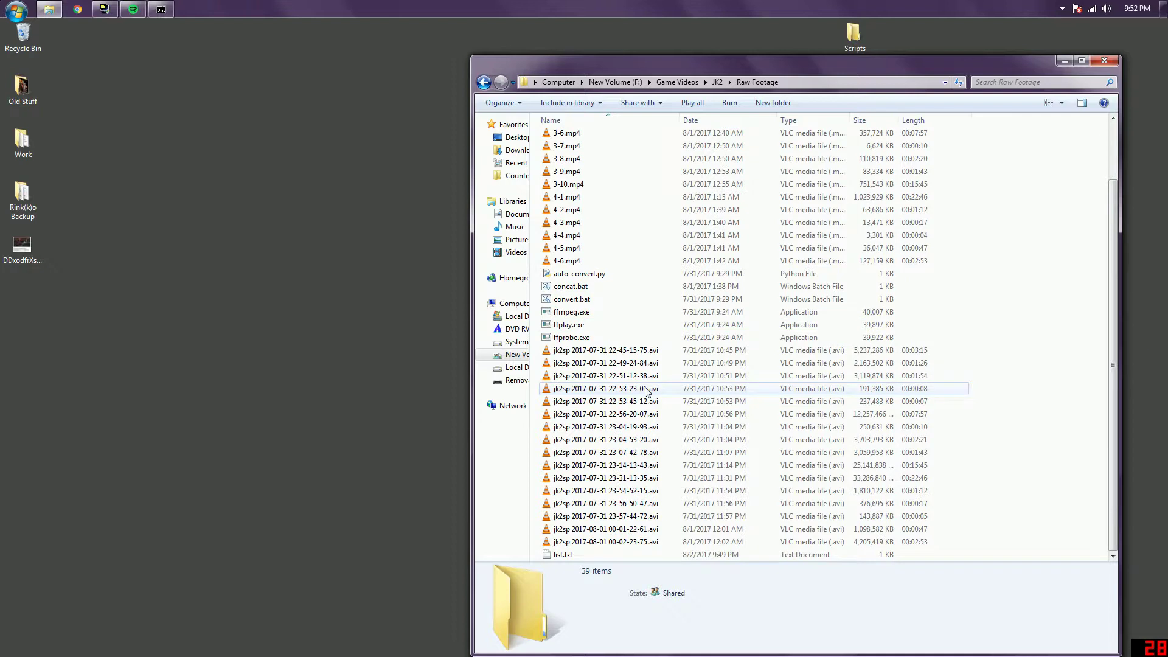
pyautogui.scroll(2, 647, 392)
pyautogui.click(656, 370)
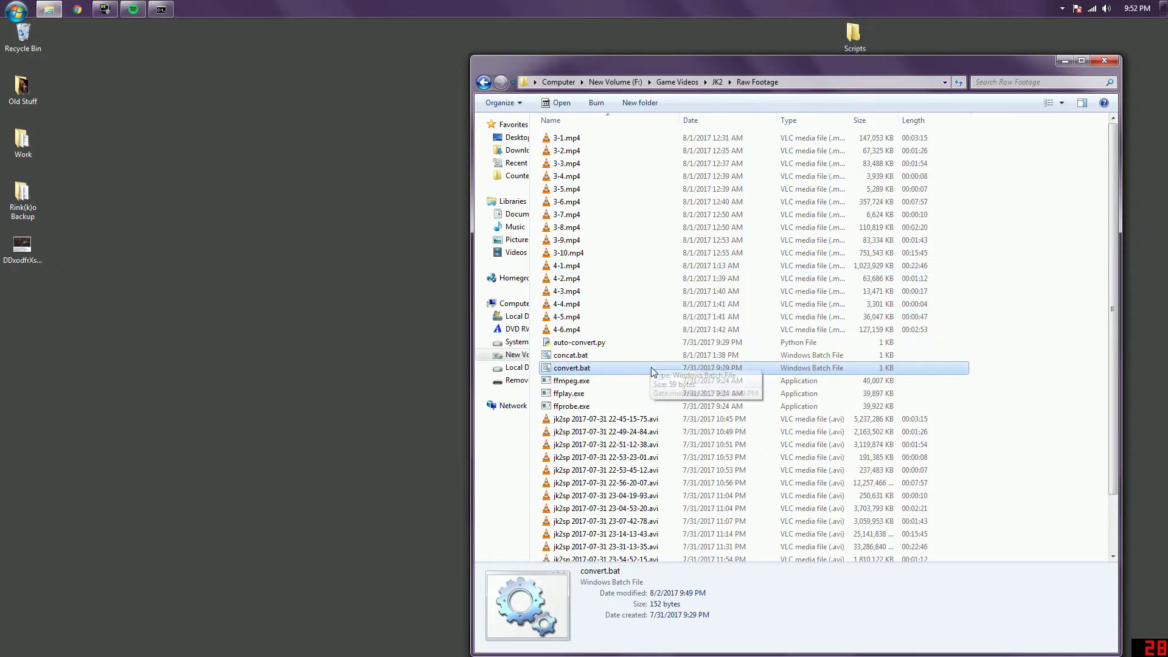
pyautogui.click(608, 482)
pyautogui.scroll(-2, 613, 462)
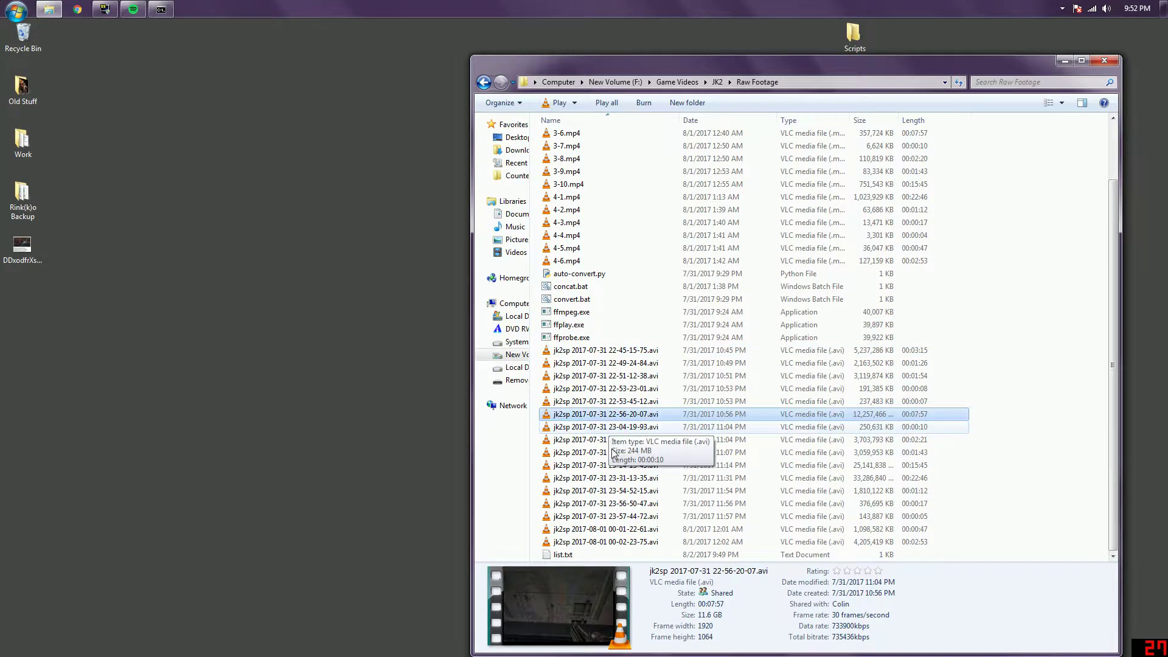
pyautogui.click(633, 503)
pyautogui.click(651, 542)
pyautogui.click(646, 502)
pyautogui.click(640, 451)
pyautogui.scroll(2, 634, 447)
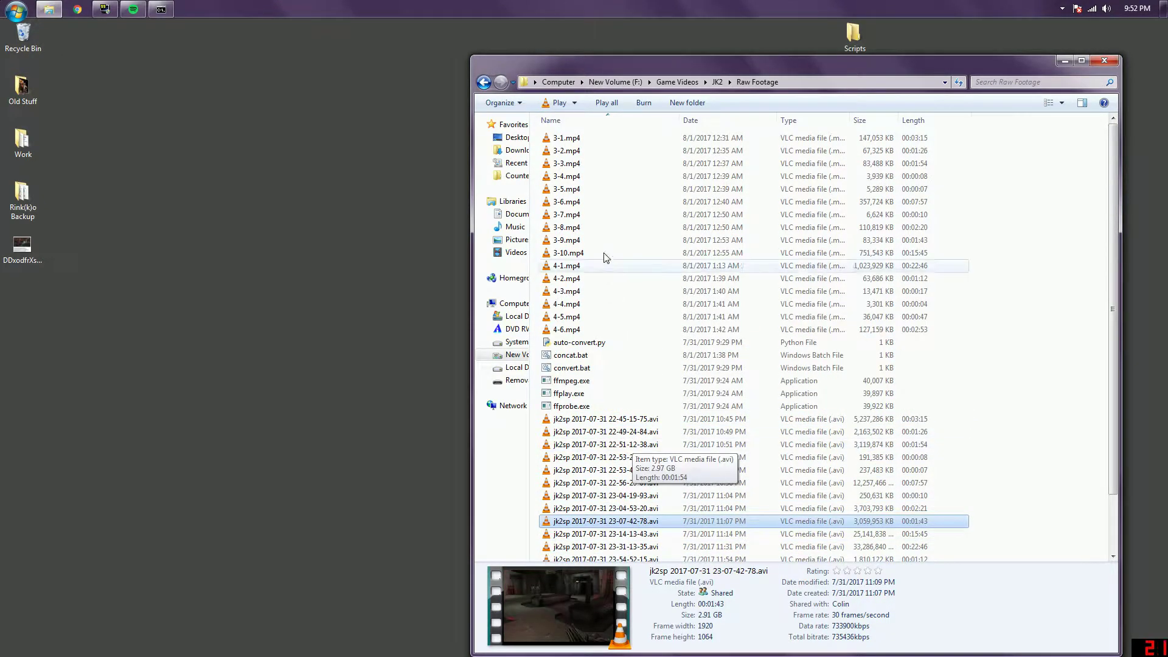
pyautogui.click(605, 241)
pyautogui.click(591, 141)
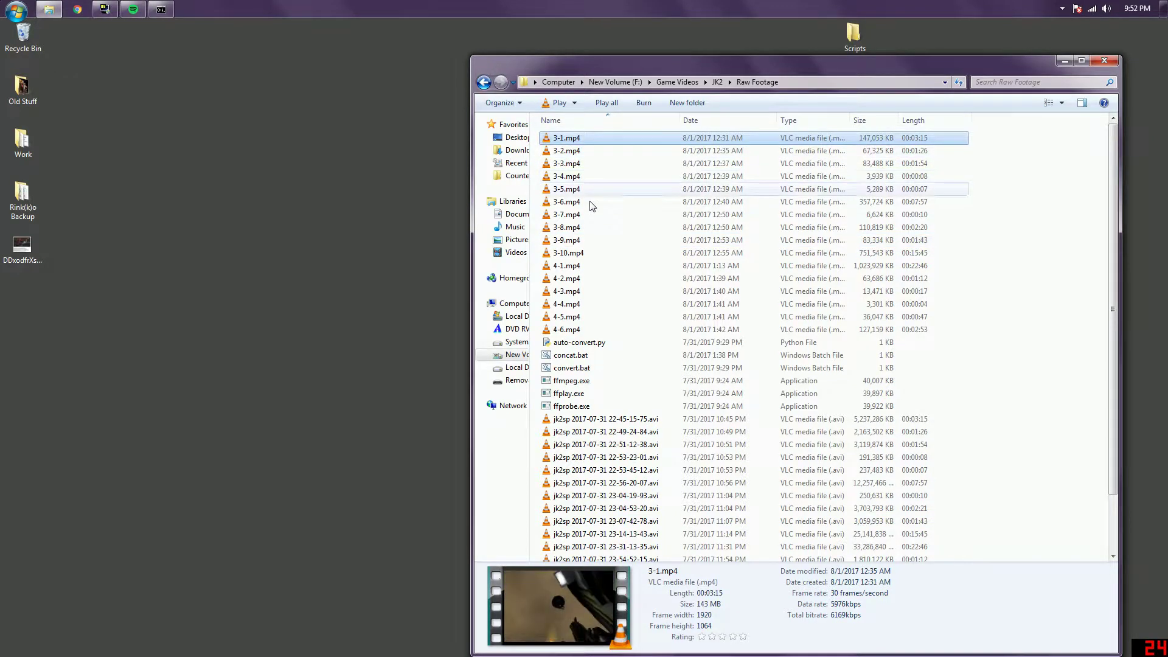
pyautogui.click(593, 255)
pyautogui.click(589, 267)
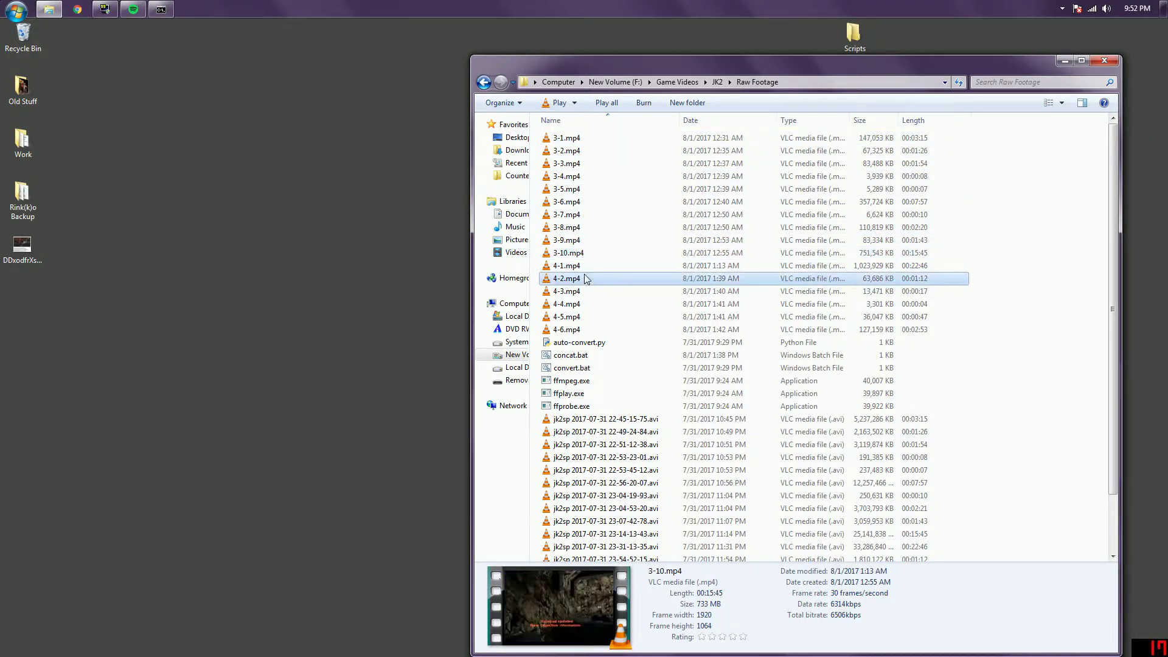
pyautogui.scroll(-2, 593, 322)
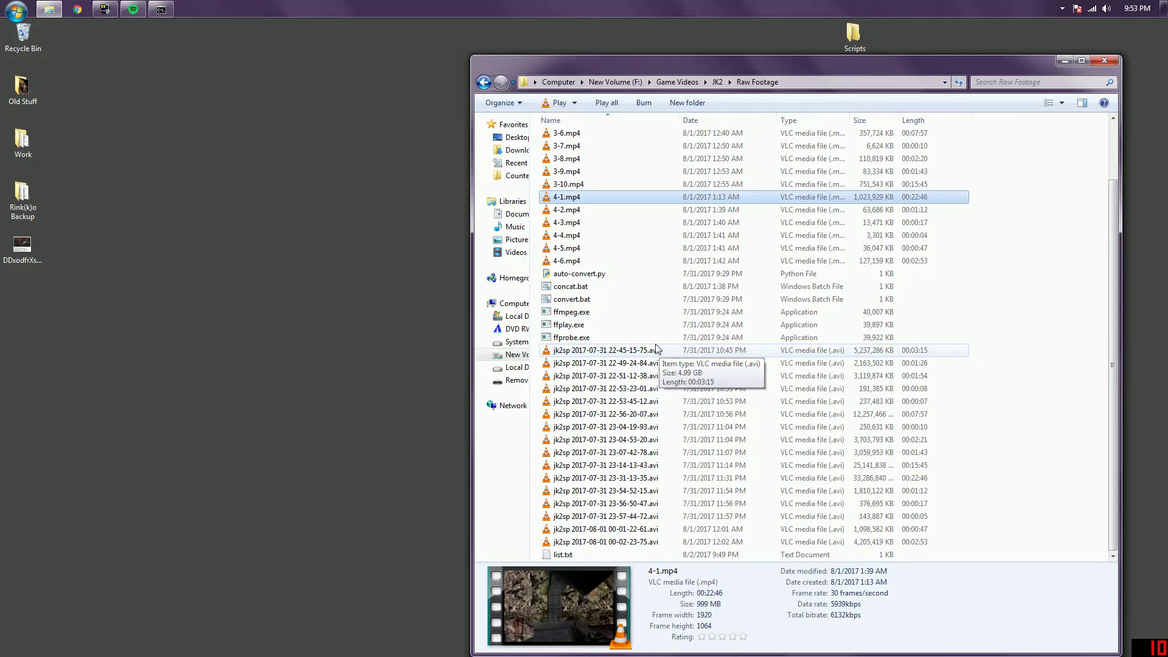
pyautogui.click(656, 365)
pyautogui.scroll(2, 657, 368)
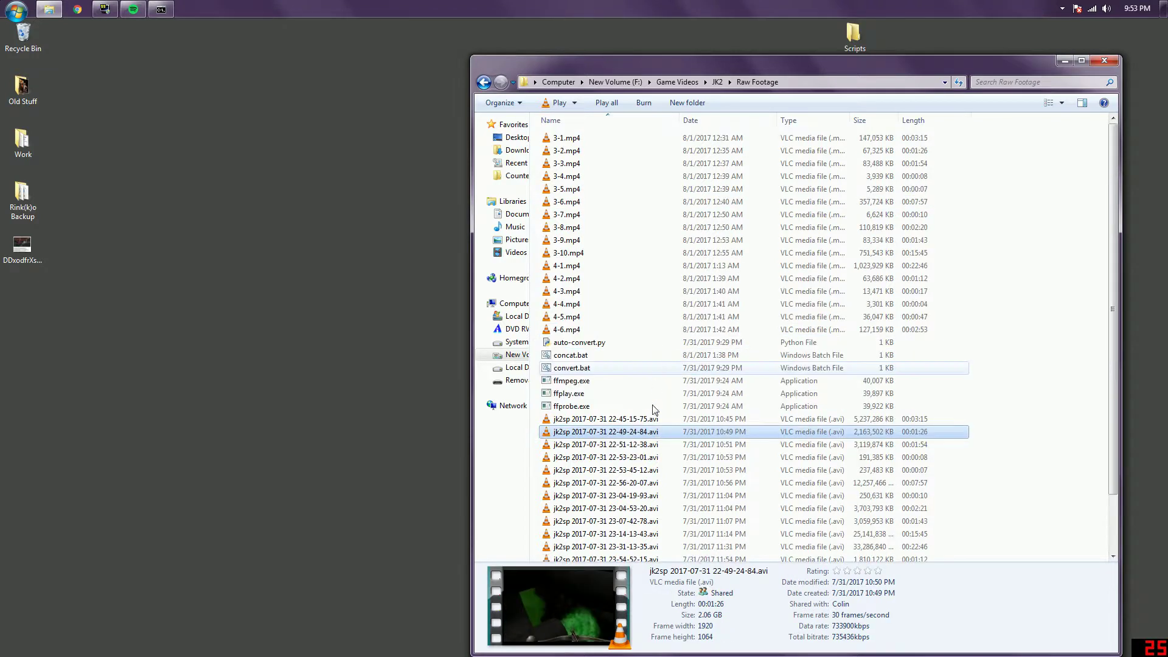
pyautogui.press('Up')
pyautogui.press('Up')
pyautogui.press('Up')
pyautogui.press('Up')
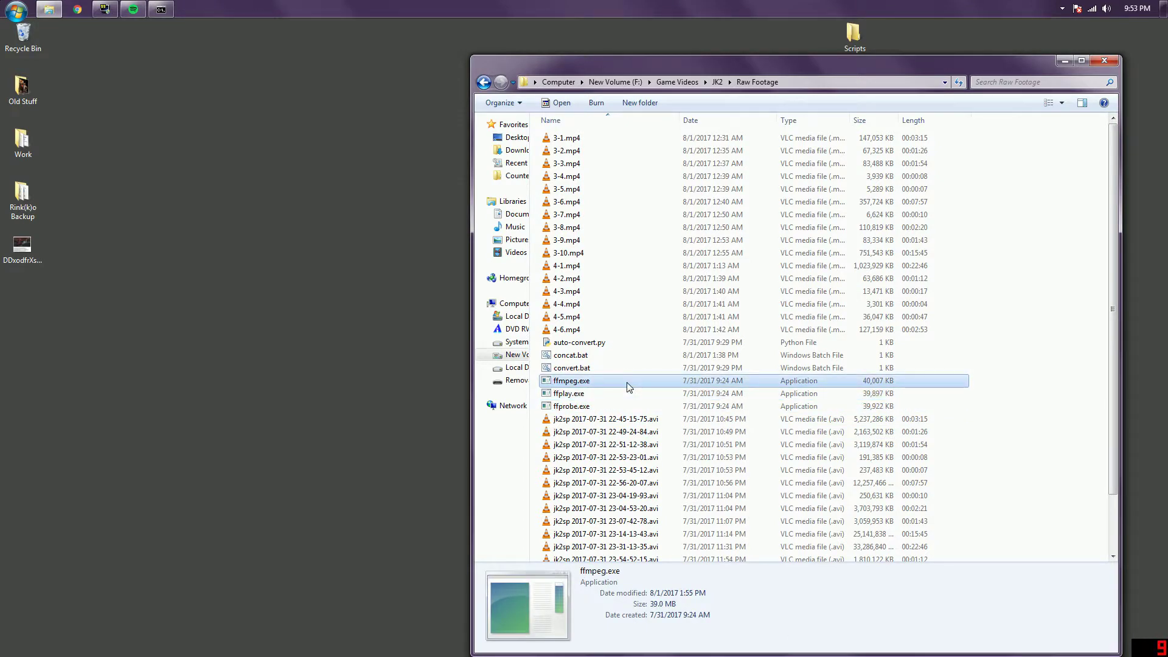
pyautogui.scroll(-2, 633, 390)
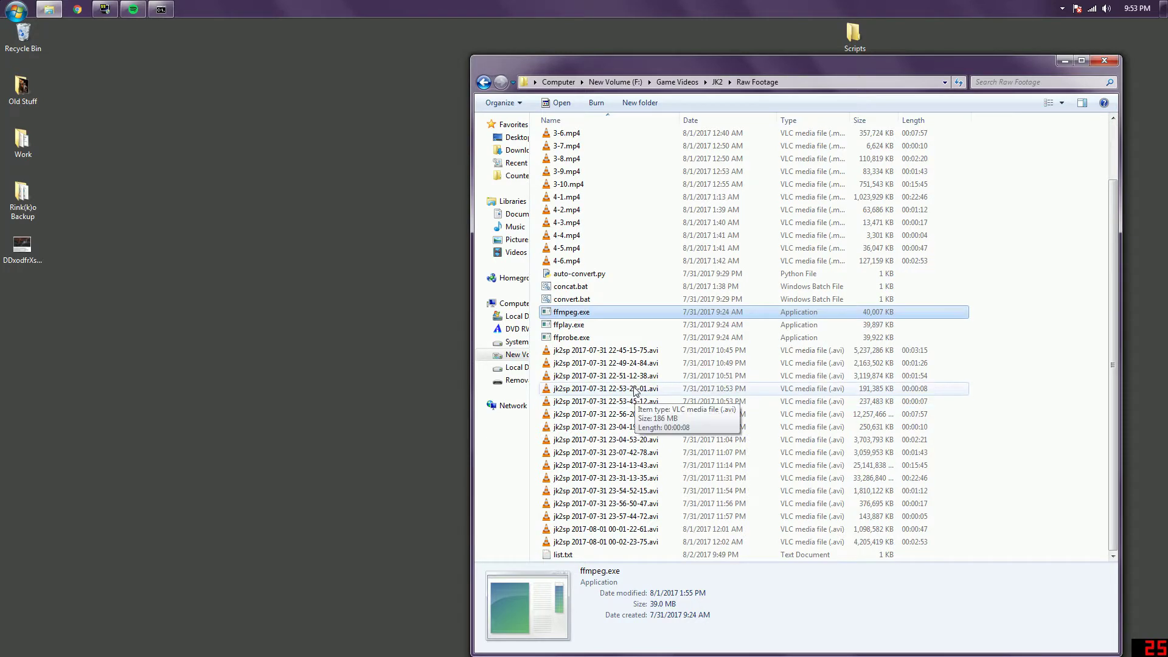
pyautogui.scroll(2, 634, 383)
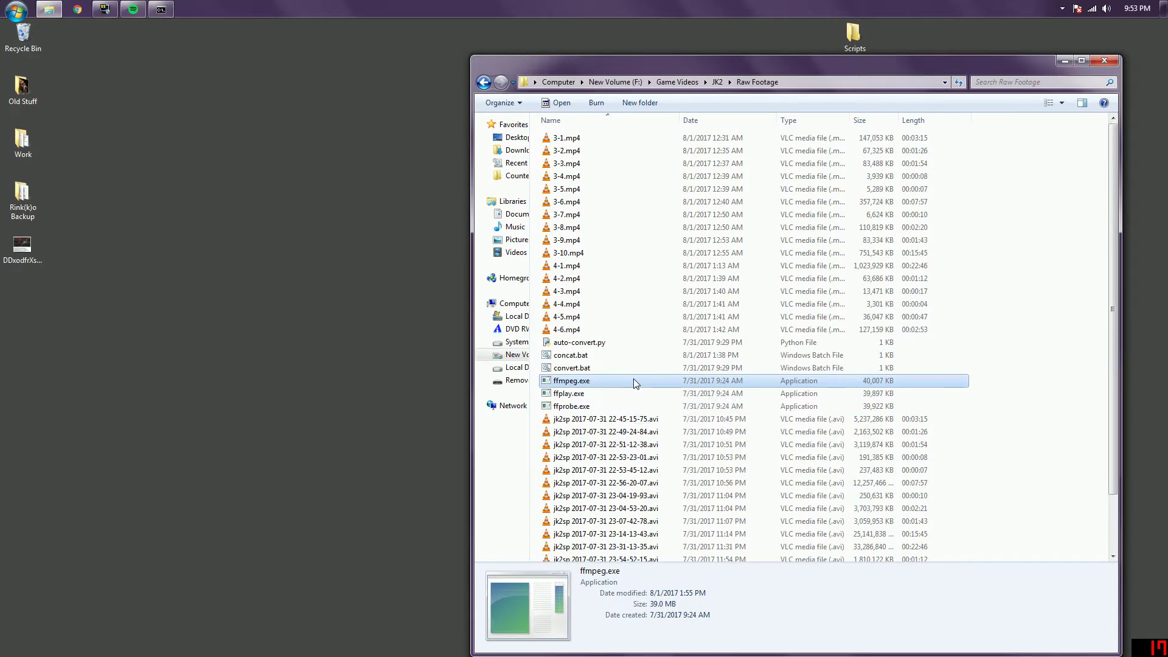
pyautogui.scroll(-2, 633, 375)
pyautogui.scroll(2, 629, 380)
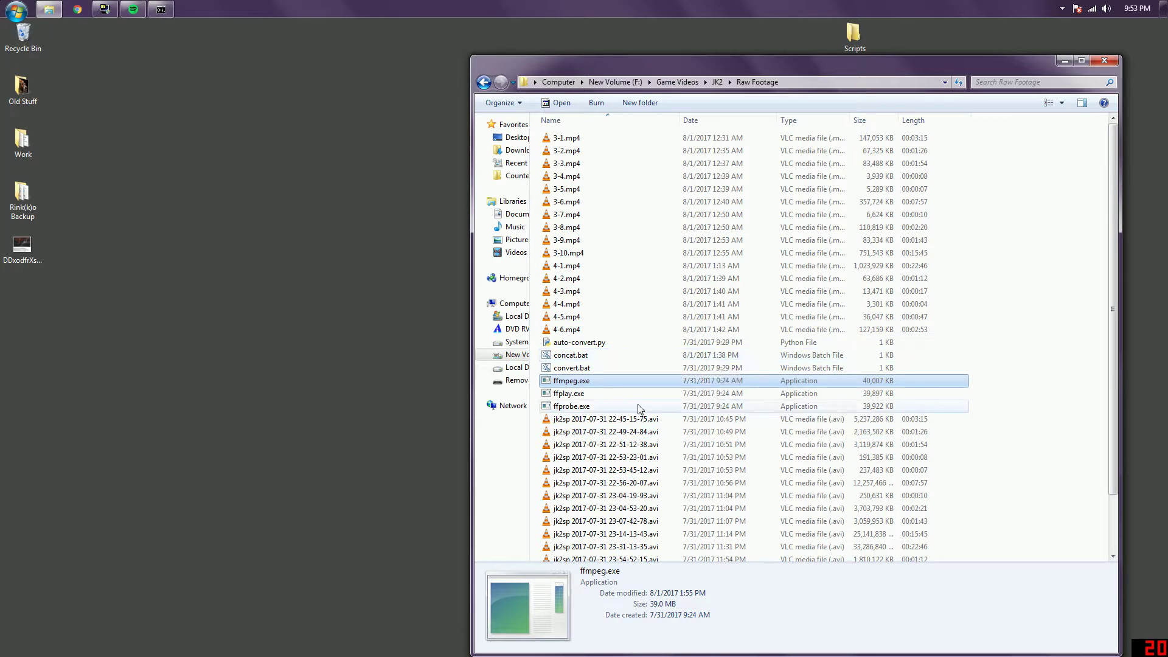
pyautogui.scroll(-2, 639, 408)
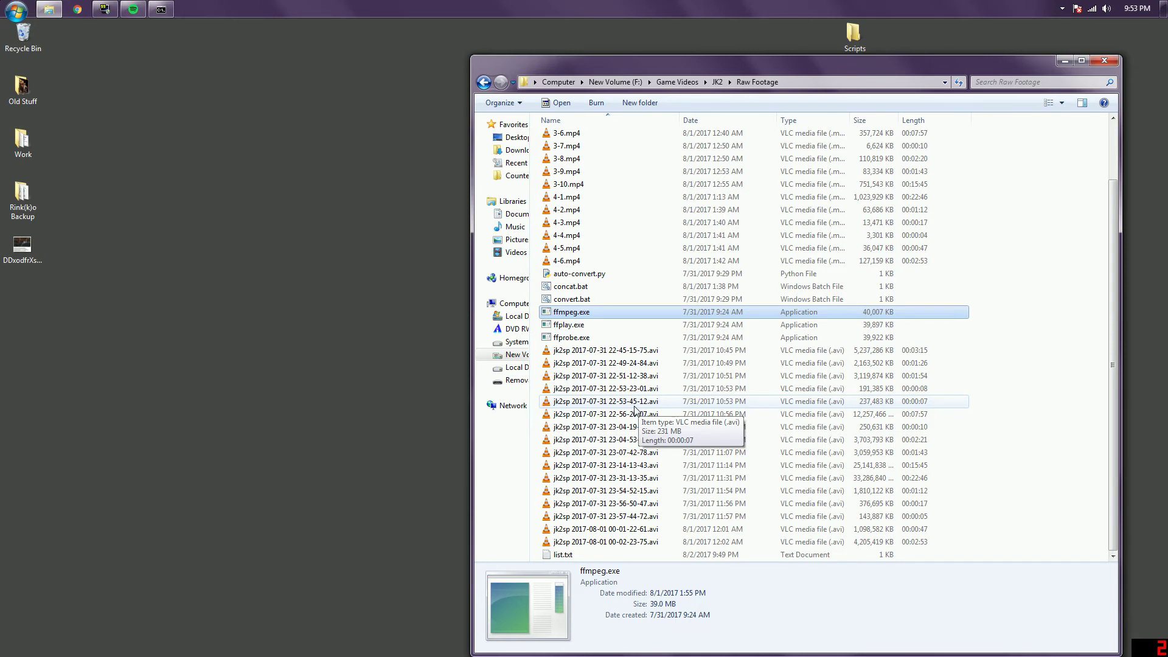
pyautogui.scroll(3, 635, 404)
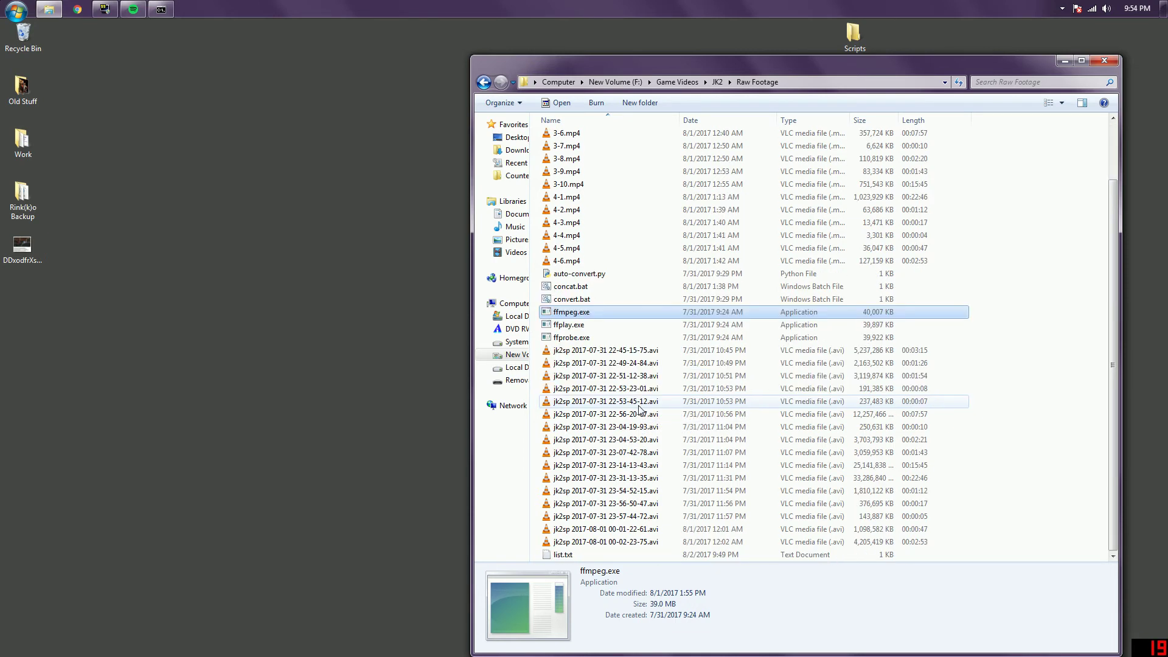